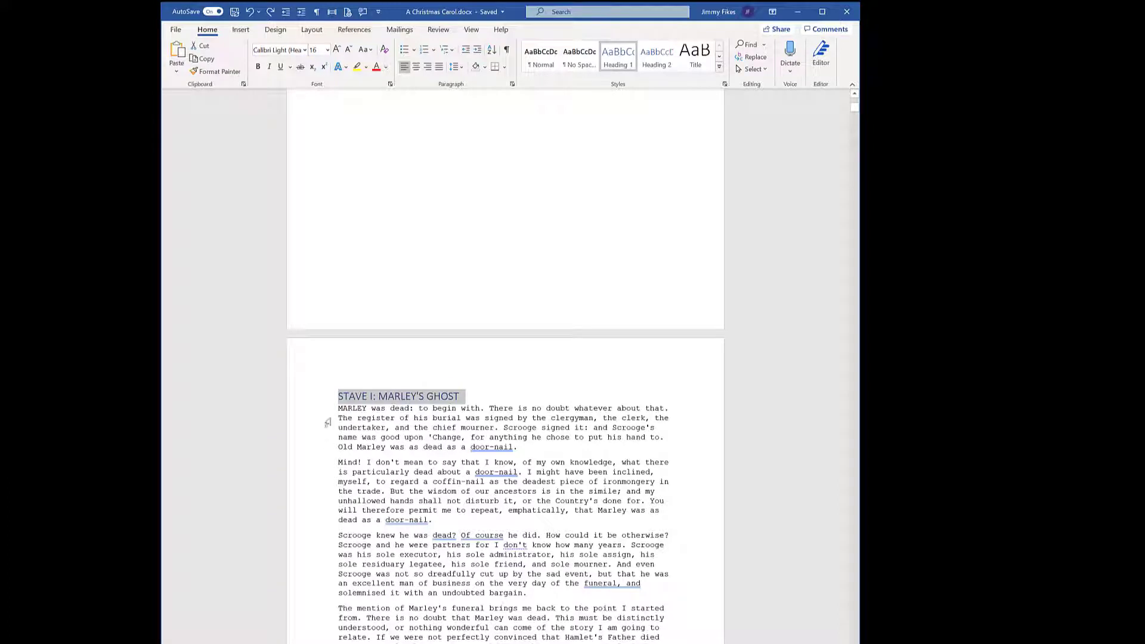
# Step: Review the title page and table of contents, and return to the opening page of Stave I
pyautogui.scroll(1, 471, 300)
pyautogui.scroll(3, 471, 300)
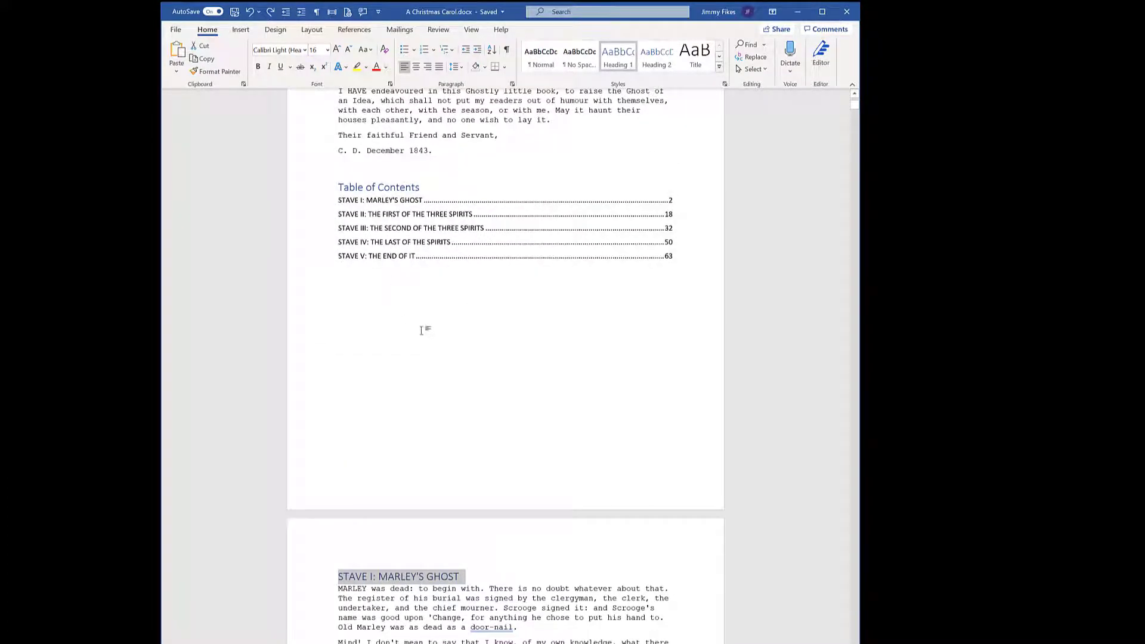
pyautogui.scroll(2, 439, 334)
pyautogui.scroll(3, 436, 338)
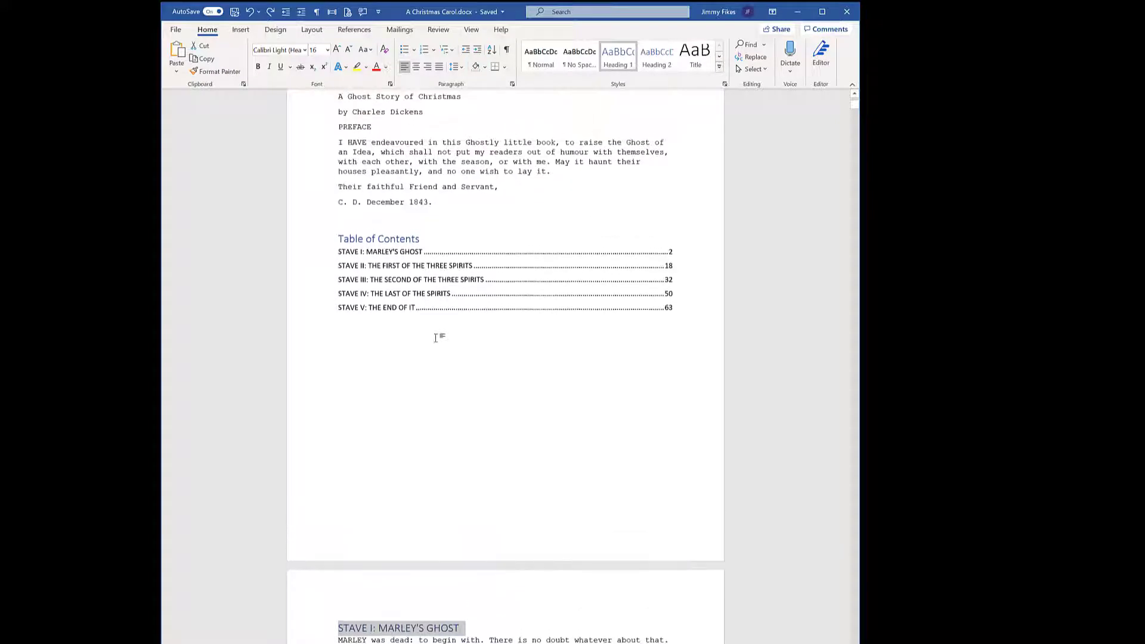
pyautogui.scroll(1, 437, 339)
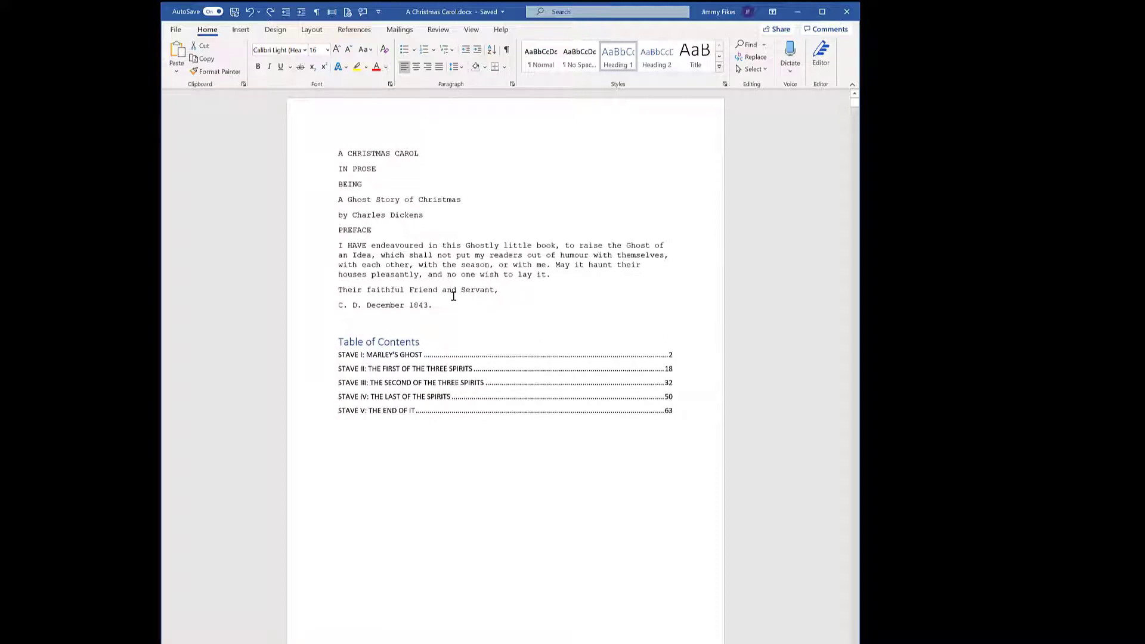
pyautogui.scroll(-8, 454, 297)
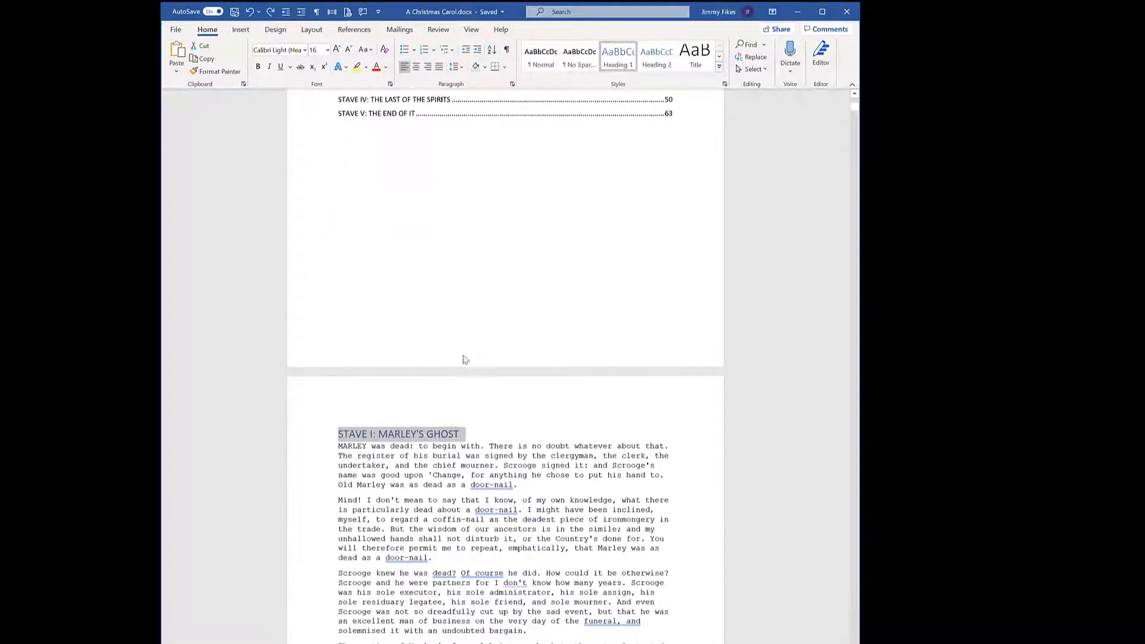
pyautogui.scroll(-1, 465, 359)
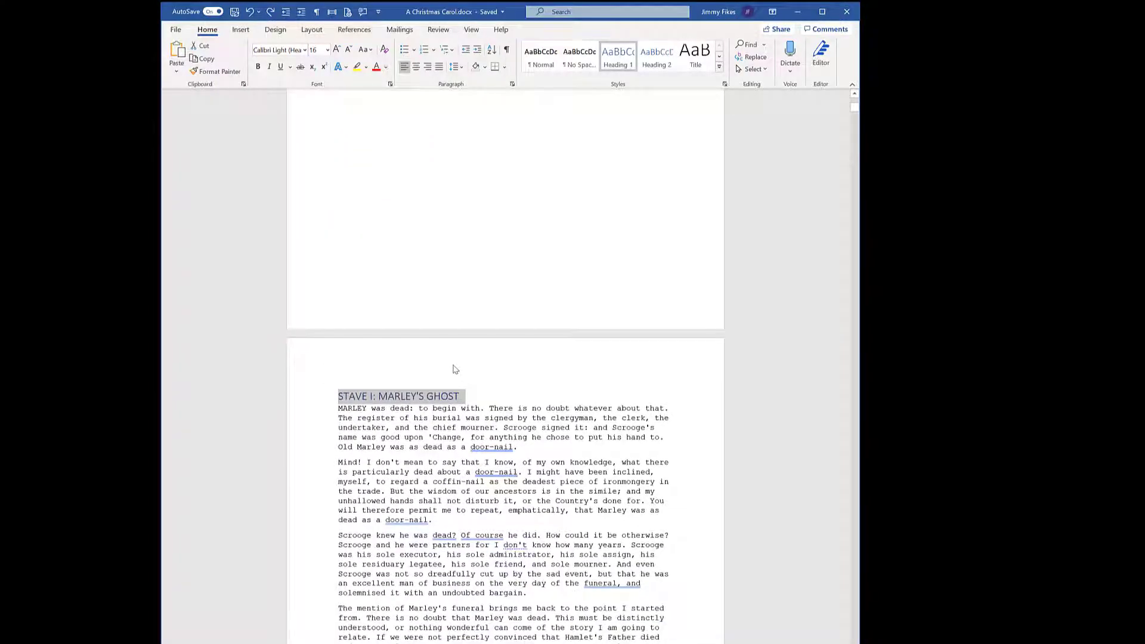
pyautogui.click(460, 322)
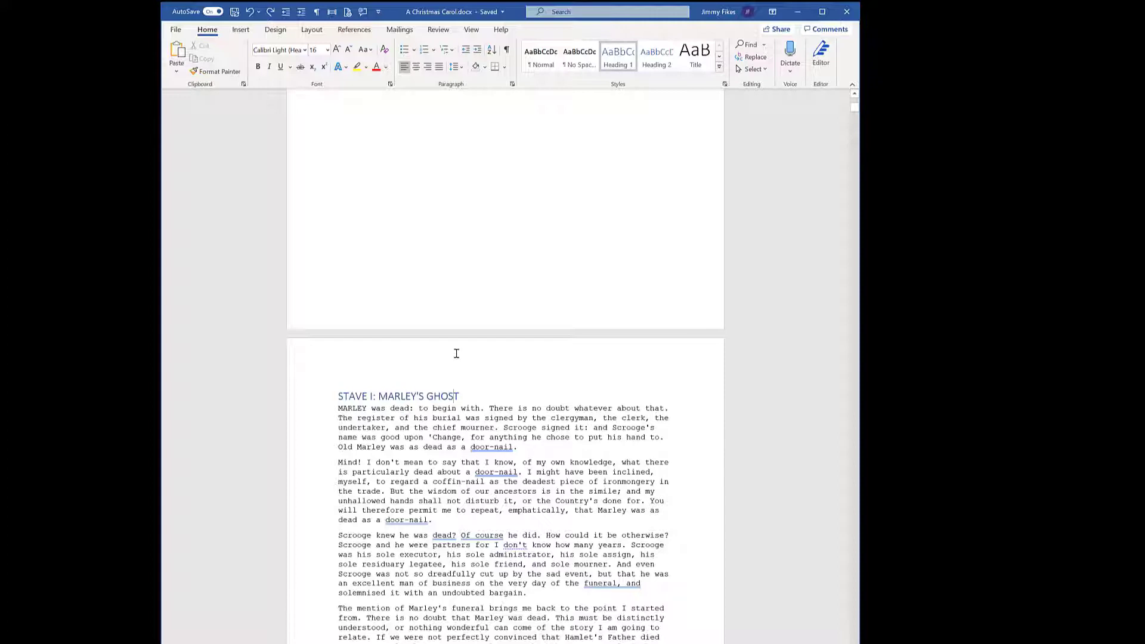
pyautogui.scroll(-1, 456, 354)
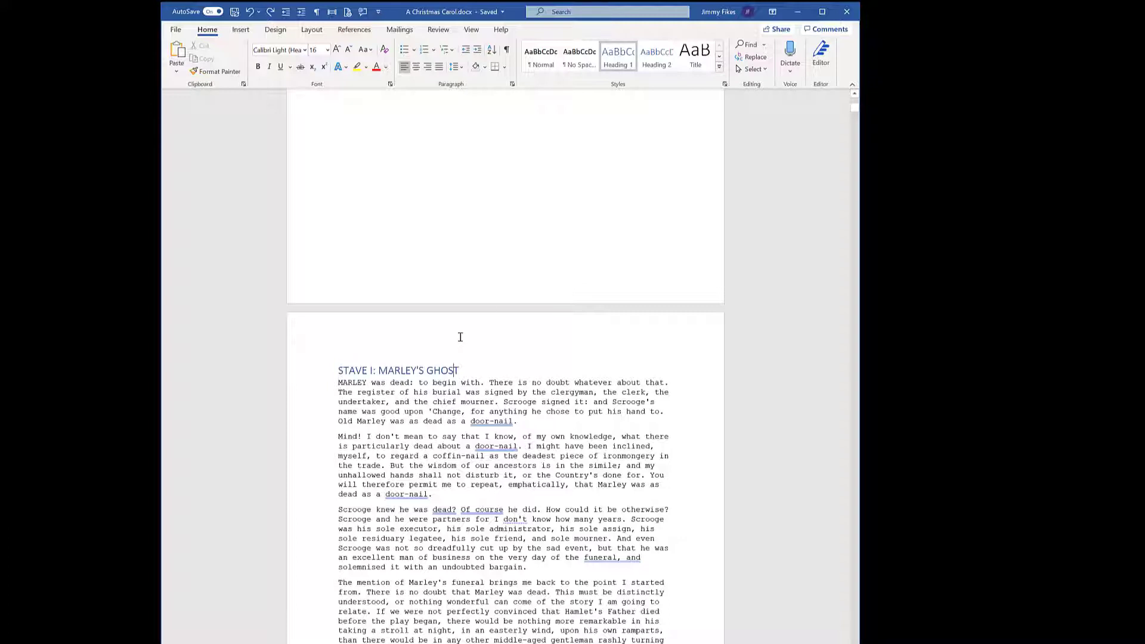
# Step: Add the page header "Stave 1: Marley's Ghost" on the Stave I opening page and leave header editing
pyautogui.click(429, 338)
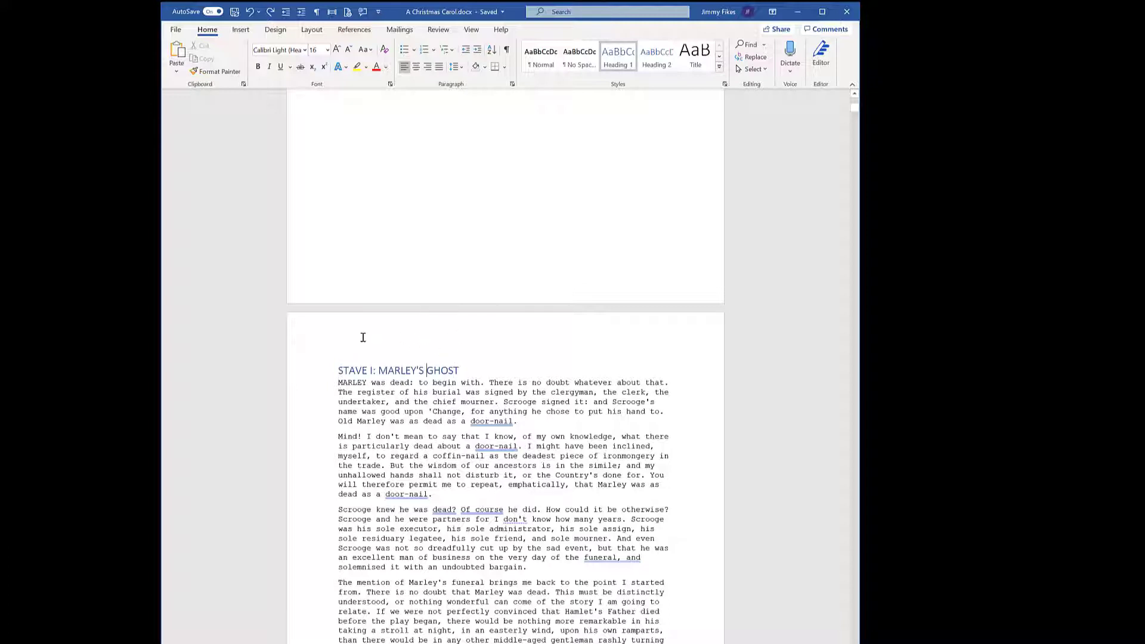
pyautogui.doubleClick(444, 339)
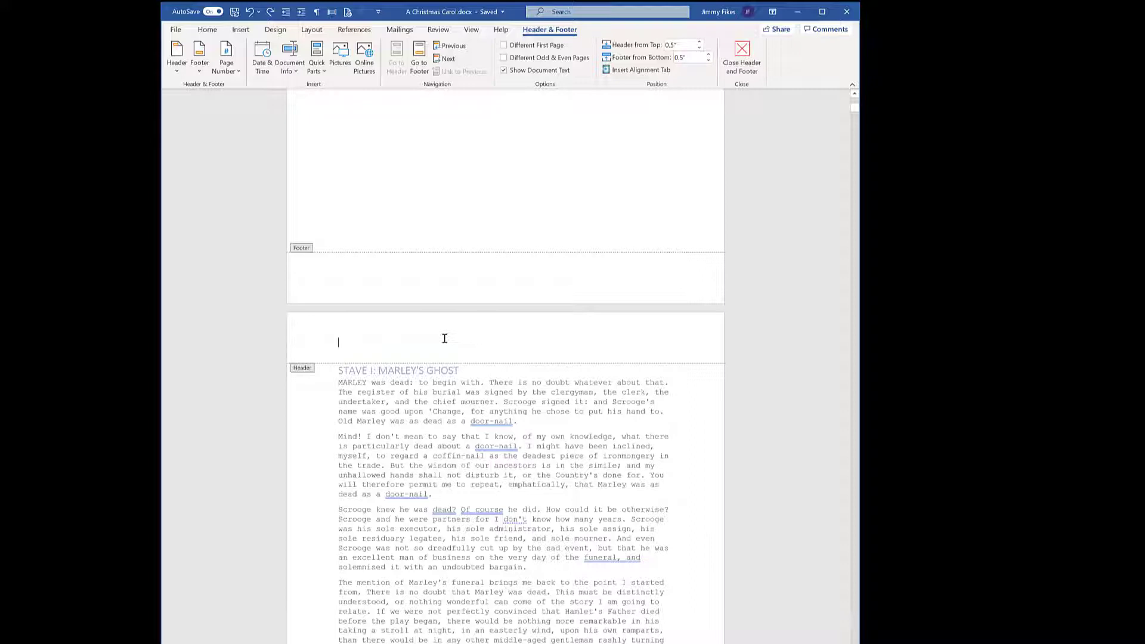
pyautogui.write('Stave 1:')
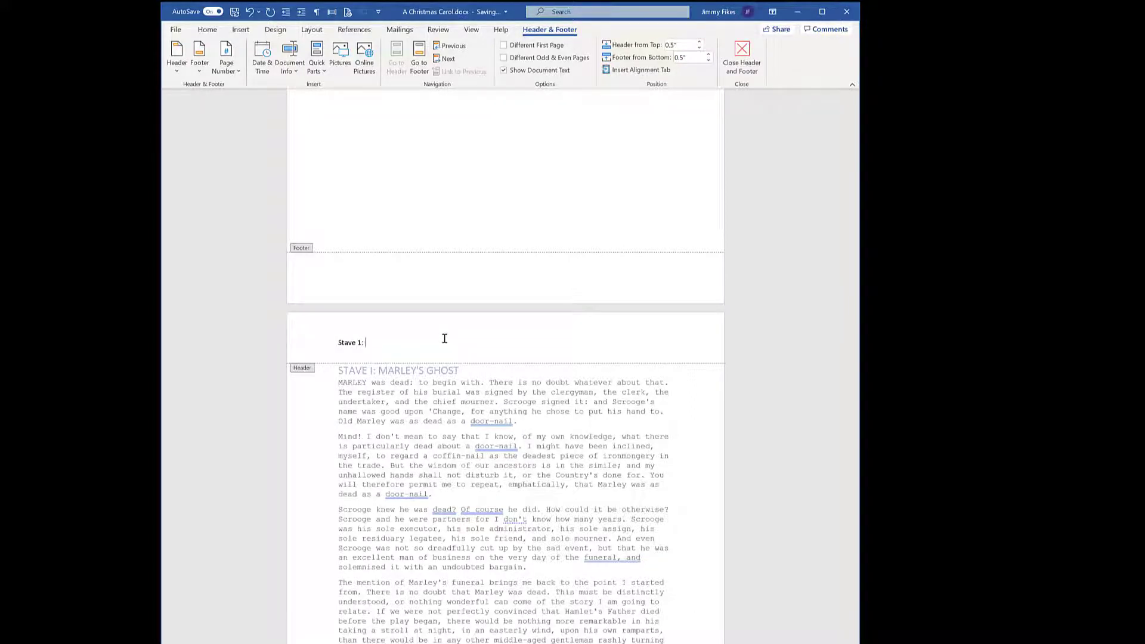
pyautogui.write(" Marley's Ghost")
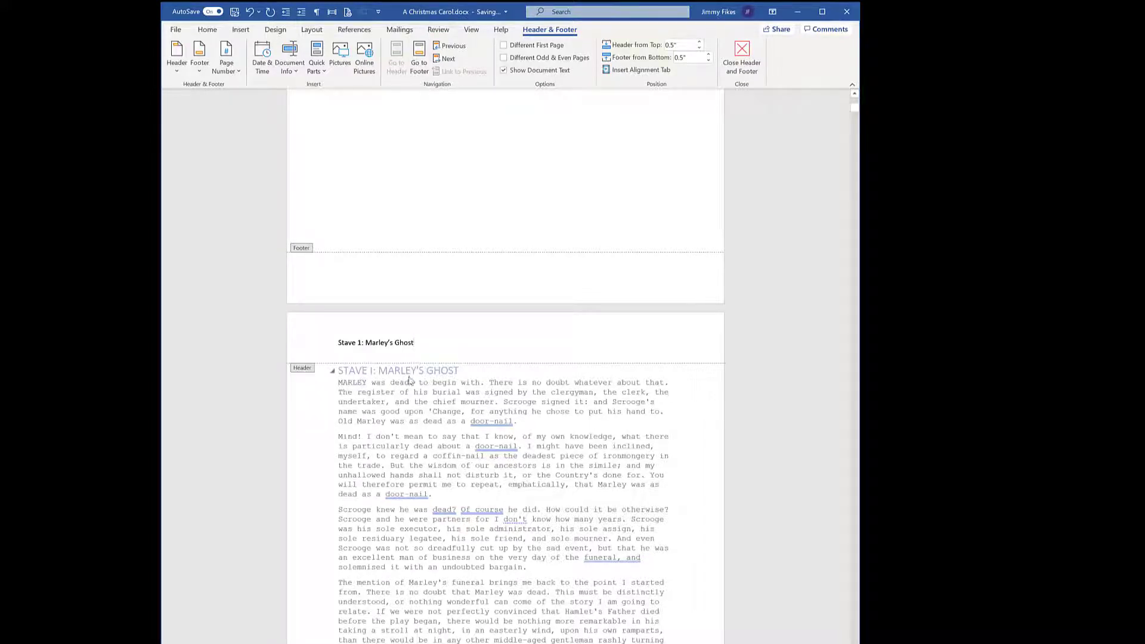
pyautogui.click(752, 53)
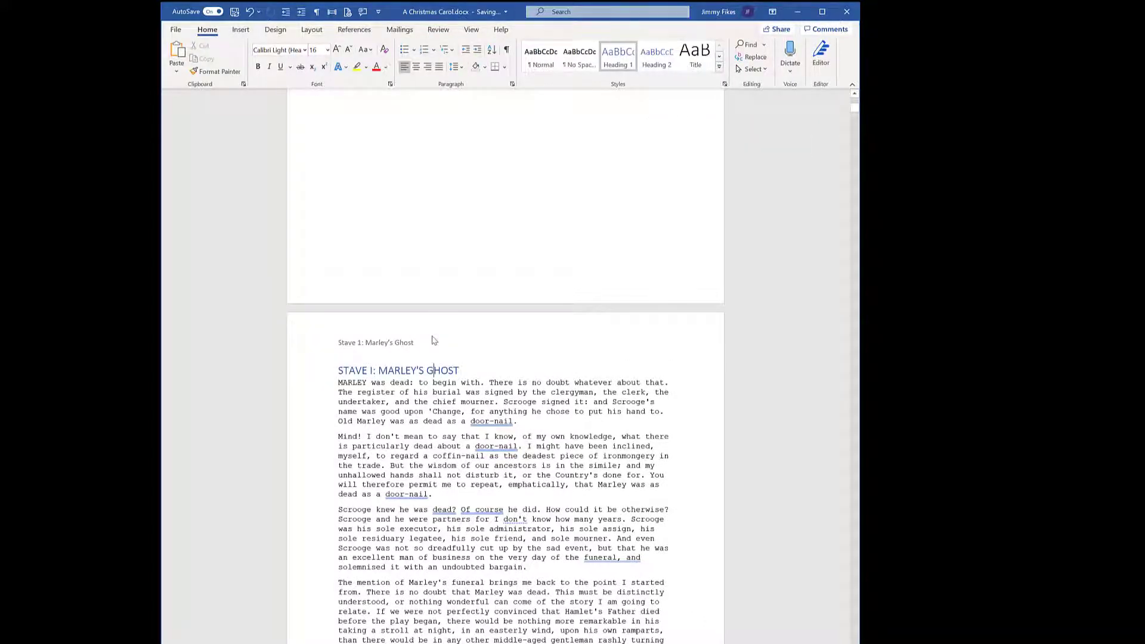
# Step: Check the header on the Stave I page and on the title page, opening and closing the title page's header area
pyautogui.scroll(-1, 434, 340)
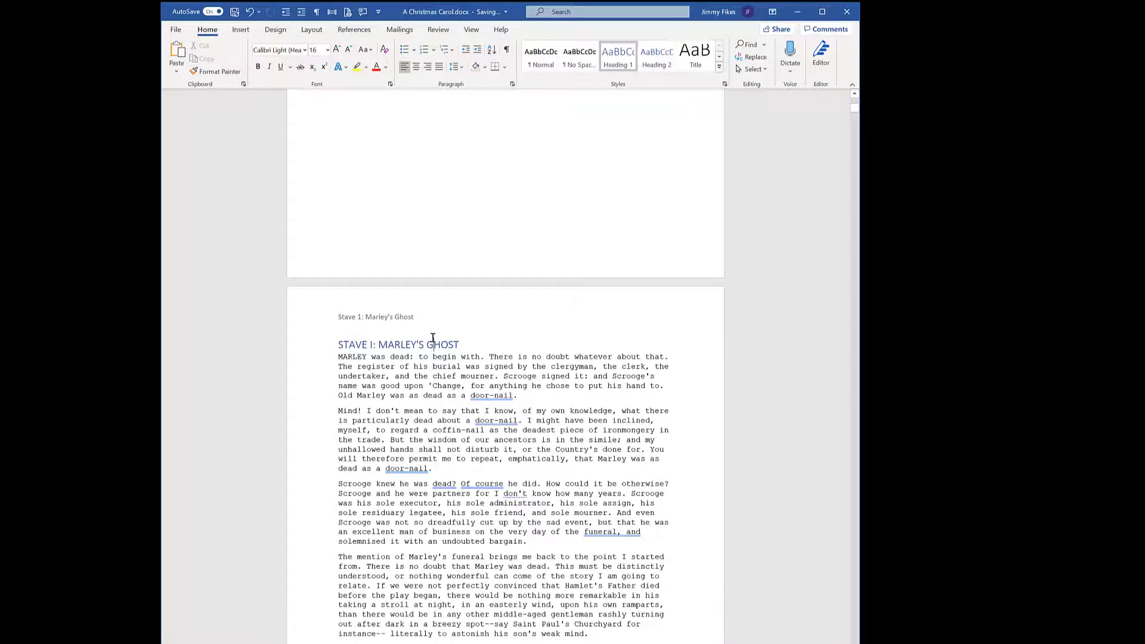
pyautogui.scroll(-6, 433, 340)
pyautogui.scroll(-1, 452, 424)
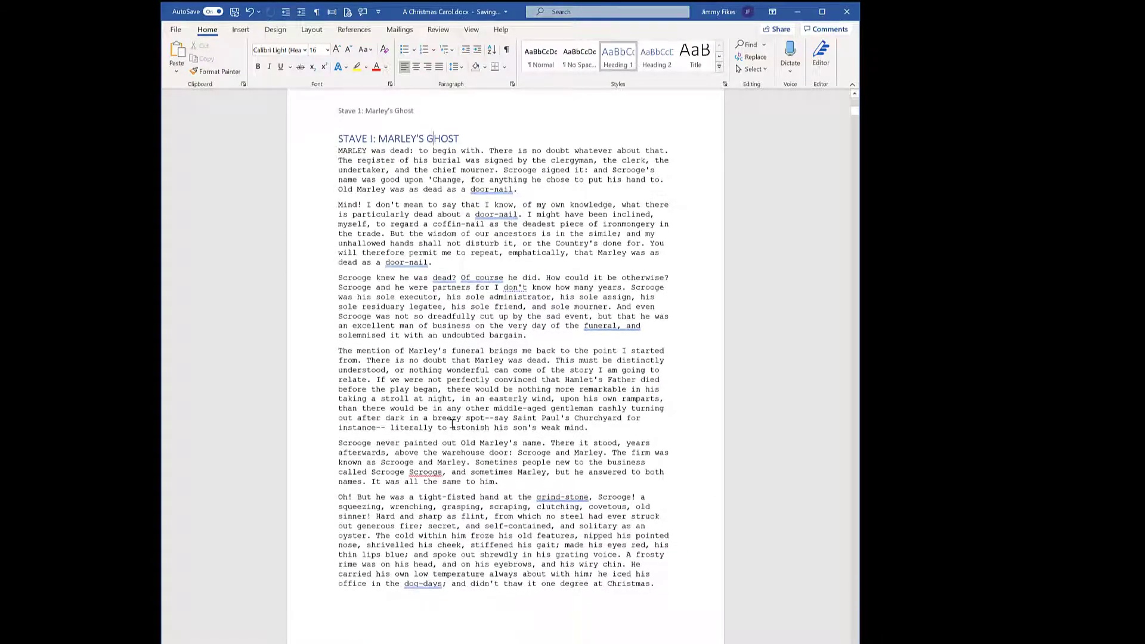
pyautogui.scroll(-1, 452, 423)
pyautogui.scroll(2, 453, 424)
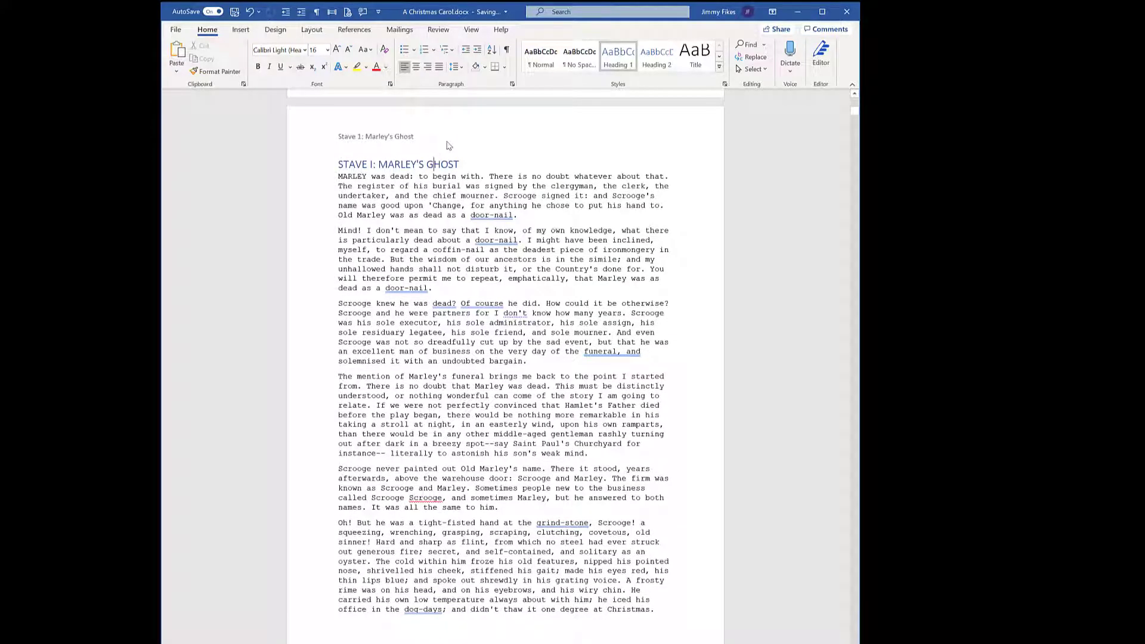
pyautogui.scroll(20, 431, 239)
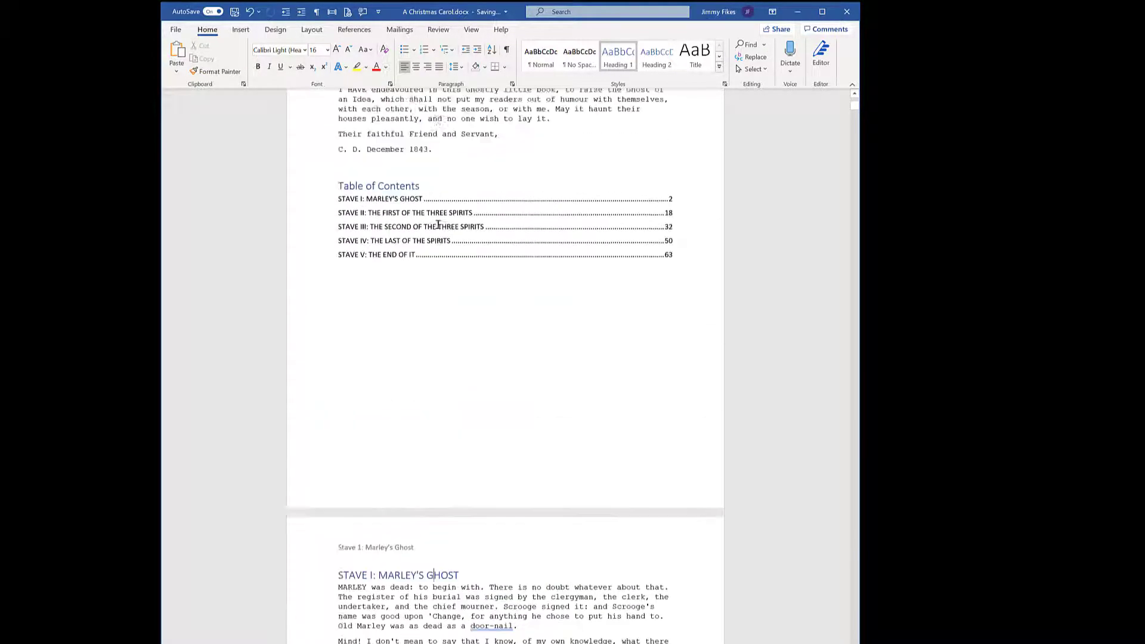
pyautogui.doubleClick(426, 127)
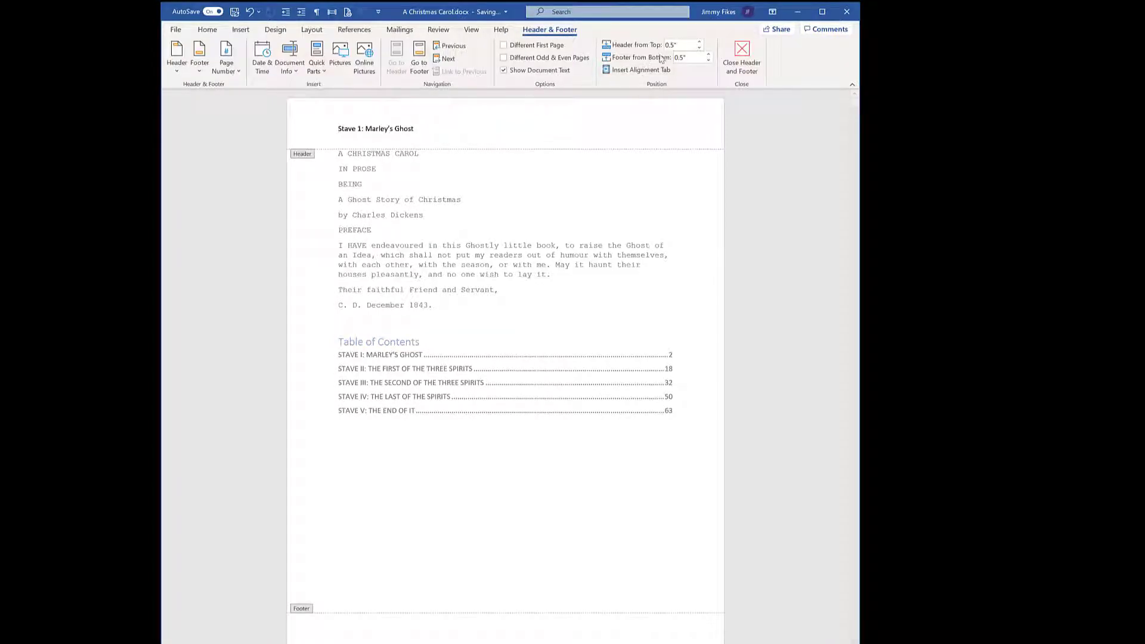
pyautogui.click(743, 57)
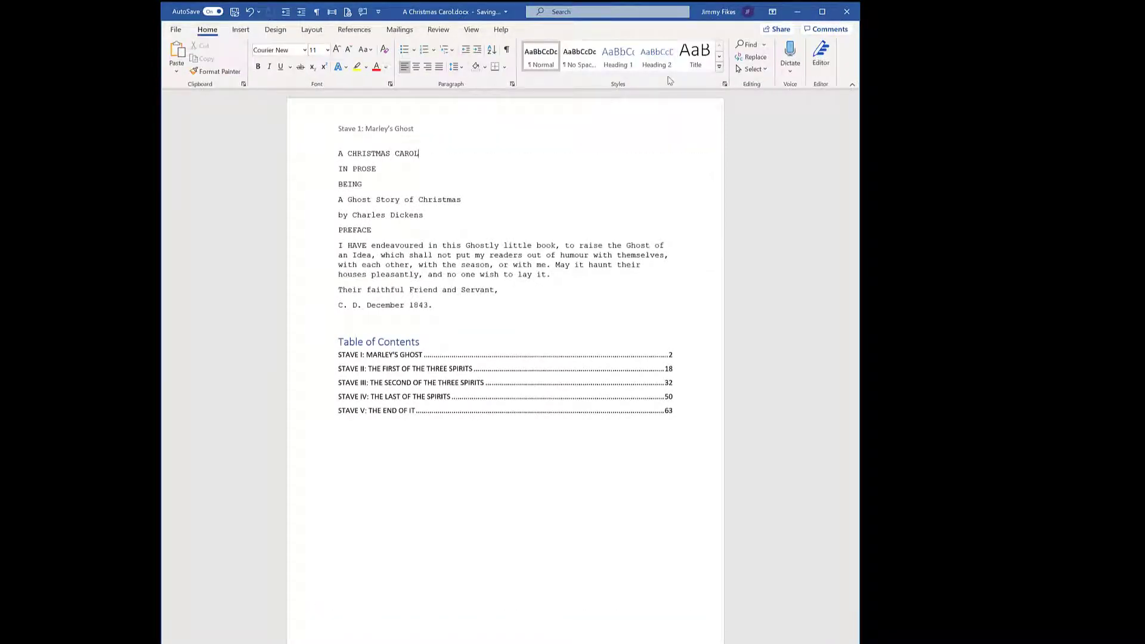
# Step: Go to the Stave2 bookmark and check the page header above the Stave II heading
pyautogui.hotkey('ctrl', 'g')
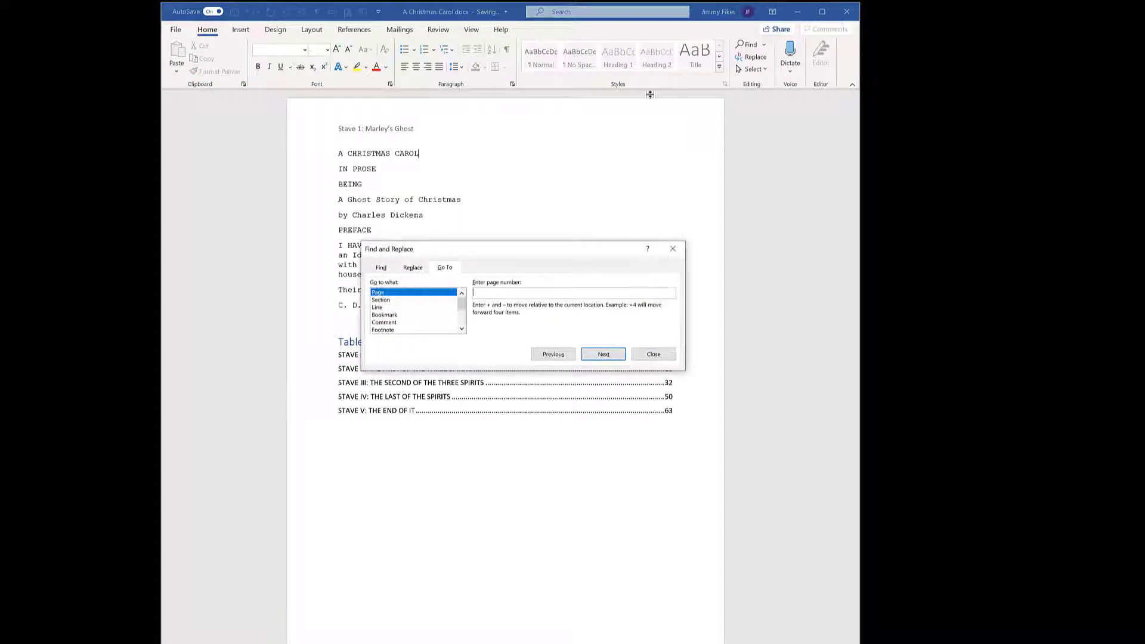
pyautogui.click(398, 315)
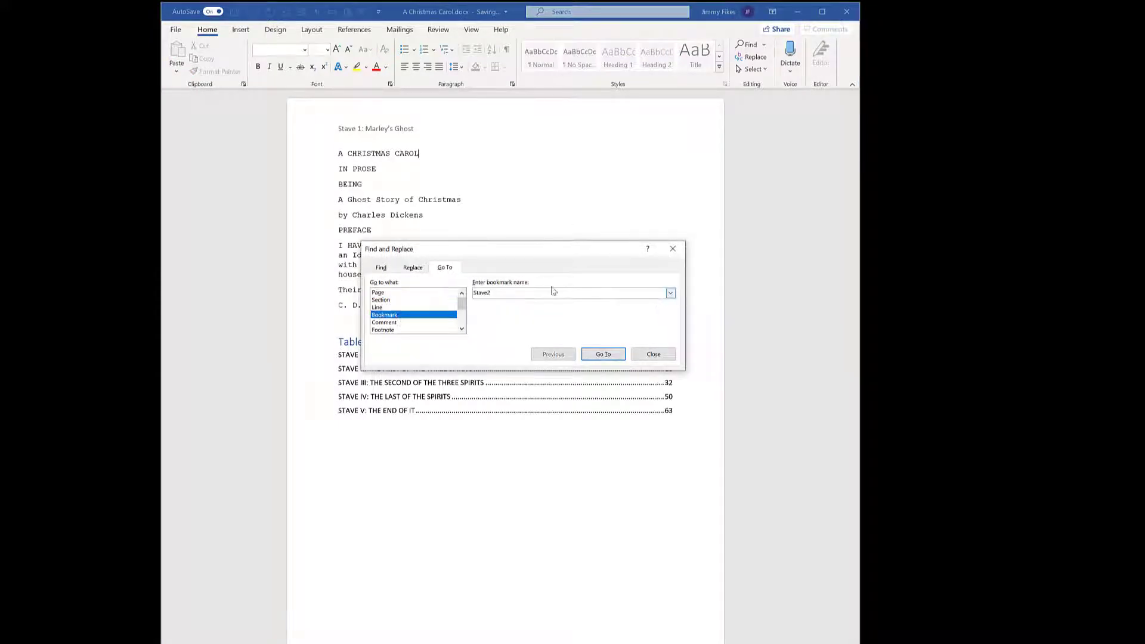
pyautogui.click(603, 355)
pyautogui.click(653, 354)
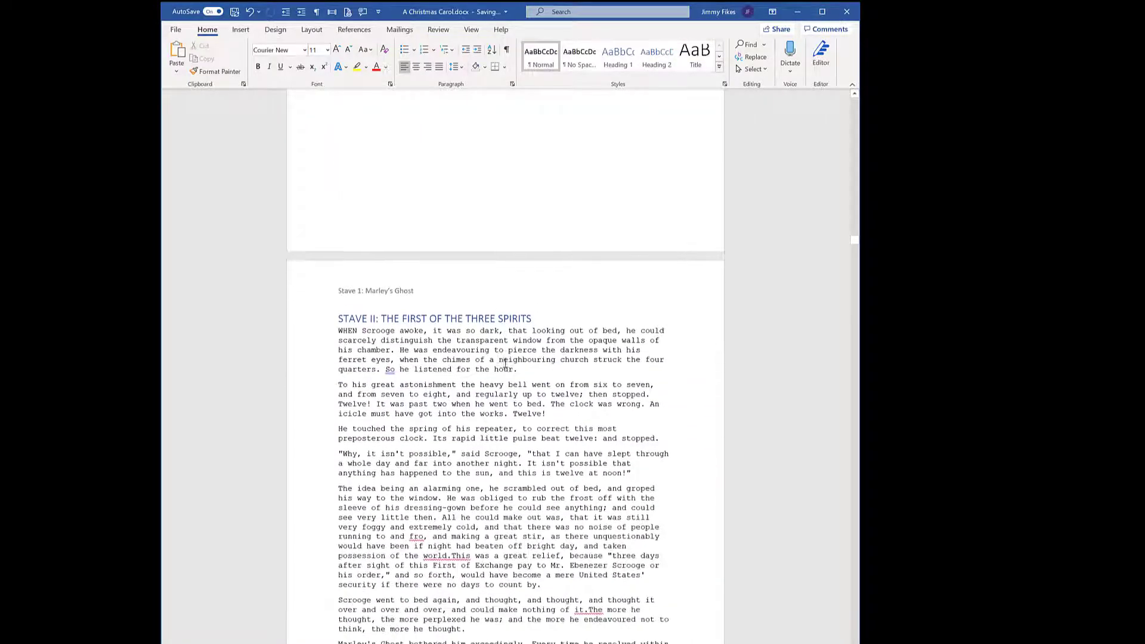
pyautogui.scroll(-3, 385, 382)
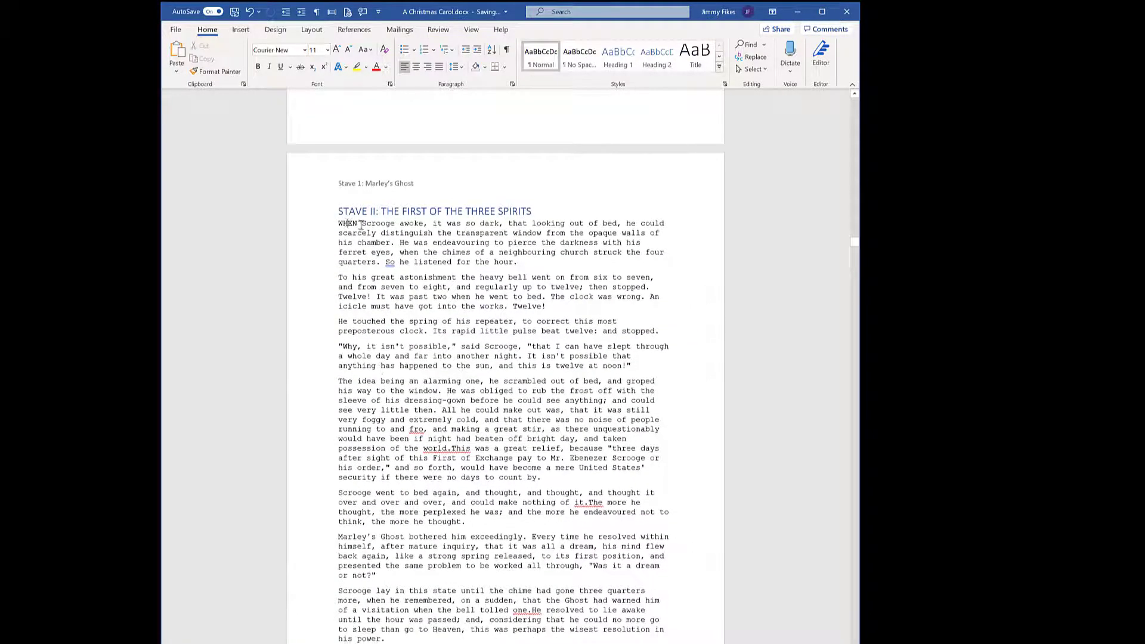
pyautogui.scroll(-1, 372, 232)
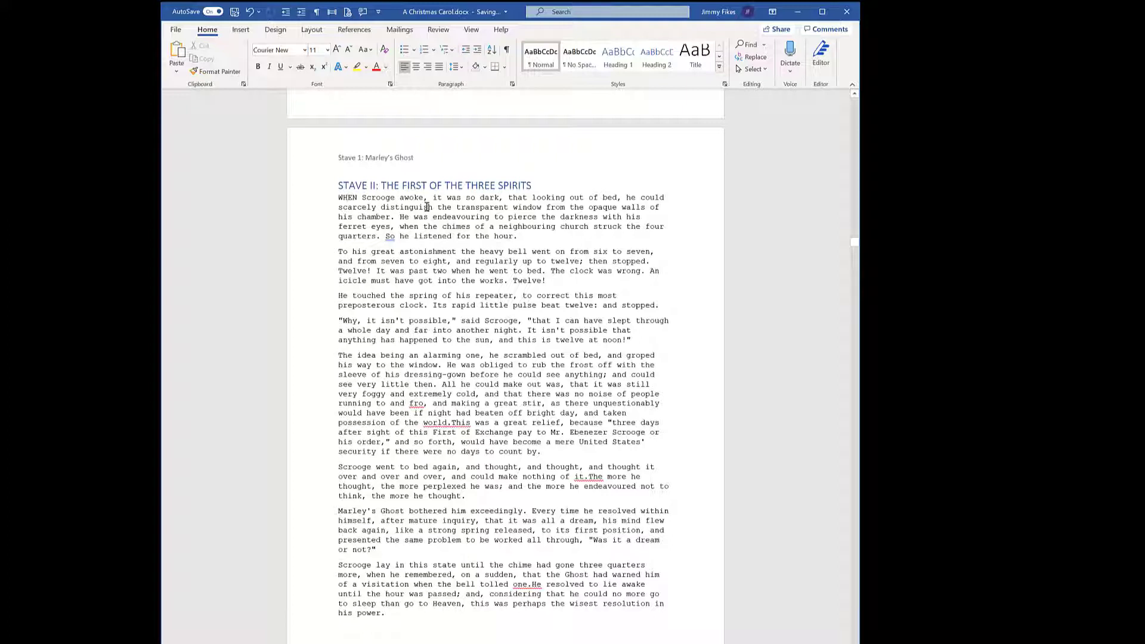
# Step: Go to the Stave3 bookmark and compare the page header with the Stave III heading
pyautogui.hotkey('ctrl', 'g')
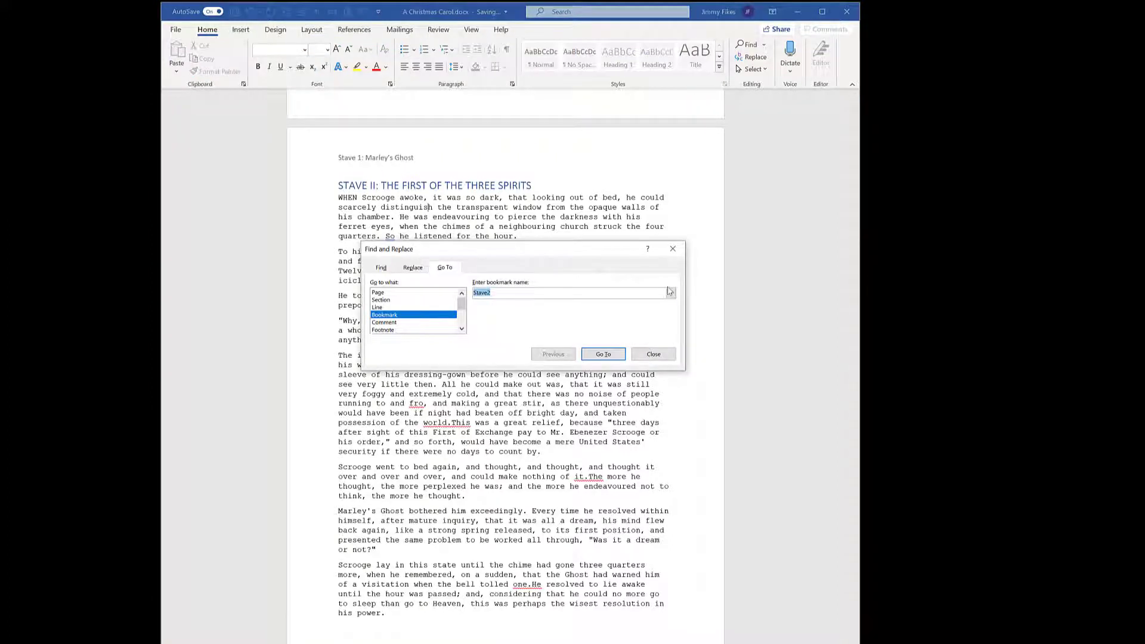
pyautogui.click(671, 294)
pyautogui.click(597, 315)
pyautogui.click(607, 360)
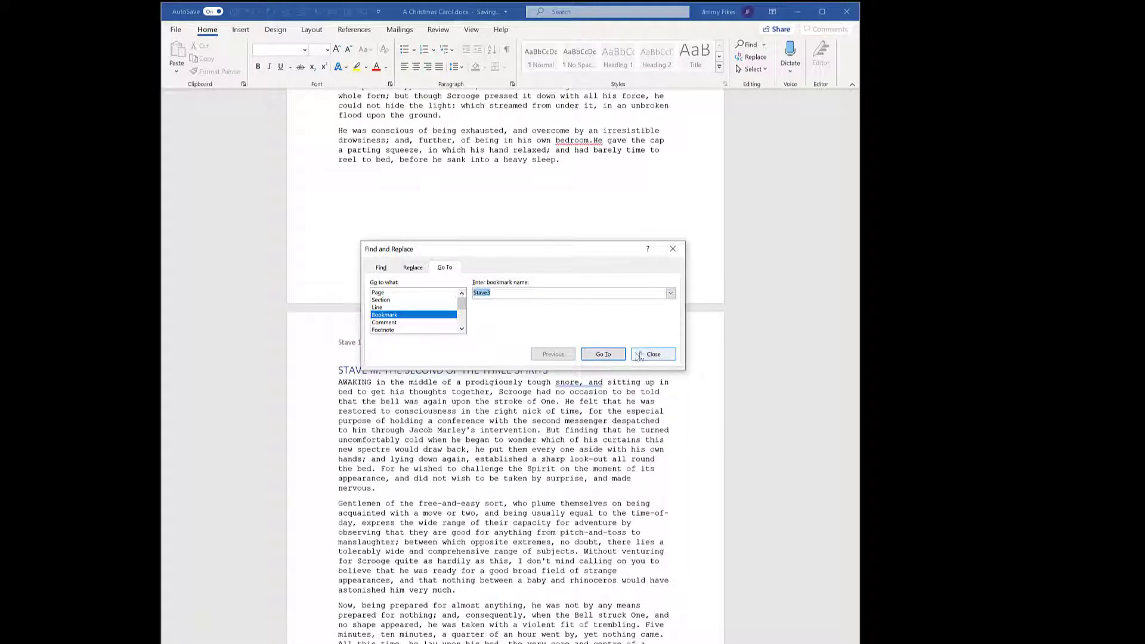
pyautogui.press('Escape')
pyautogui.scroll(-5, 401, 289)
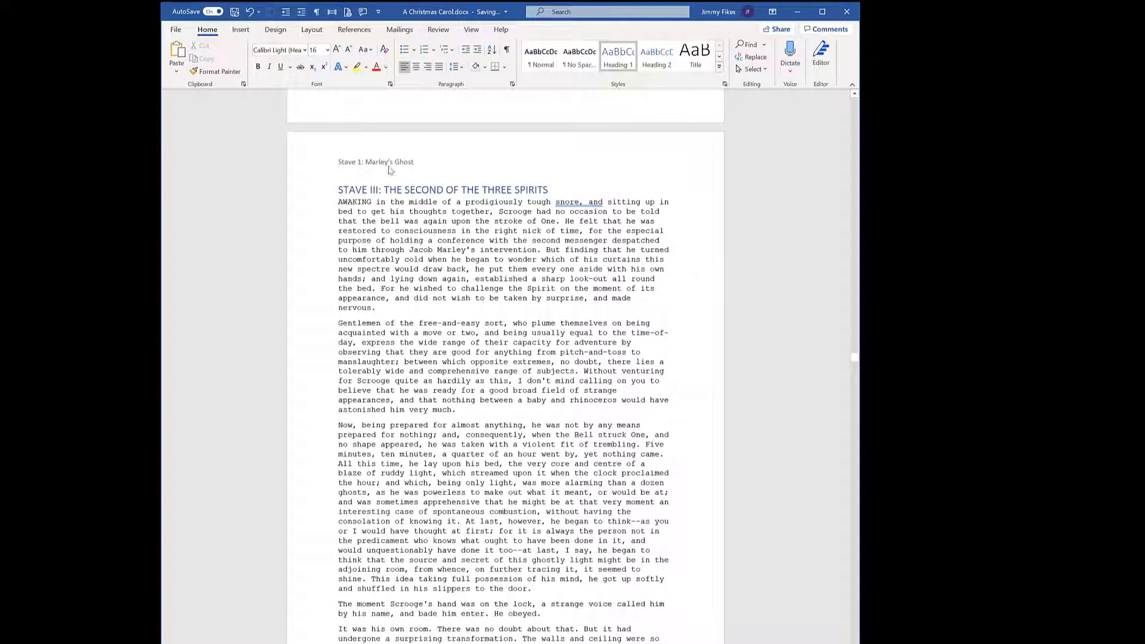
pyautogui.click(302, 196)
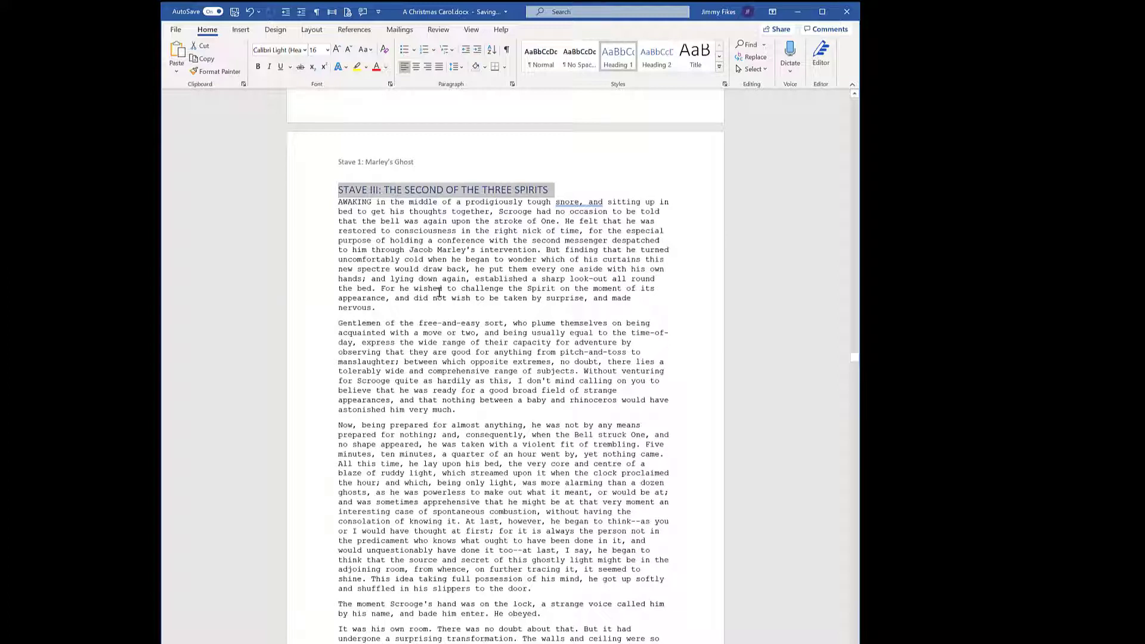
pyautogui.scroll(1, 439, 292)
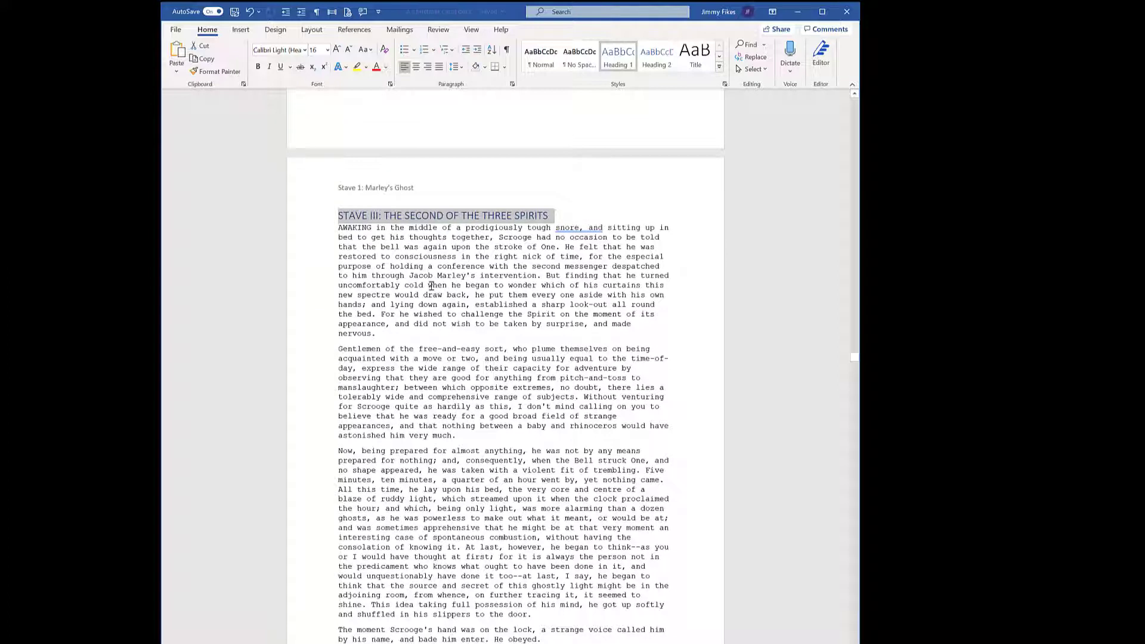
# Step: Inspect the header text above the Stave III heading in header editing, and return to the document body
pyautogui.click(418, 191)
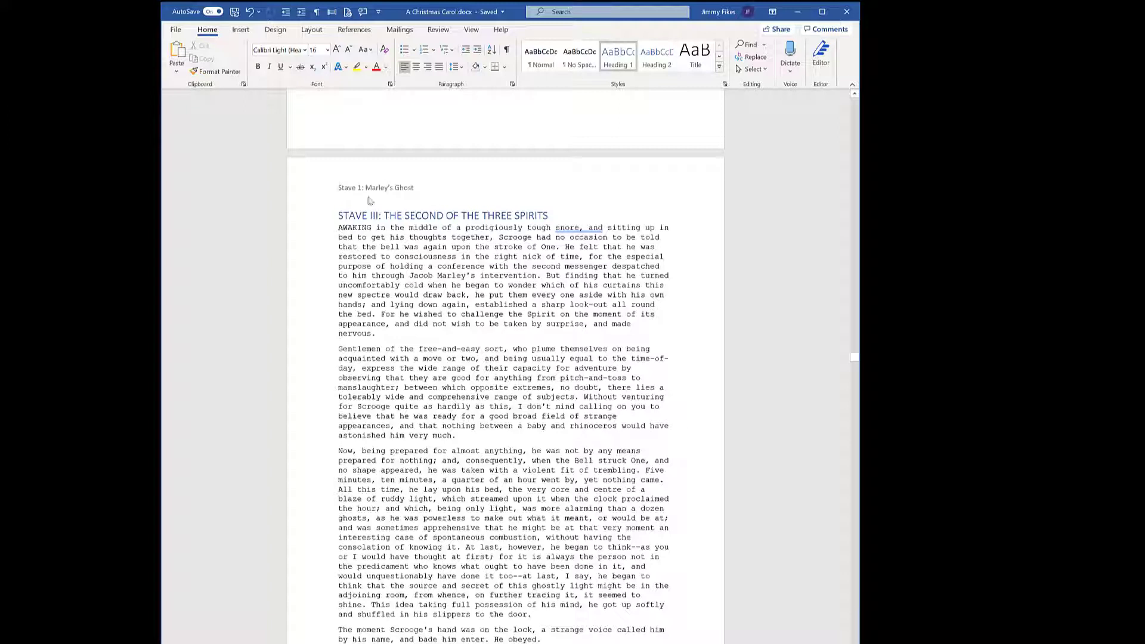
pyautogui.doubleClick(426, 190)
pyautogui.moveTo(426, 190); pyautogui.dragTo(329, 190)
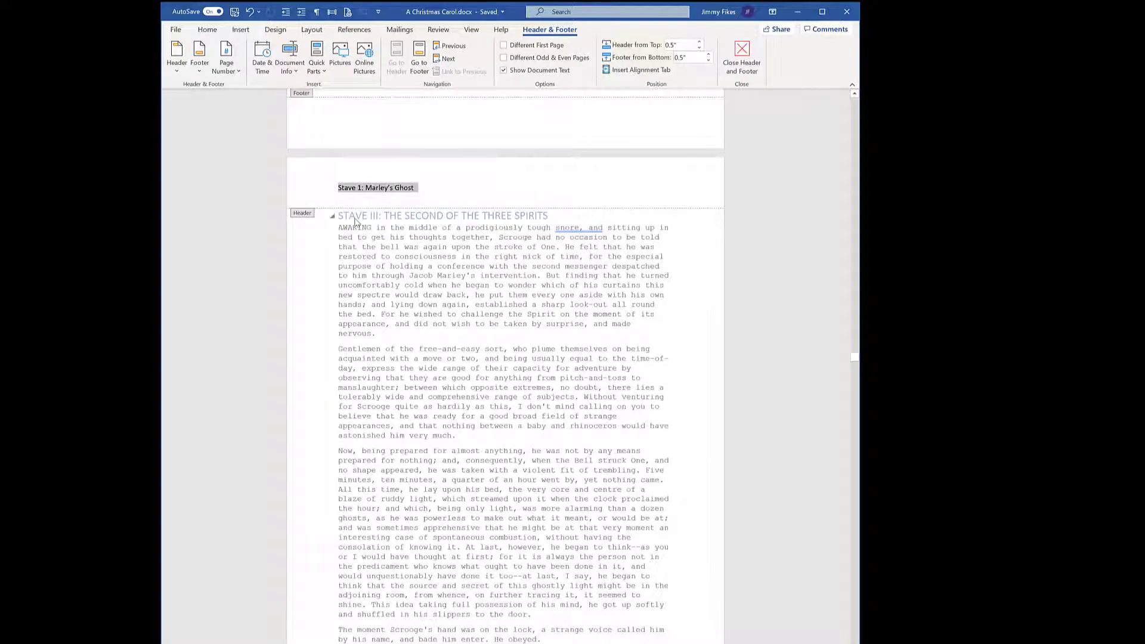
pyautogui.click(742, 57)
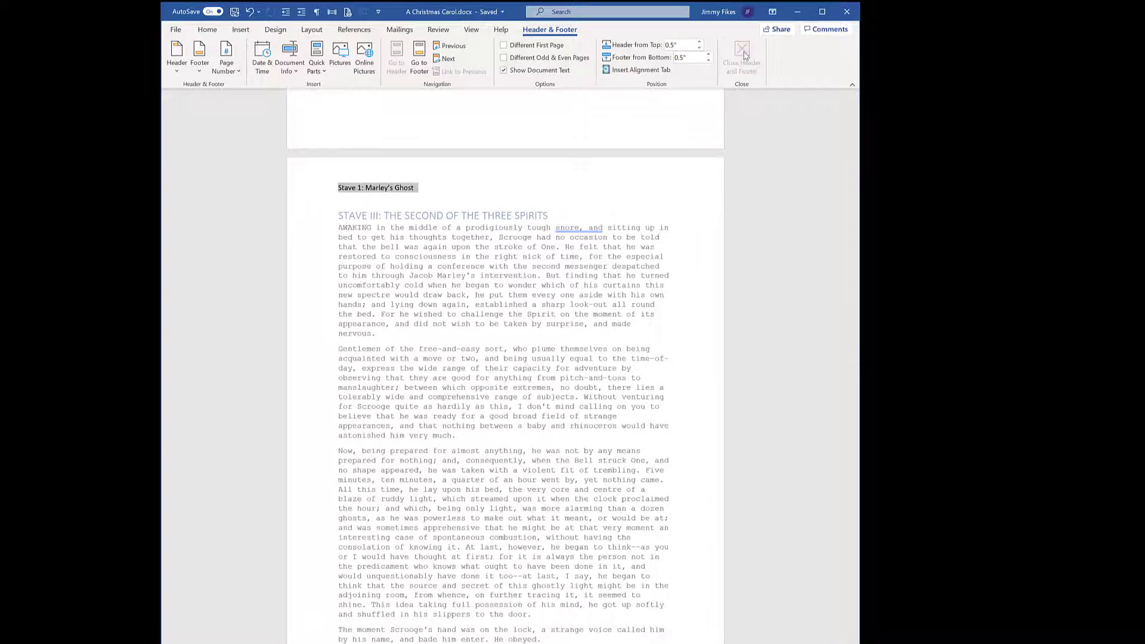
pyautogui.click(301, 218)
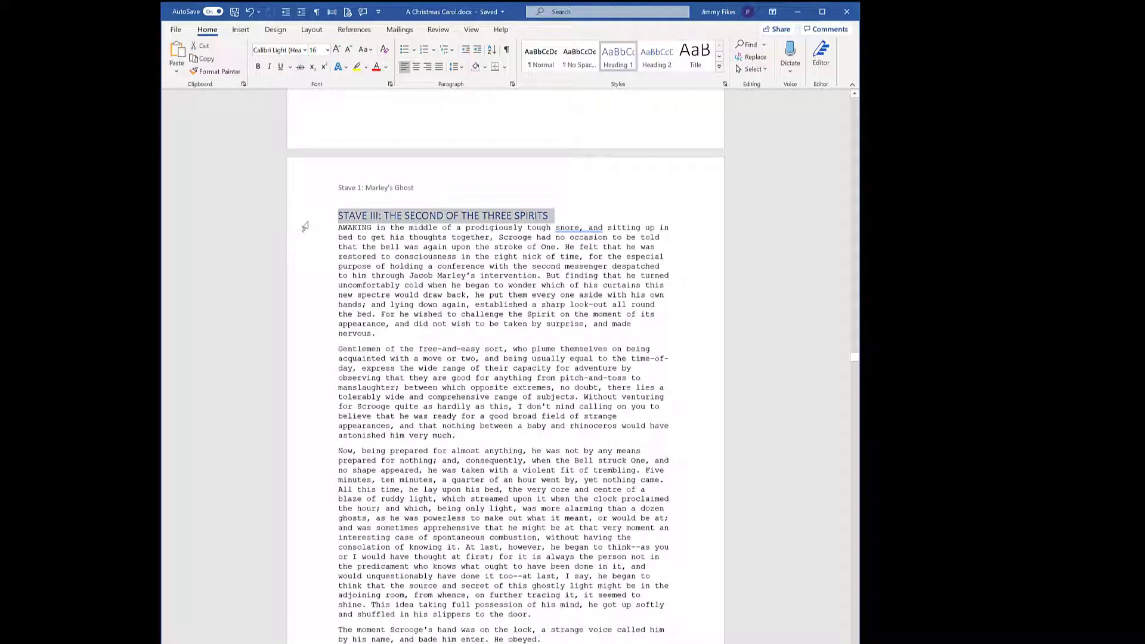
pyautogui.click(352, 191)
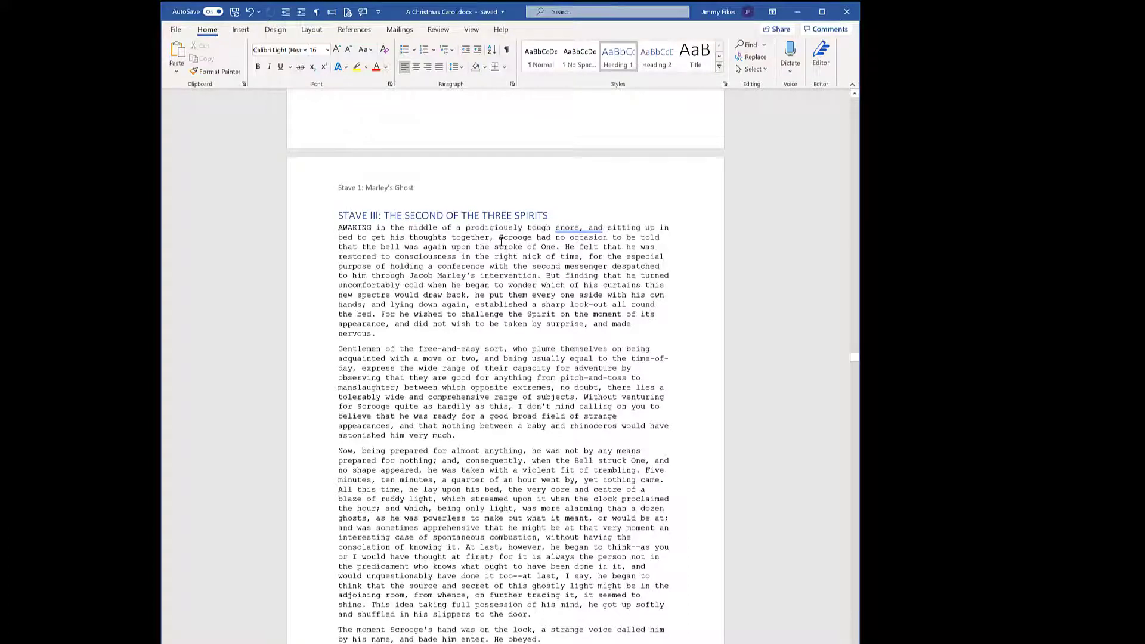
# Step: Examine the page transition from the end of Stave II to Stave III and select the Stave III heading line
pyautogui.scroll(1, 498, 241)
pyautogui.scroll(4, 499, 241)
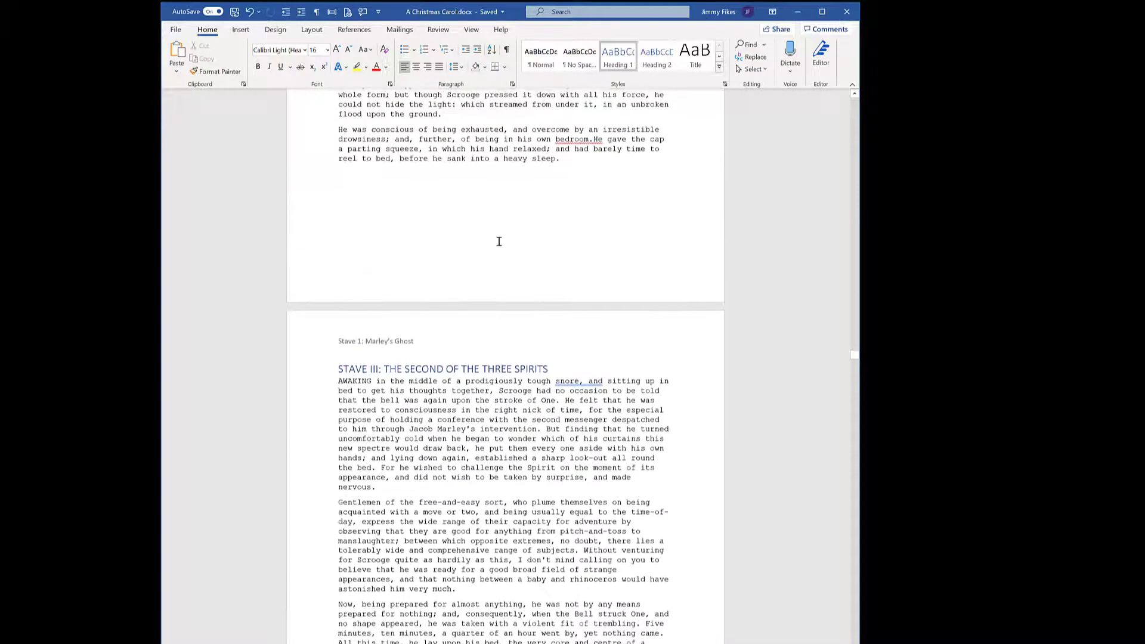
pyautogui.click(318, 375)
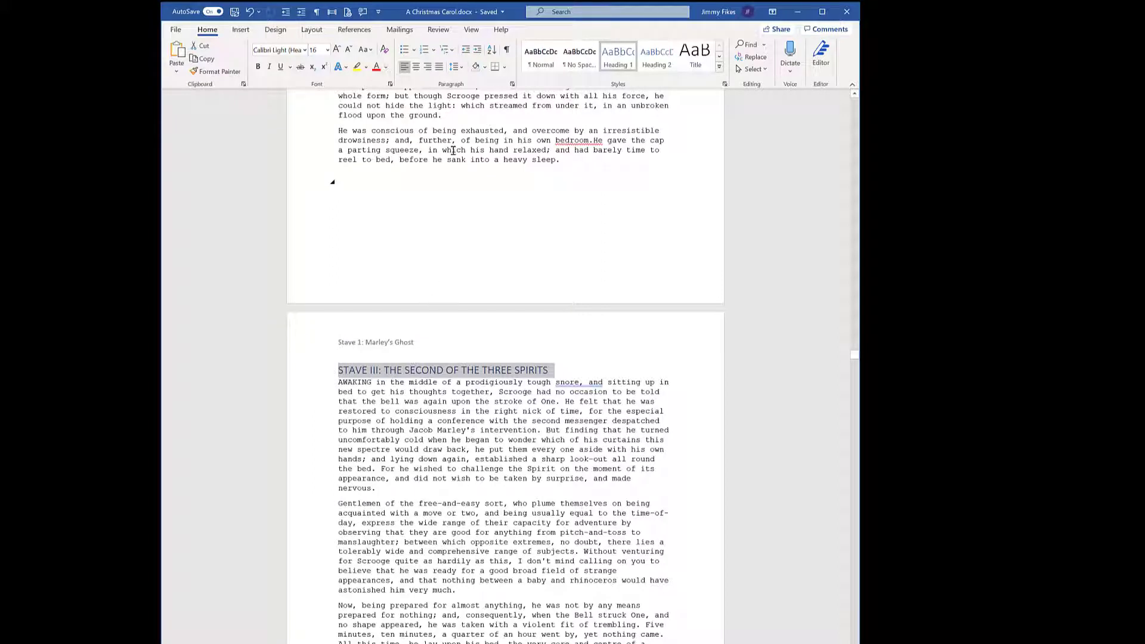
# Step: Show the formatting marks and examine the page break between the end of Stave II and the Stave III heading
pyautogui.click(508, 51)
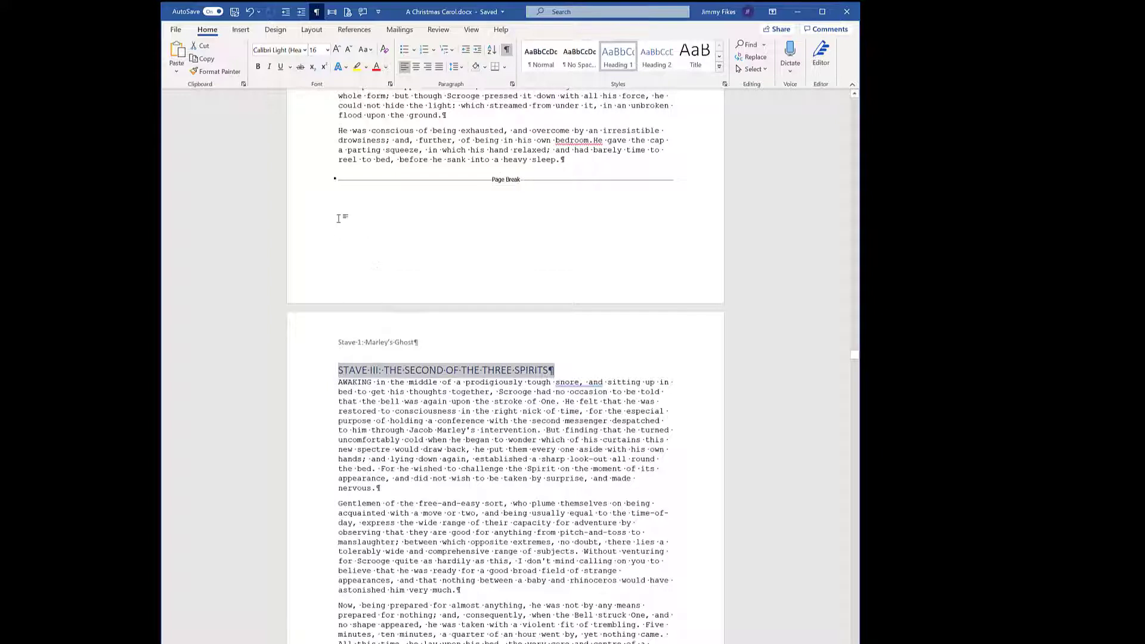
pyautogui.click(386, 144)
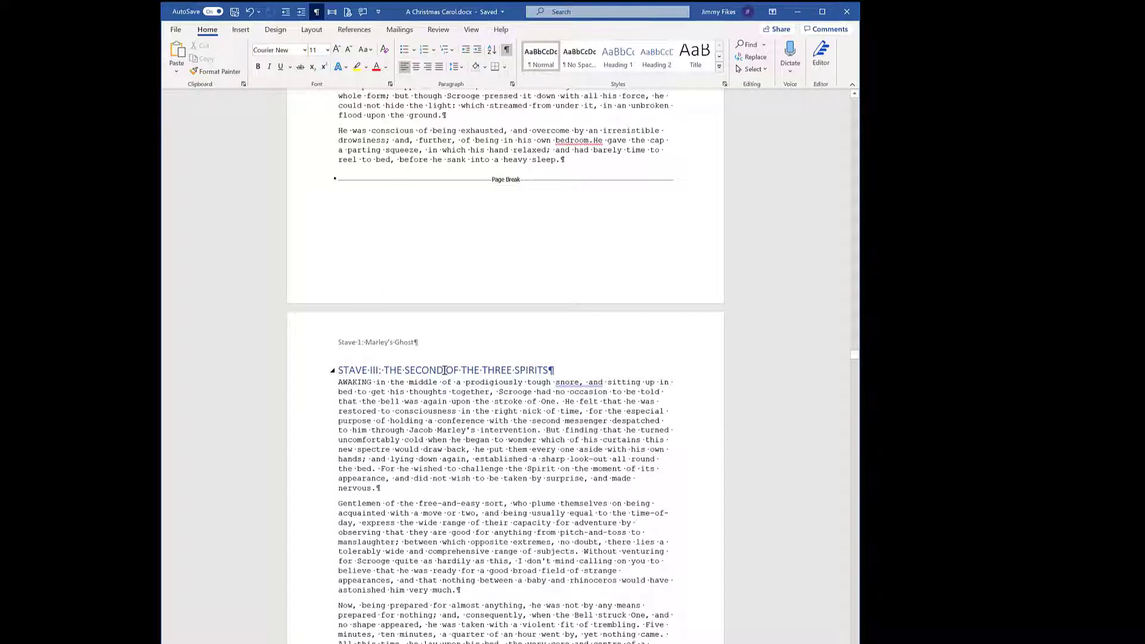
pyautogui.click(352, 194)
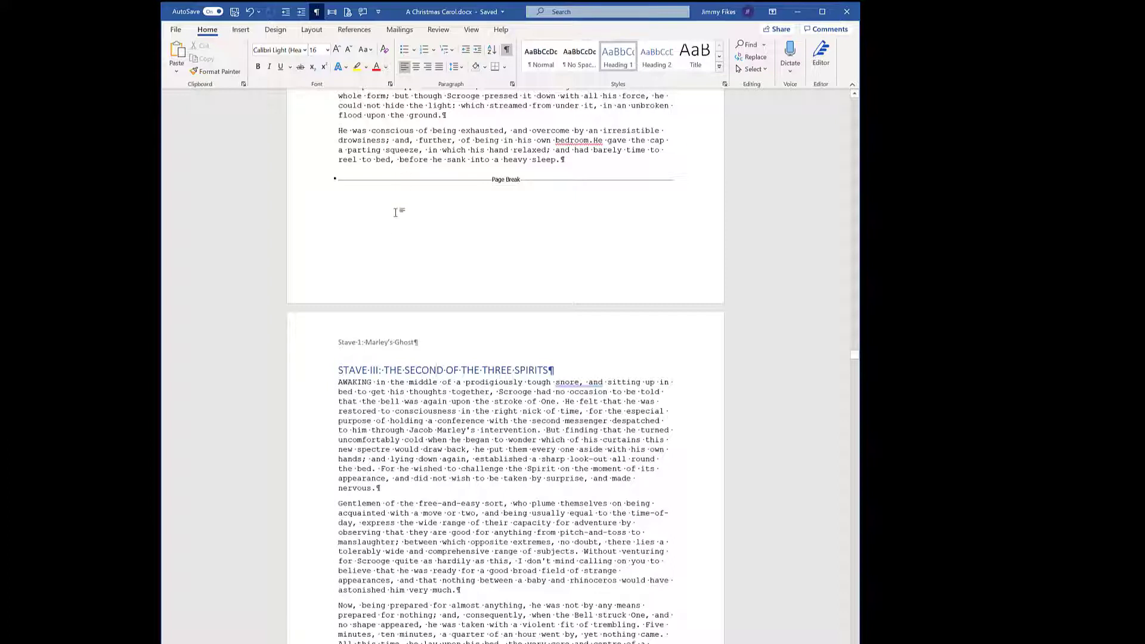
pyautogui.moveTo(367, 140); pyautogui.dragTo(550, 141)
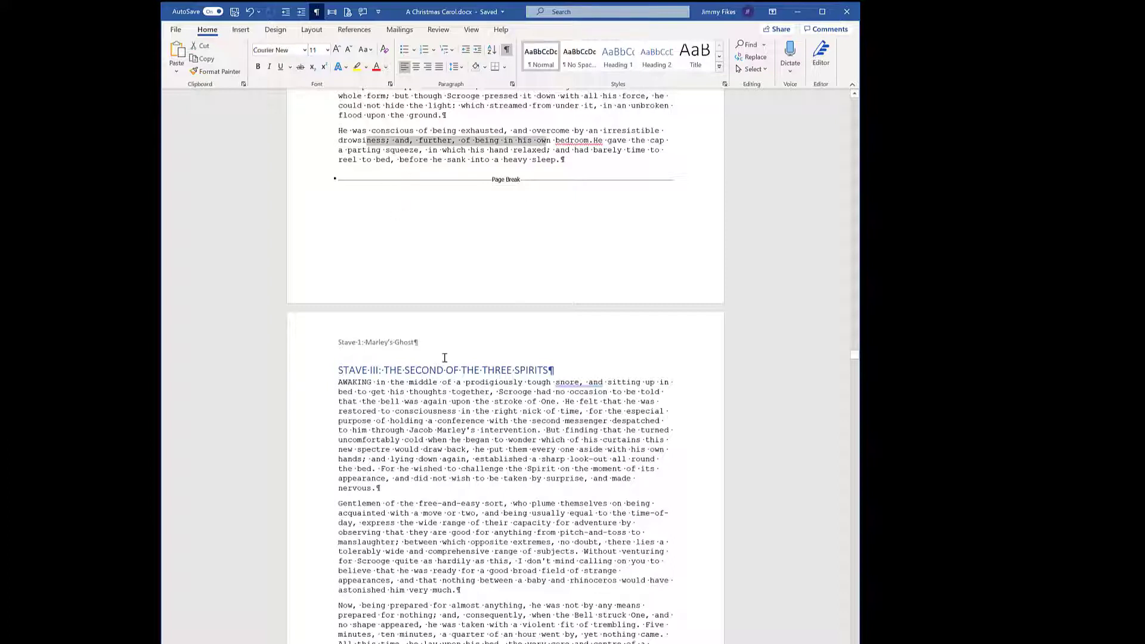
pyautogui.moveTo(408, 403); pyautogui.dragTo(533, 420)
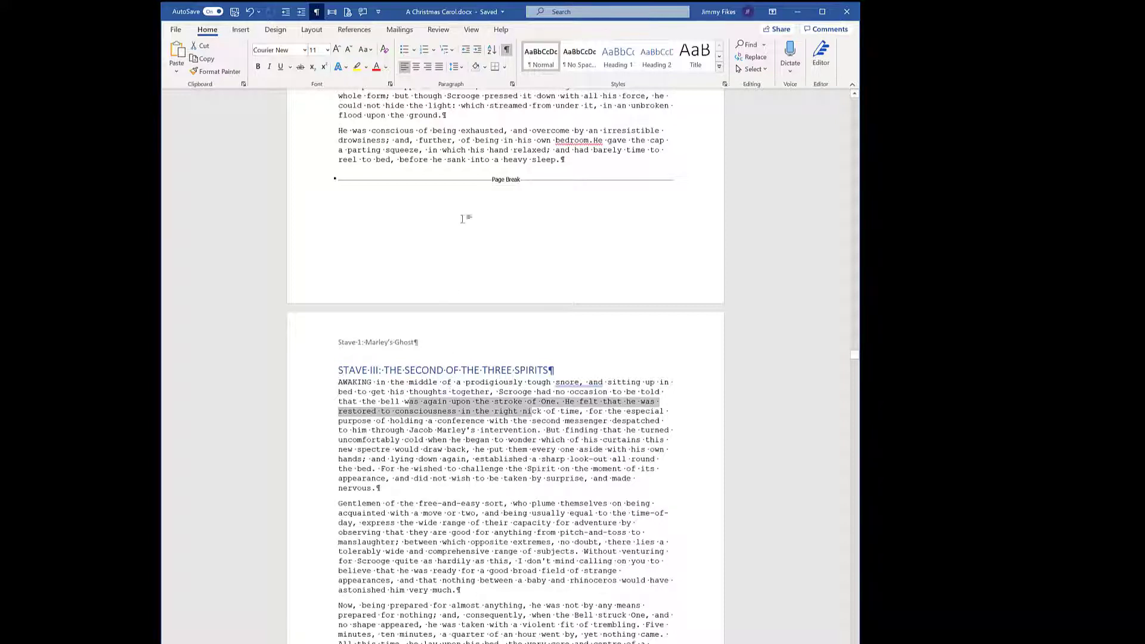
pyautogui.click(475, 187)
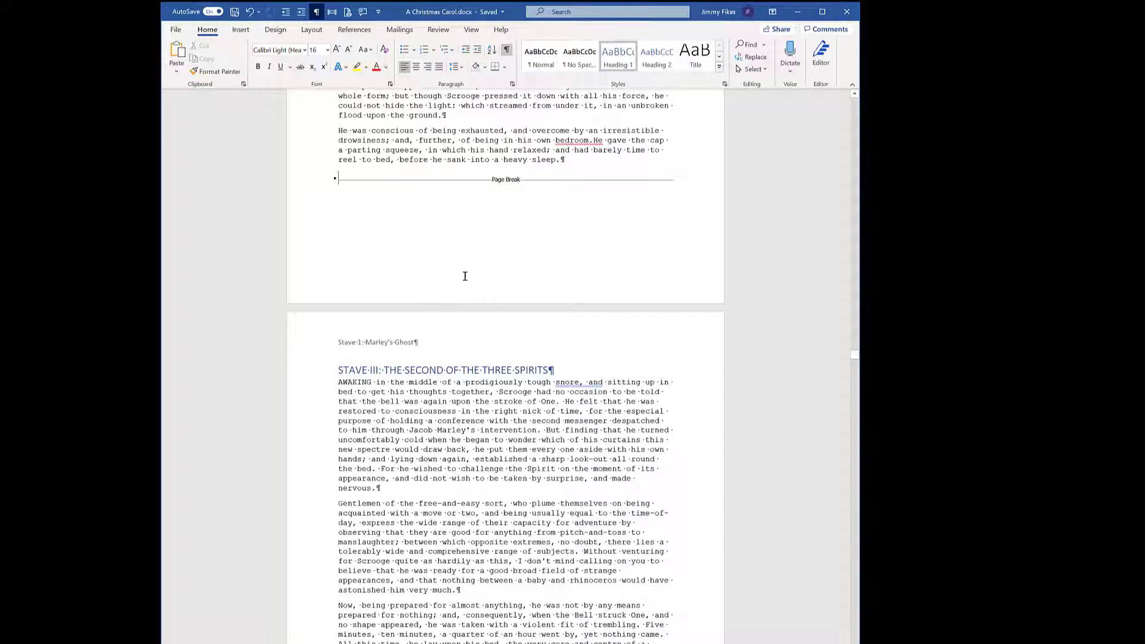
# Step: Delete the header text "Stave 1: Marley's Ghost" above the Stave III heading and return to the document body
pyautogui.doubleClick(441, 340)
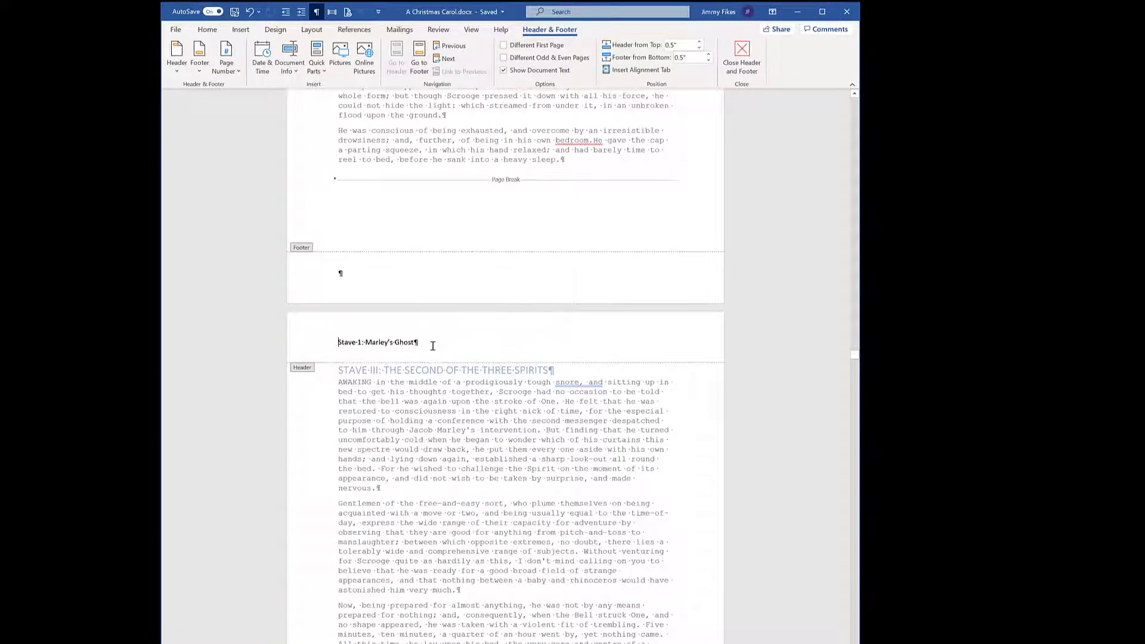
pyautogui.moveTo(434, 344); pyautogui.dragTo(292, 365)
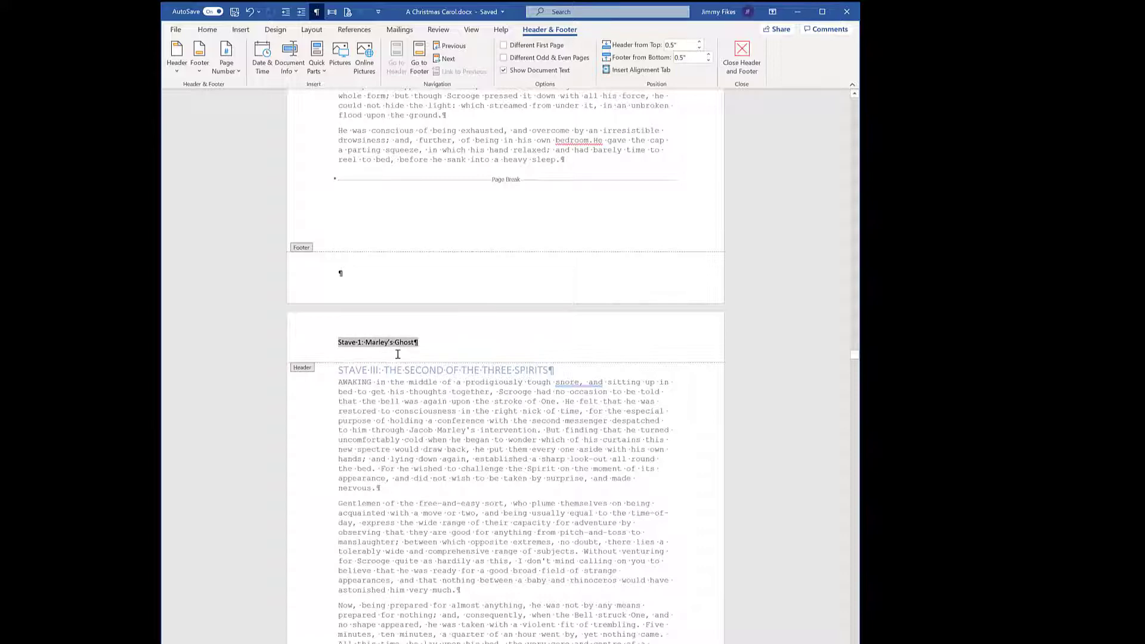
pyautogui.press('Delete')
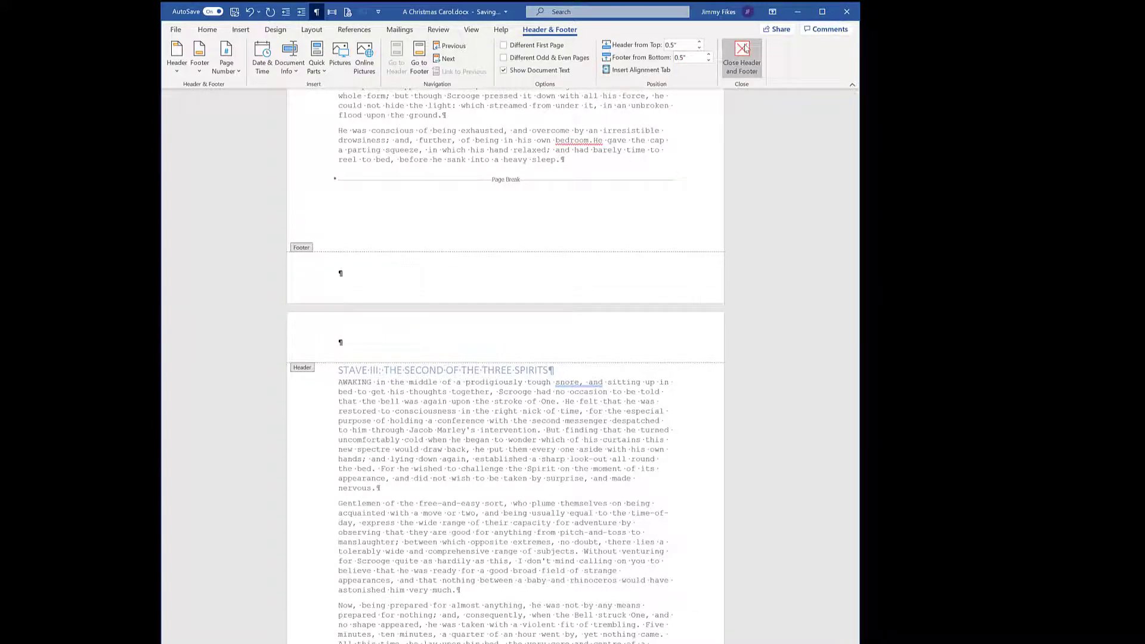
pyautogui.click(743, 49)
# Step: Check the page headers on the page following the Stave III heading and on the document's first page
pyautogui.scroll(-5, 484, 331)
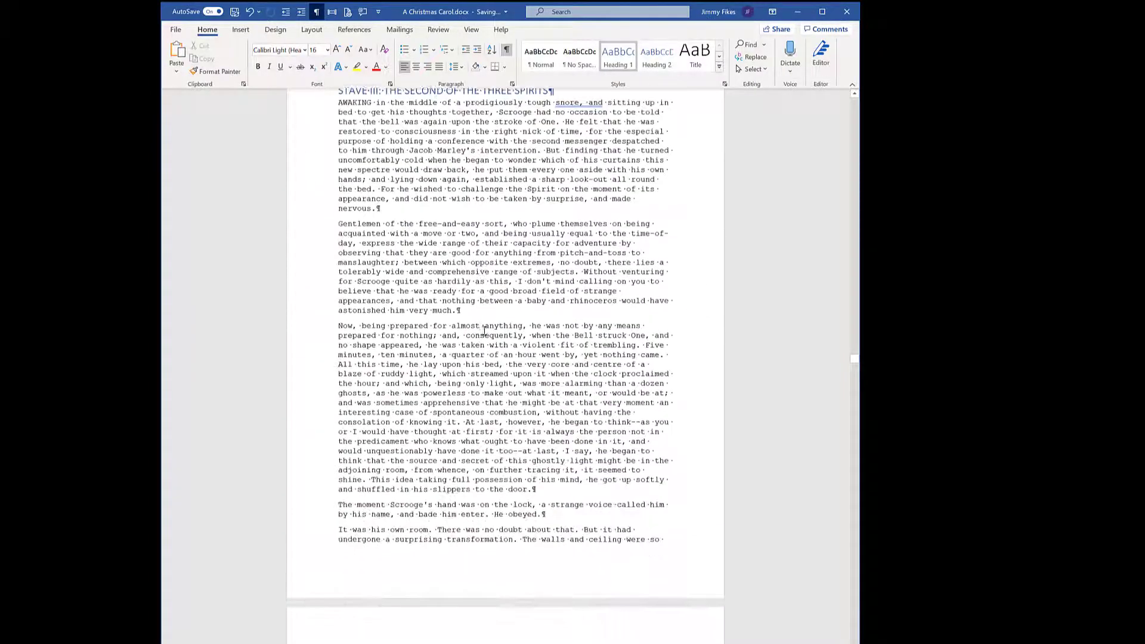
pyautogui.scroll(-7, 484, 331)
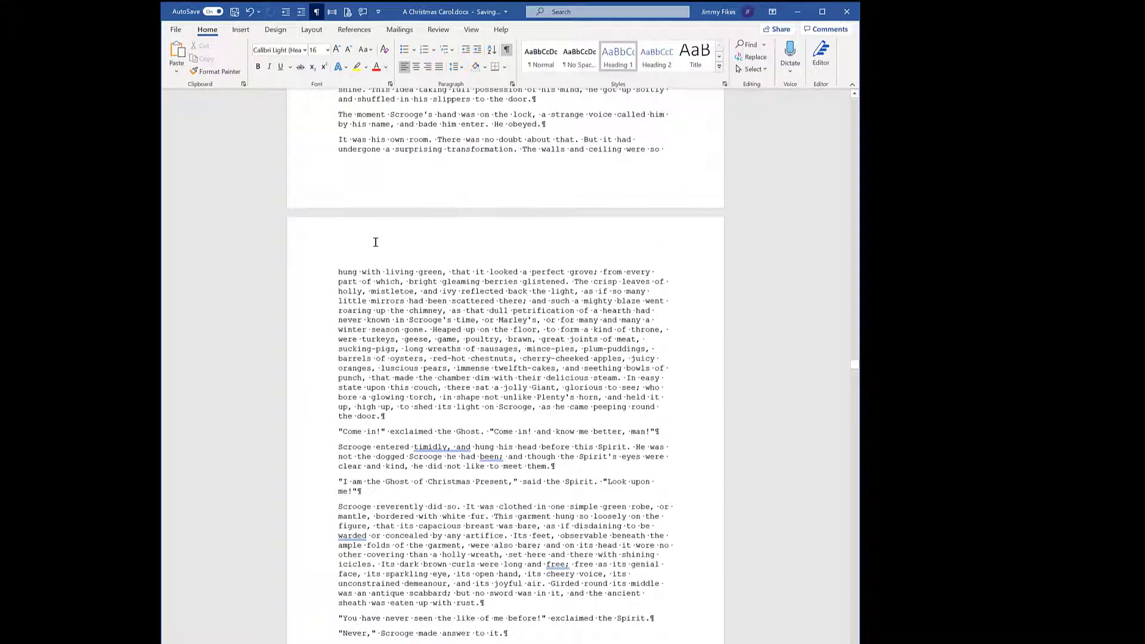
pyautogui.click(376, 242)
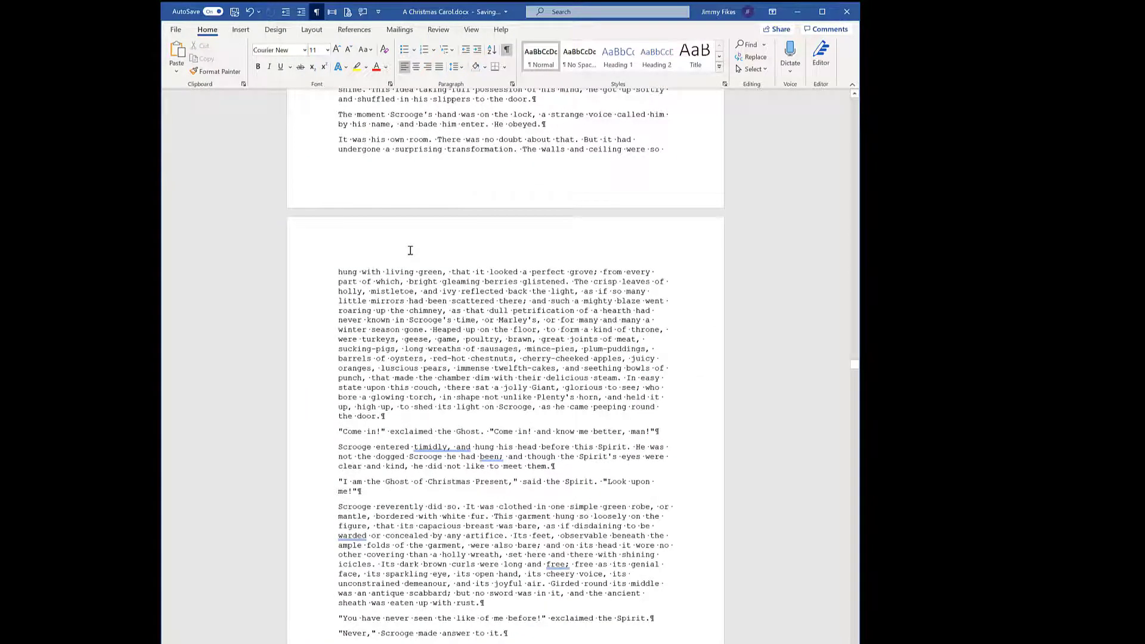
pyautogui.hotkey('ctrl', 'Home')
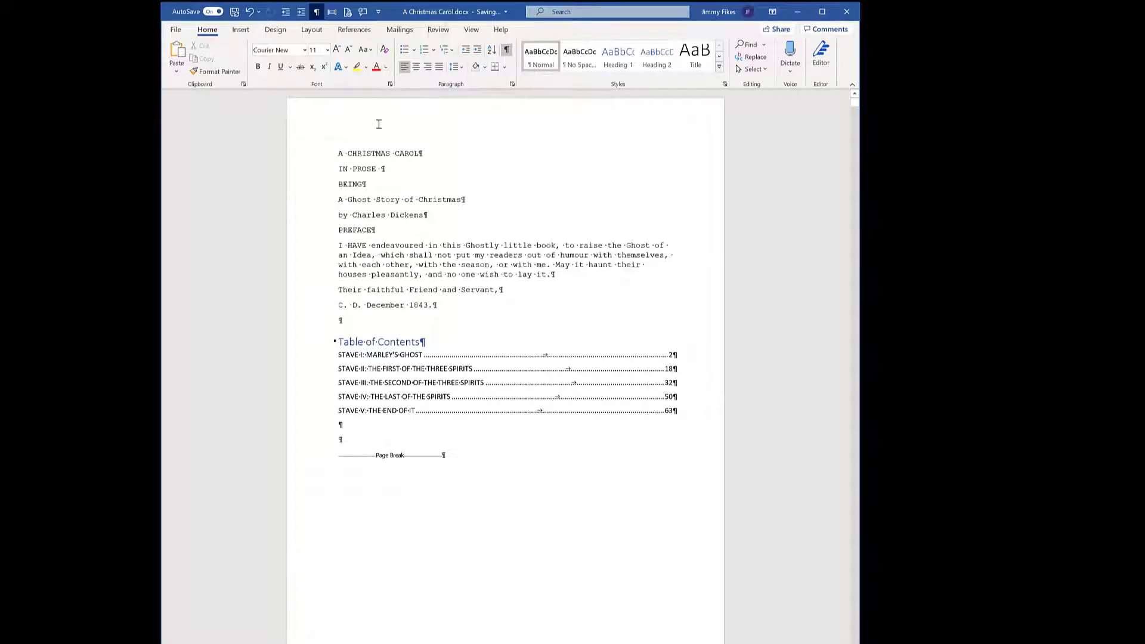
pyautogui.doubleClick(378, 124)
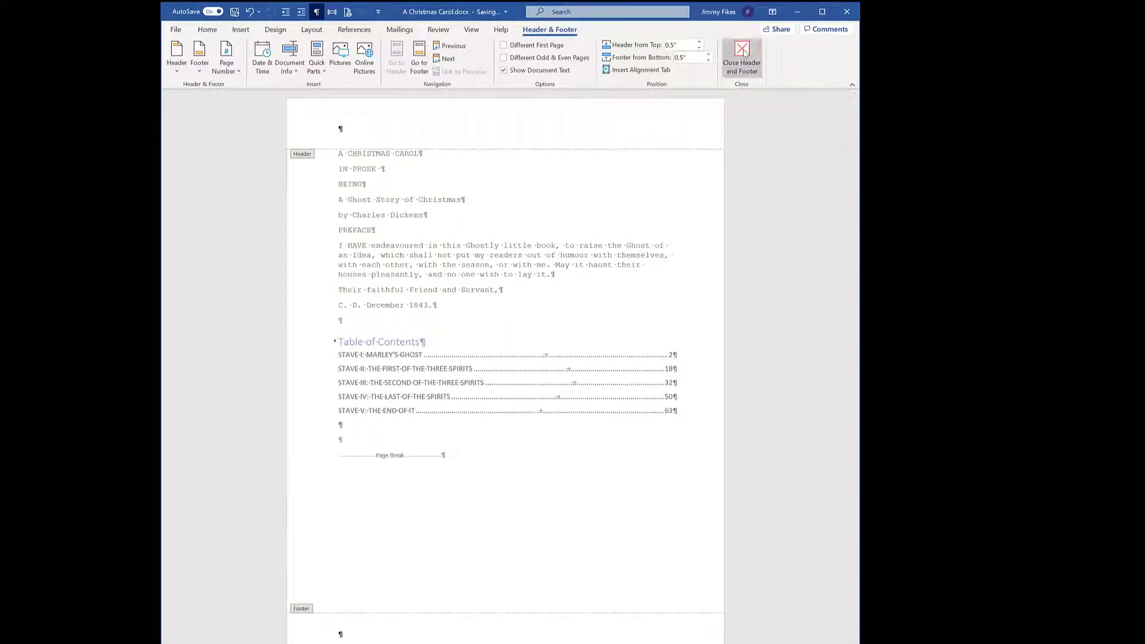
pyautogui.click(743, 55)
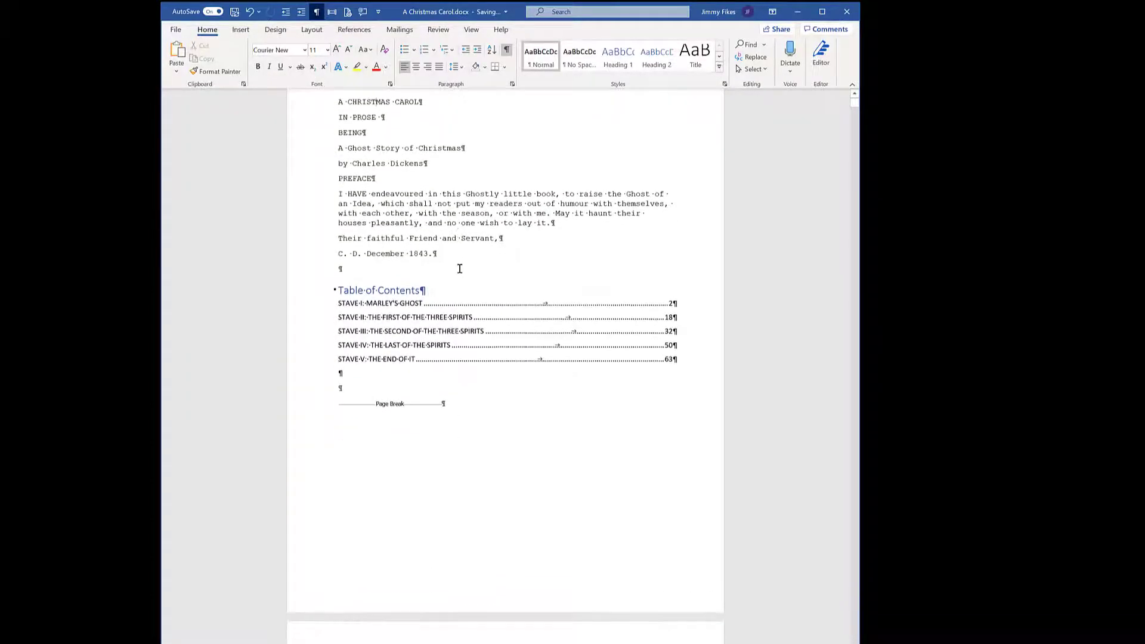
# Step: Examine the page break between the table of contents and the Stave I heading
pyautogui.scroll(-4, 460, 269)
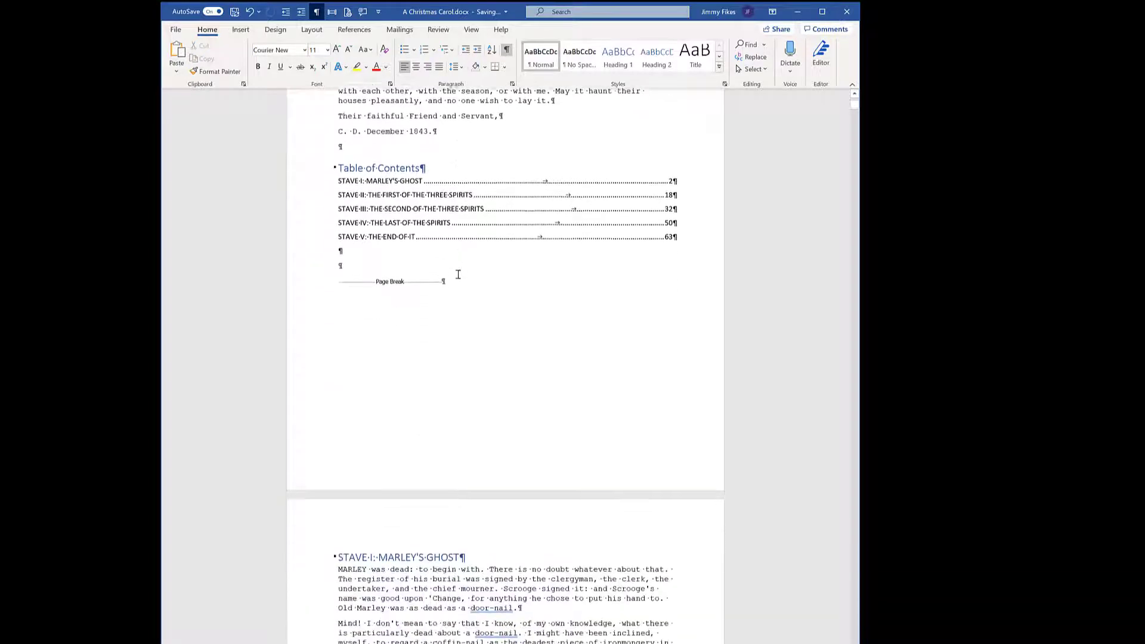
pyautogui.scroll(-2, 445, 317)
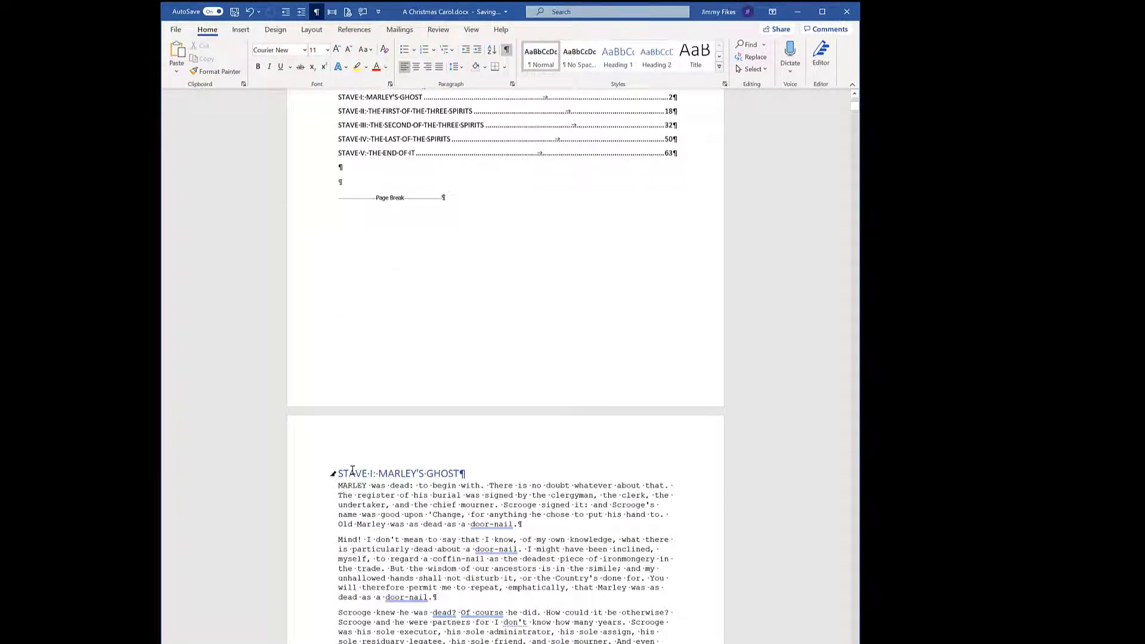
pyautogui.click(307, 483)
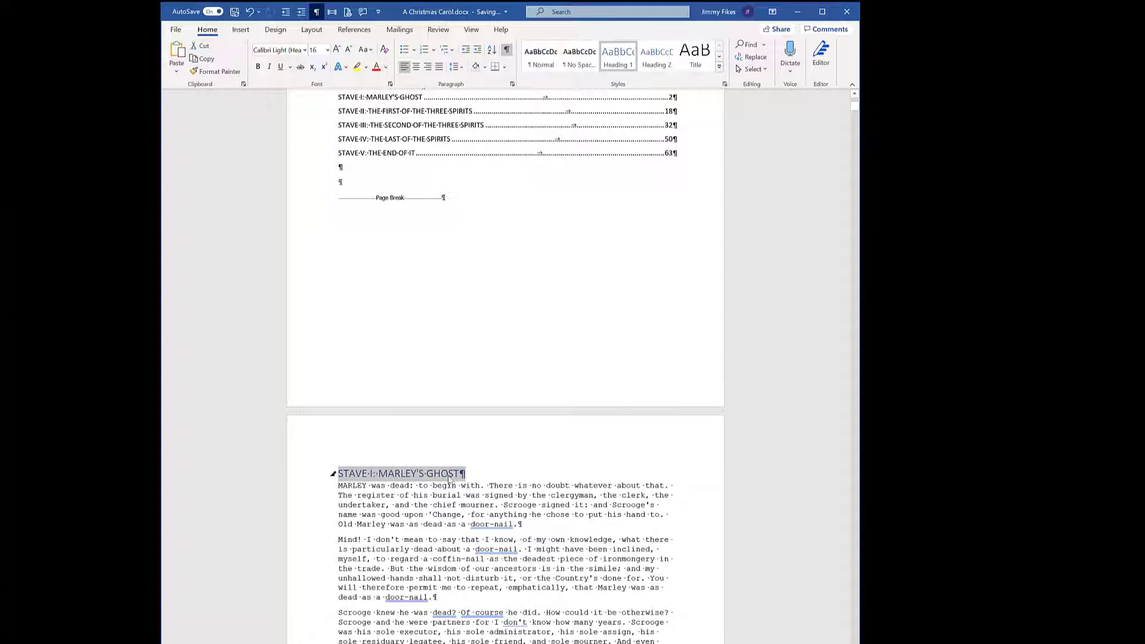
pyautogui.scroll(3, 429, 256)
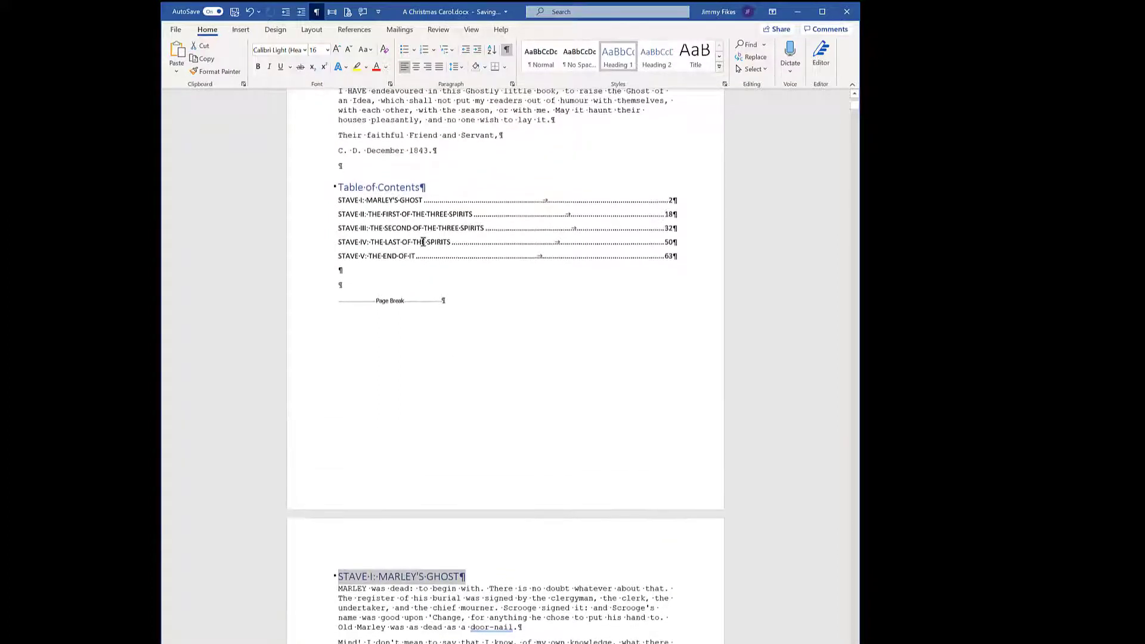
pyautogui.click(423, 241)
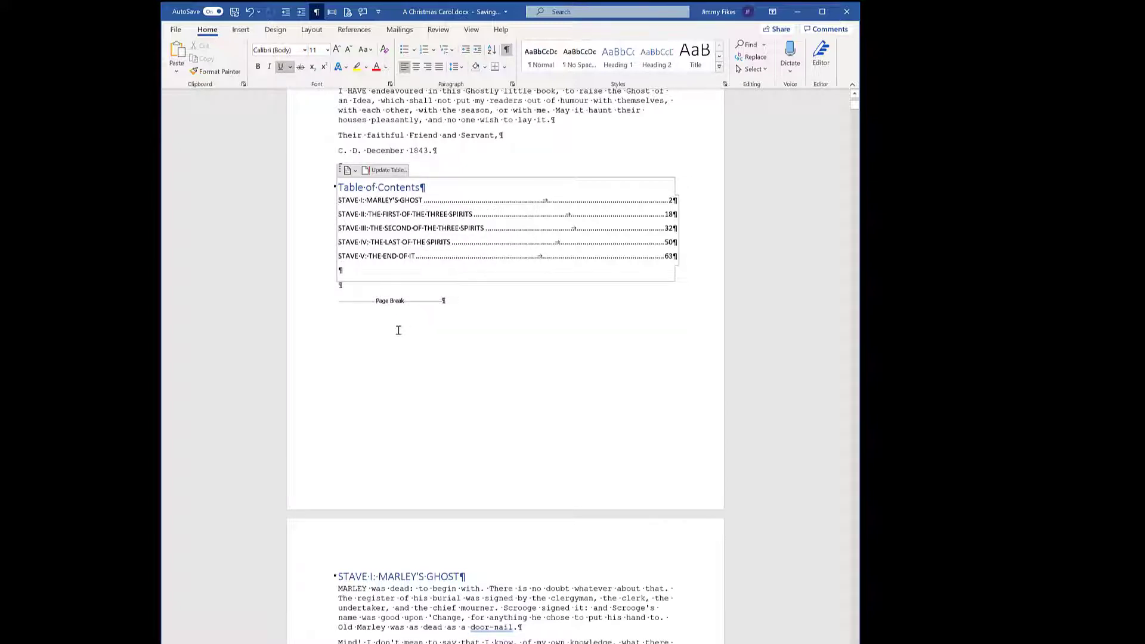
pyautogui.scroll(-3, 396, 332)
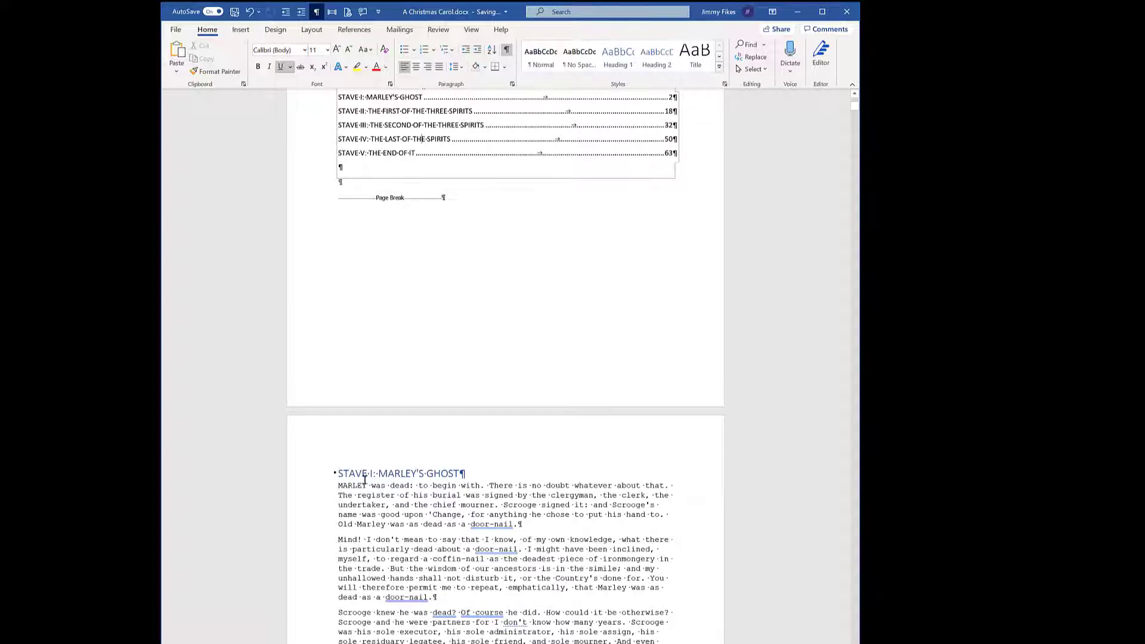
# Step: Delete the page break and one empty paragraph between the table of contents and the Stave I heading
pyautogui.click(342, 211)
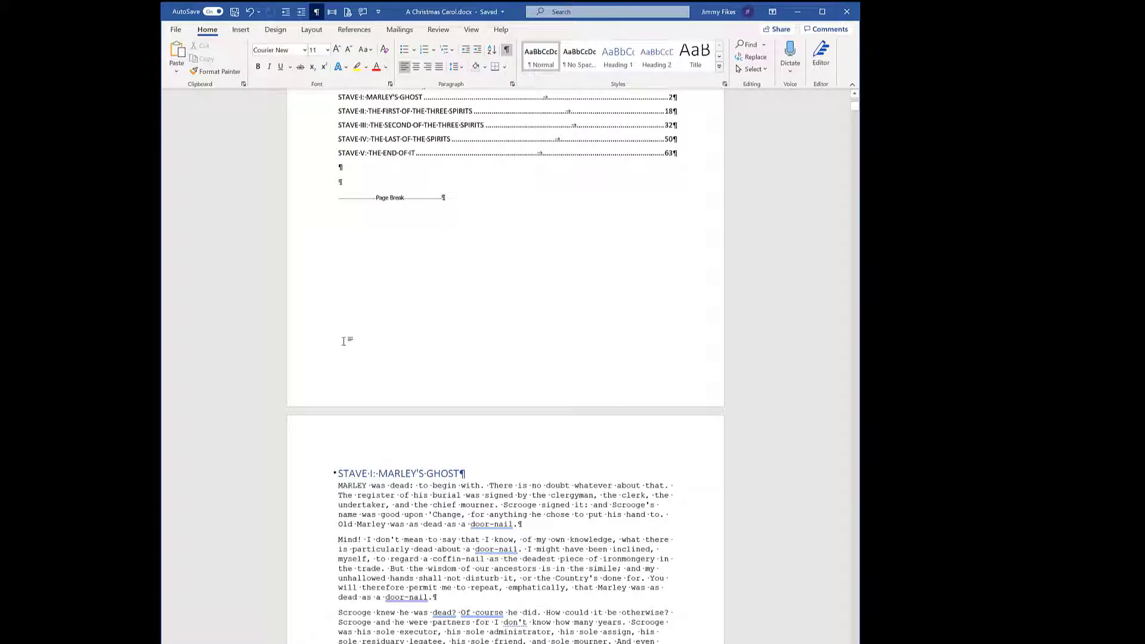
pyautogui.click(334, 474)
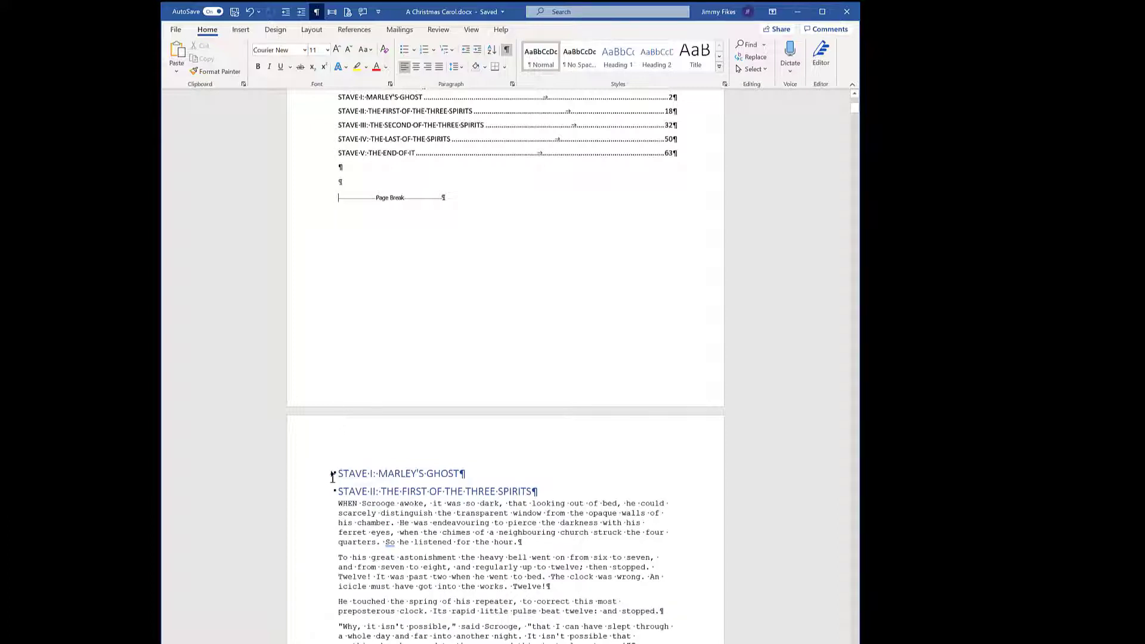
pyautogui.click(333, 474)
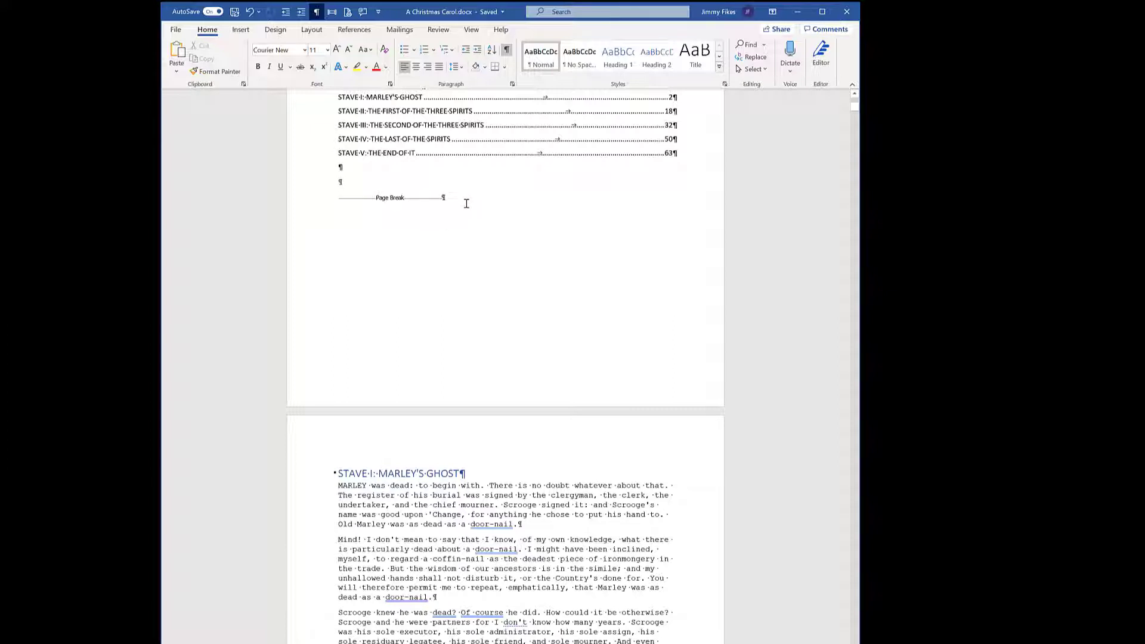
pyautogui.hotkey('ctrl', 'z')
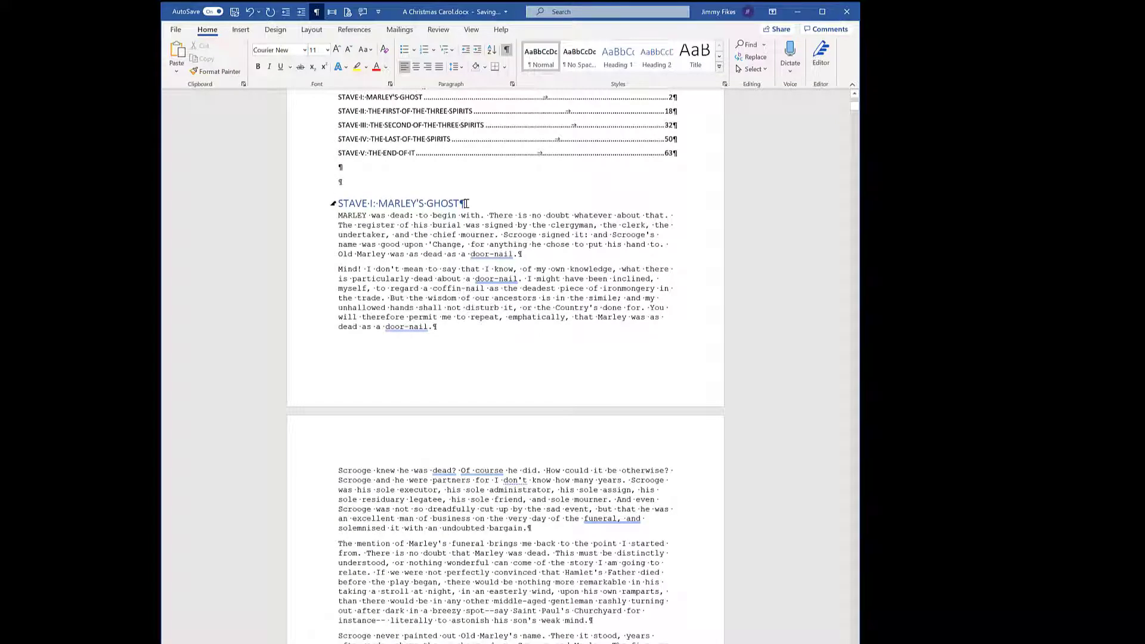
pyautogui.press('Delete')
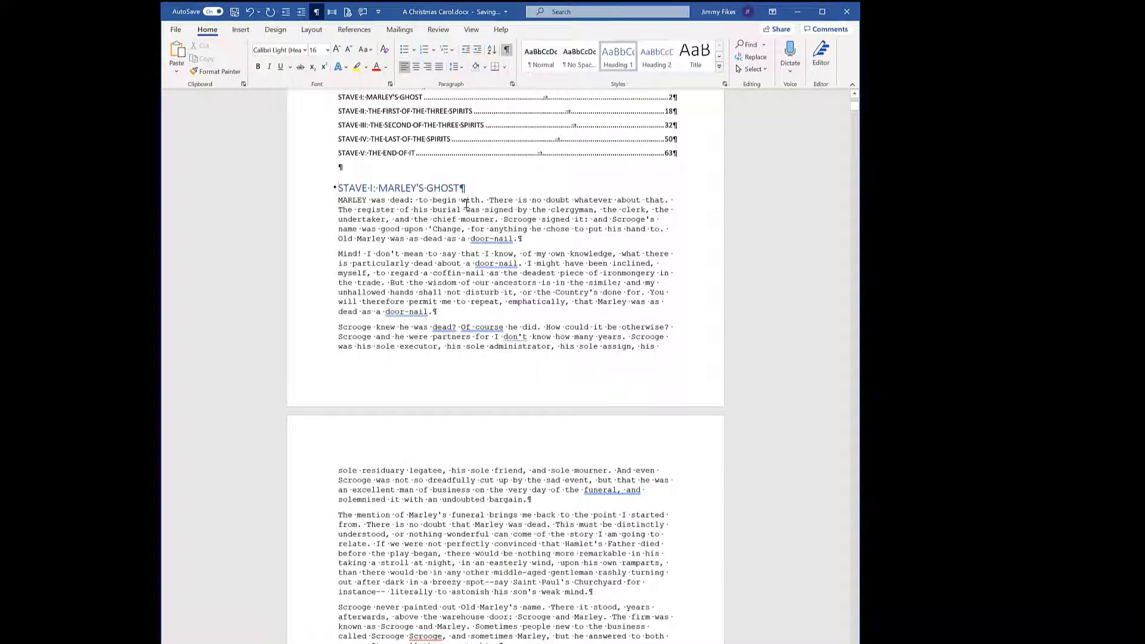
# Step: Go to the Stave2 bookmark and delete the page break before the Stave II heading
pyautogui.hotkey('ctrl', 'g')
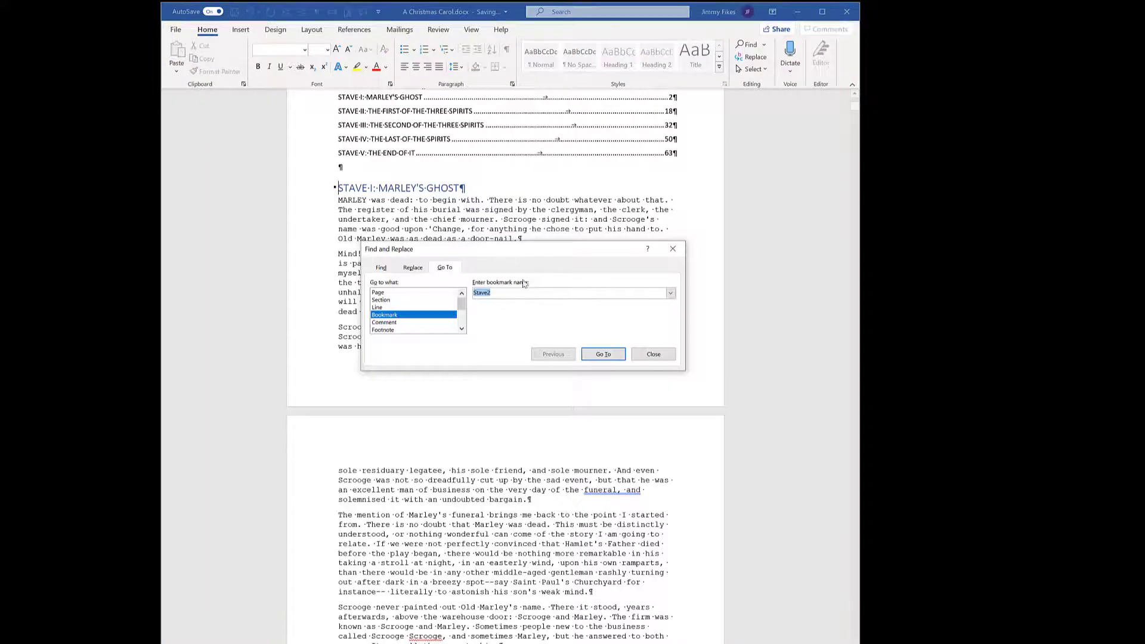
pyautogui.click(604, 356)
pyautogui.click(654, 356)
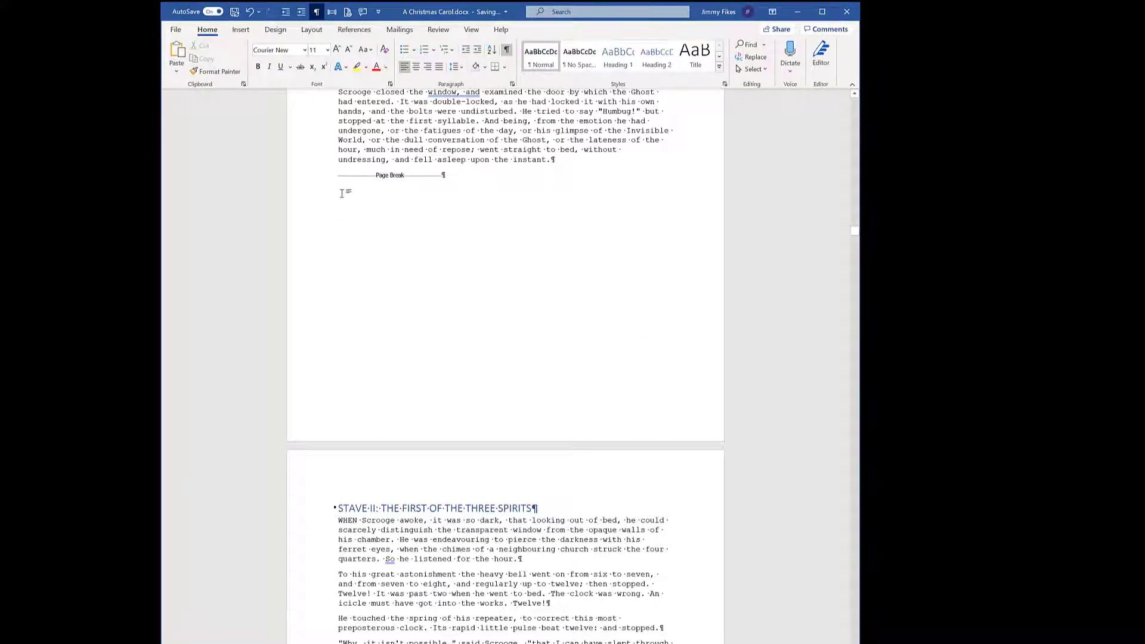
pyautogui.press('Delete')
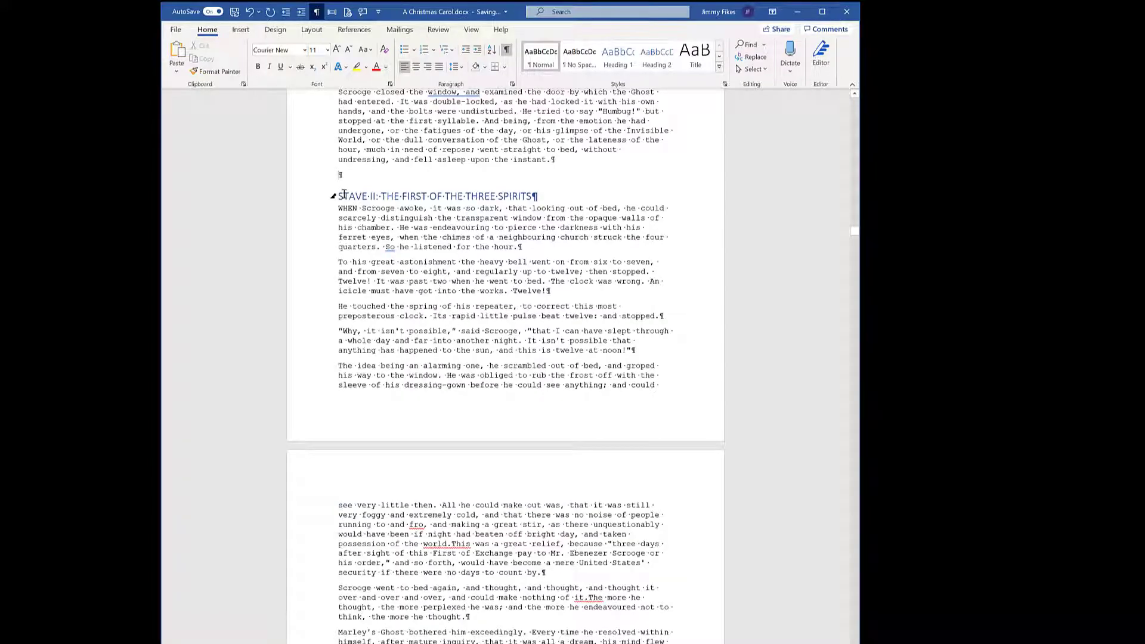
# Step: Go to the Stave3 bookmark and delete the page break before the Stave III heading
pyautogui.hotkey('ctrl', 'g')
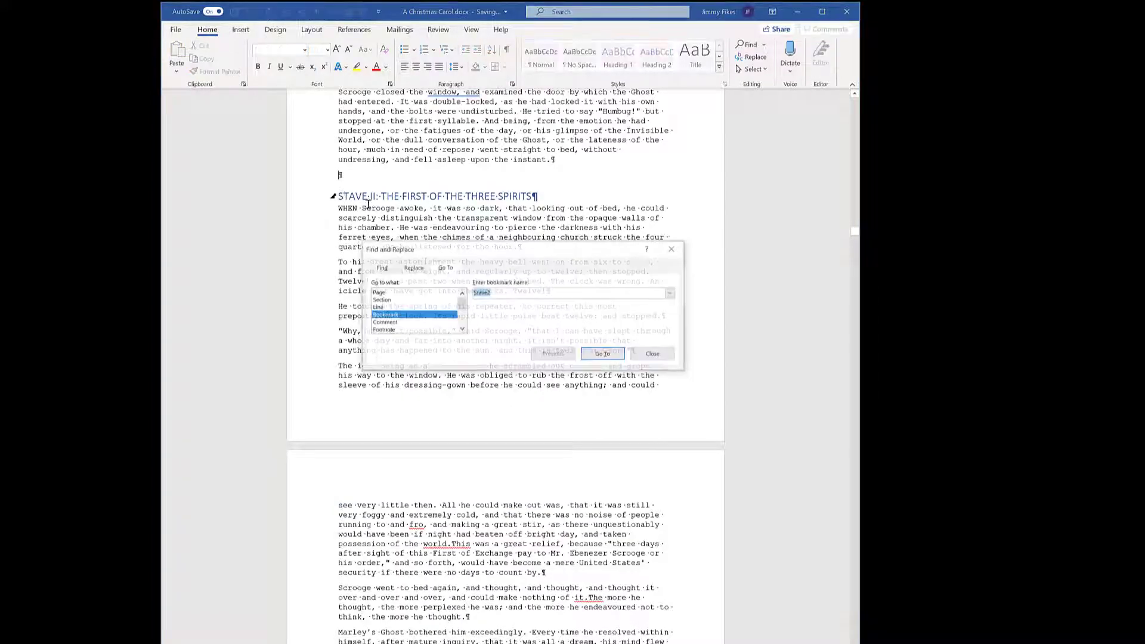
pyautogui.click(670, 293)
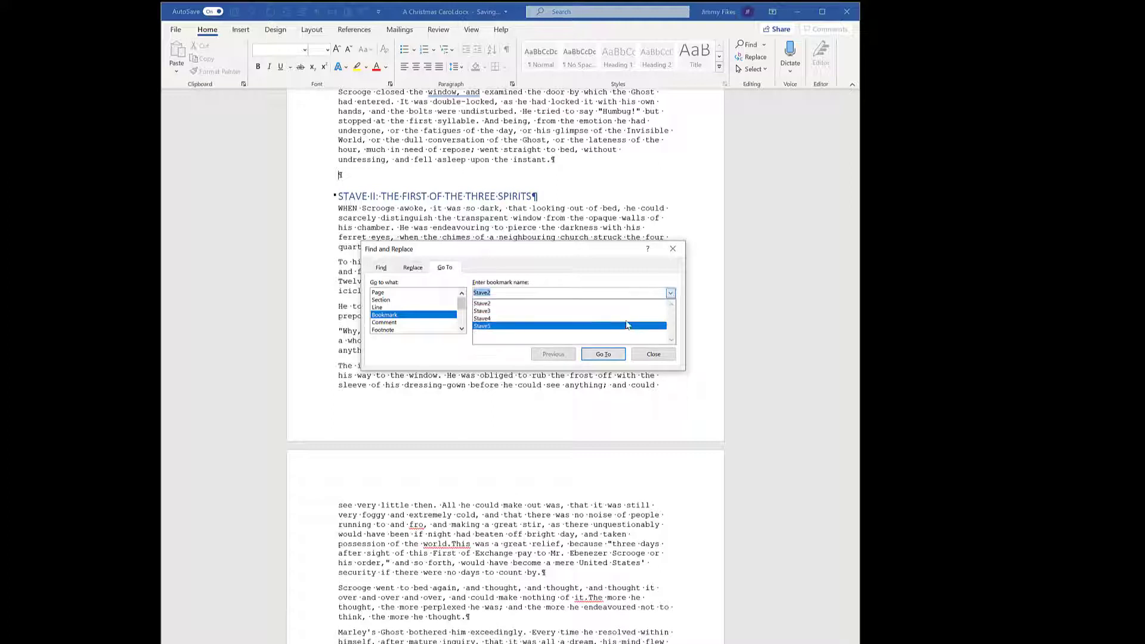
pyautogui.click(536, 318)
pyautogui.click(604, 355)
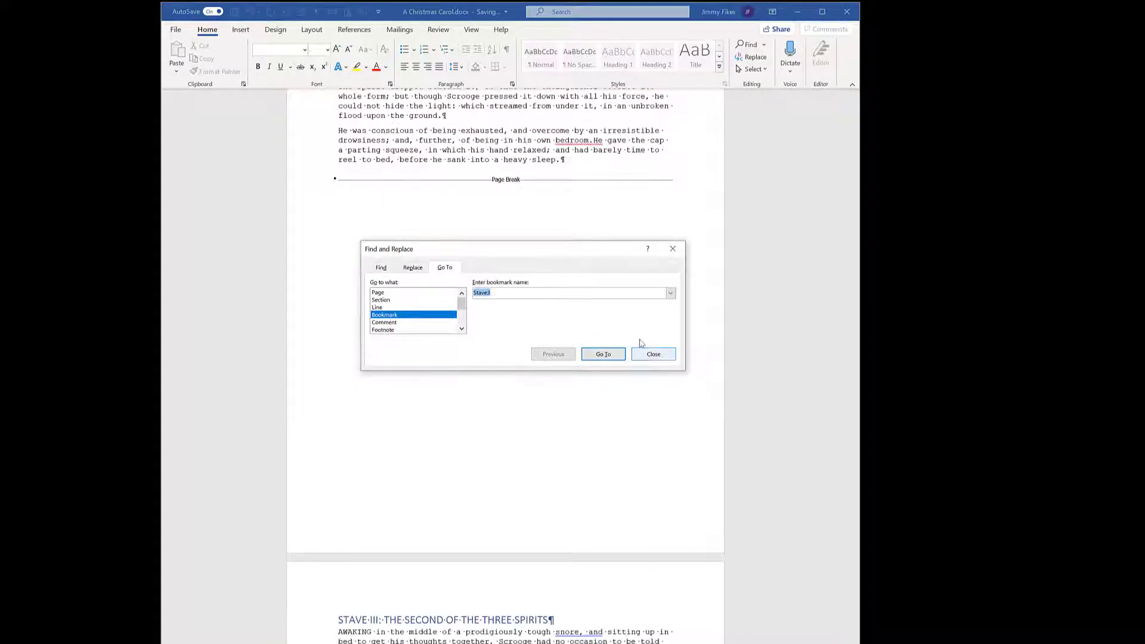
pyautogui.click(650, 354)
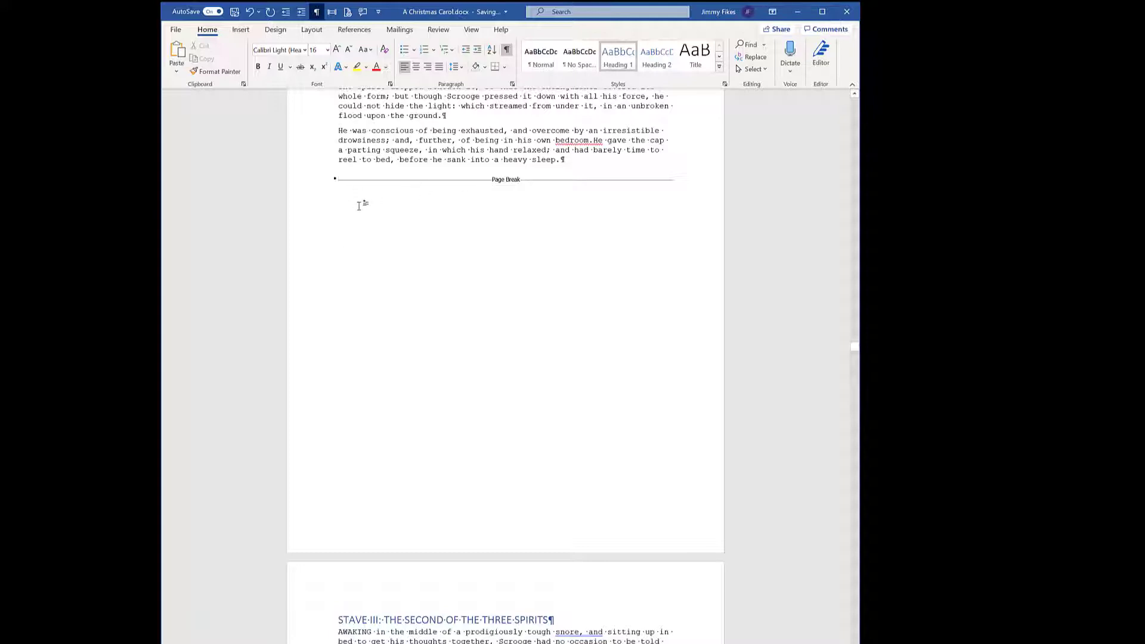
pyautogui.press('Delete')
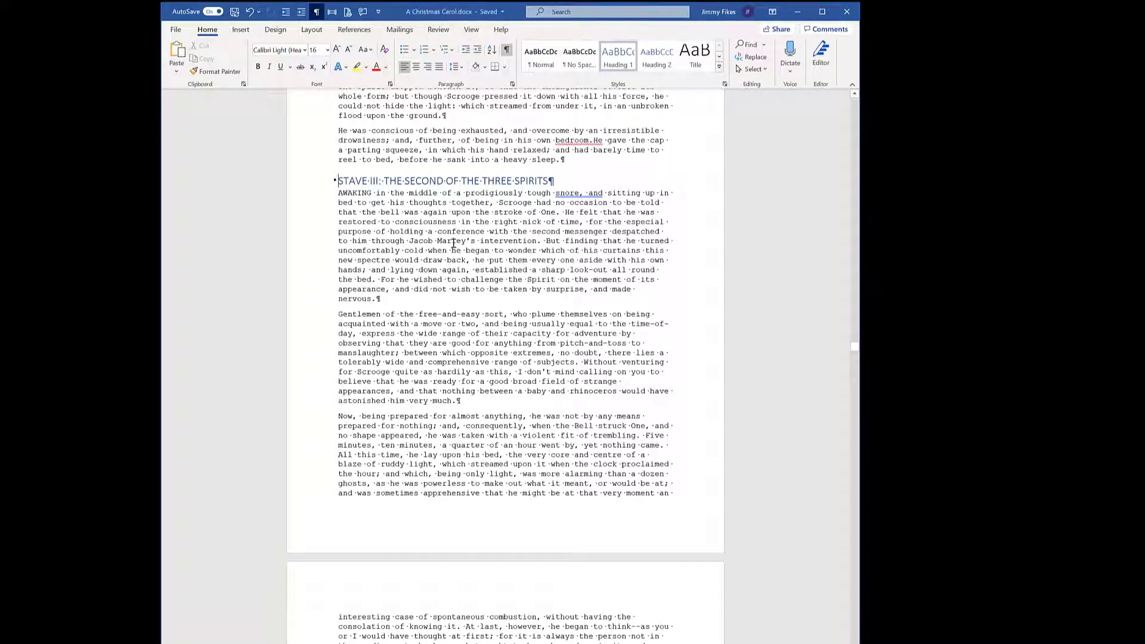
# Step: Go to the Stave4 bookmark and delete the page break before the Stave IV heading
pyautogui.hotkey('ctrl', 'g')
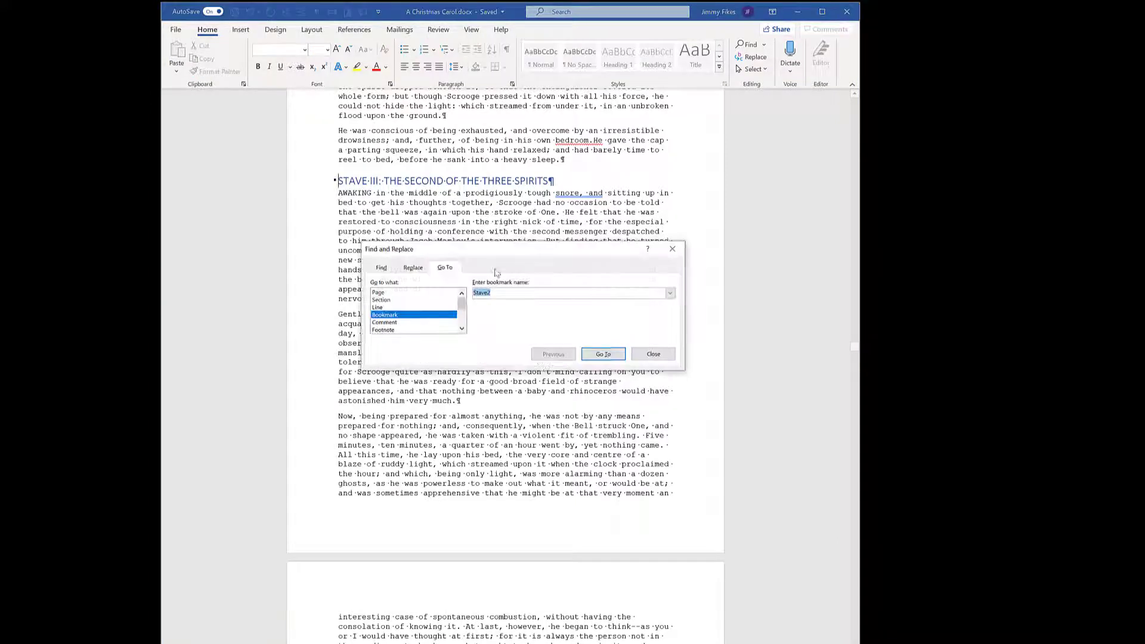
pyautogui.click(672, 294)
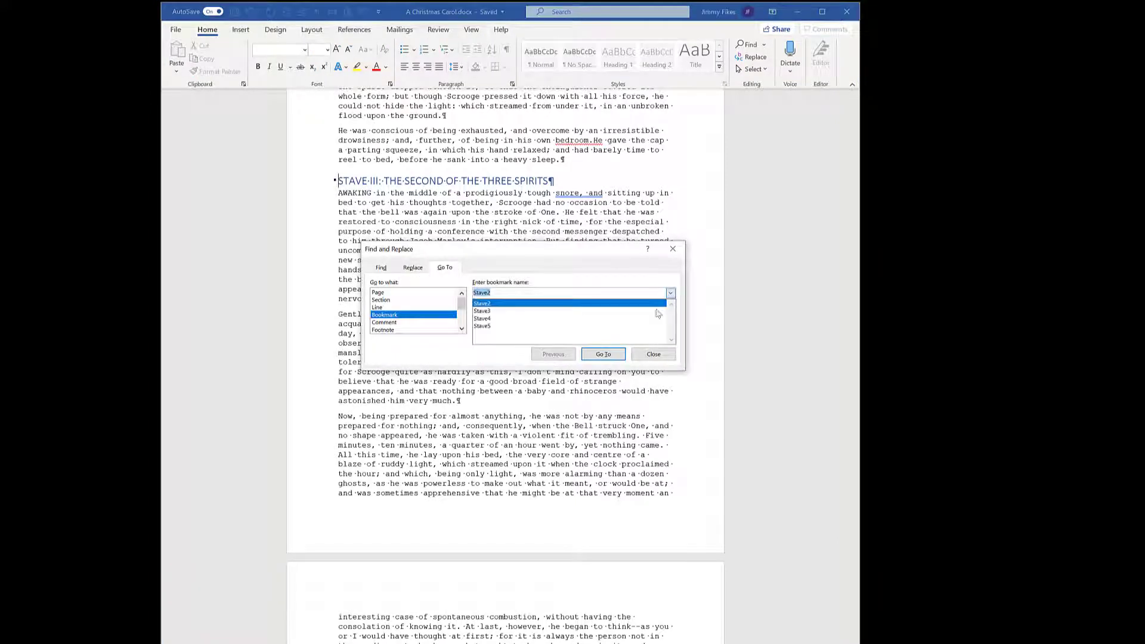
pyautogui.click(616, 319)
pyautogui.click(603, 354)
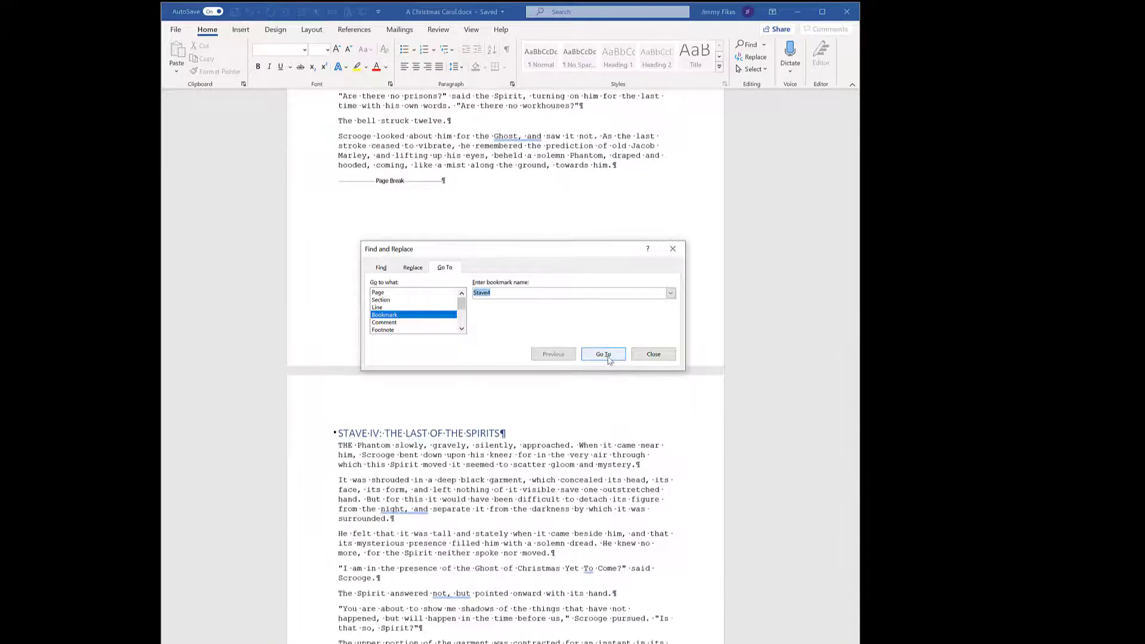
pyautogui.click(340, 181)
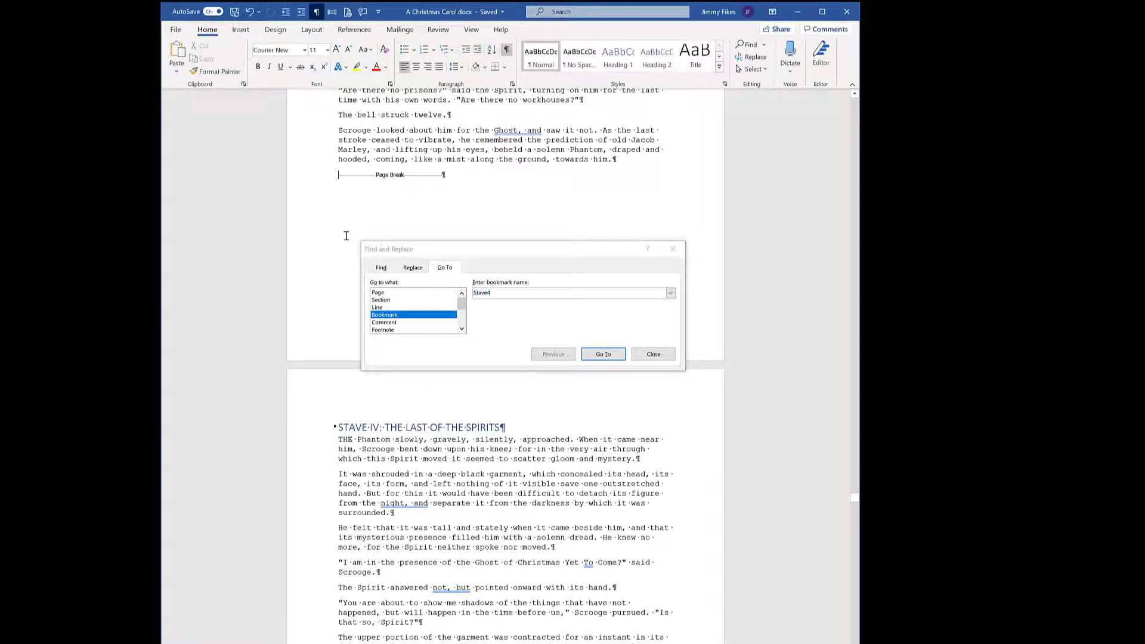
pyautogui.press('Delete')
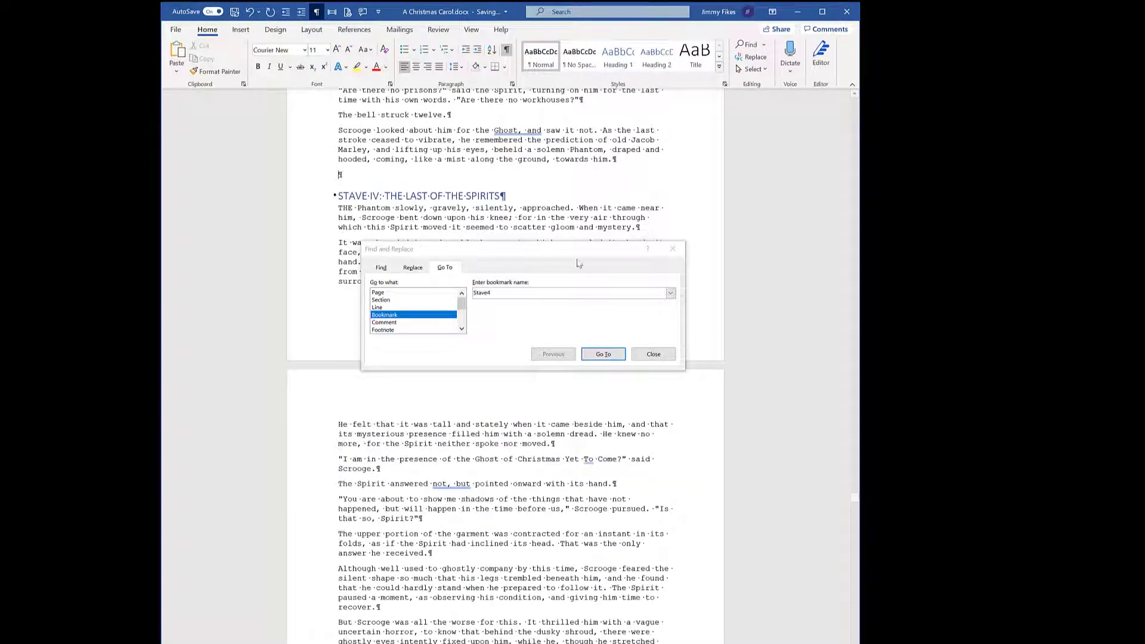
# Step: Go to the Stave5 bookmark, delete the page break before the Stave V heading, and close the Go To dialog
pyautogui.click(671, 293)
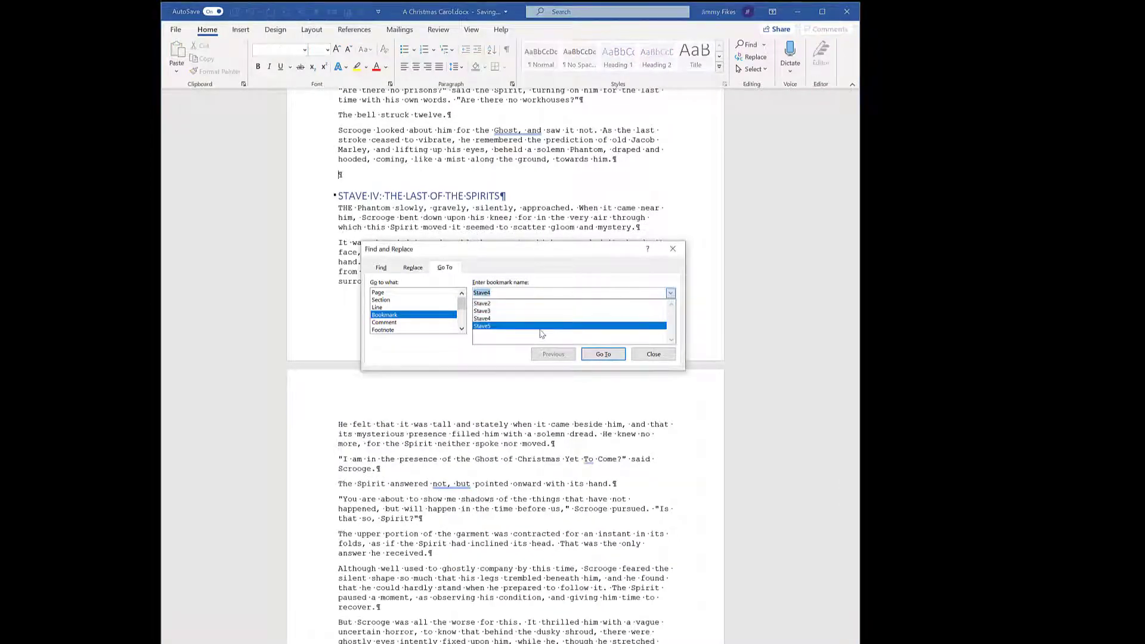
pyautogui.click(543, 334)
pyautogui.click(604, 355)
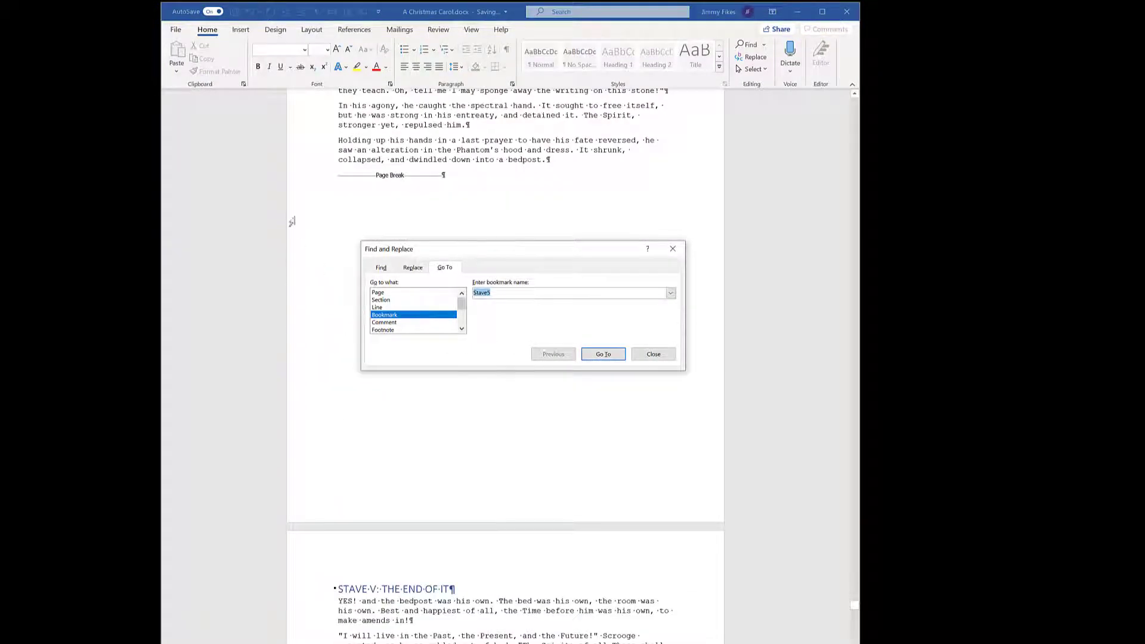
pyautogui.click(329, 184)
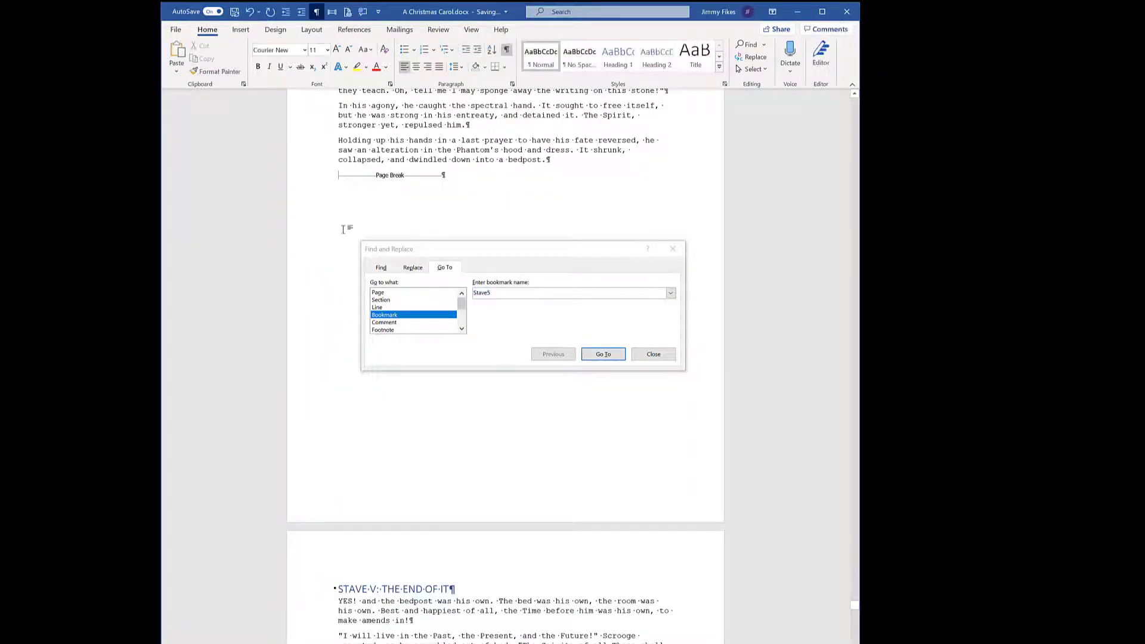
pyautogui.press('Delete')
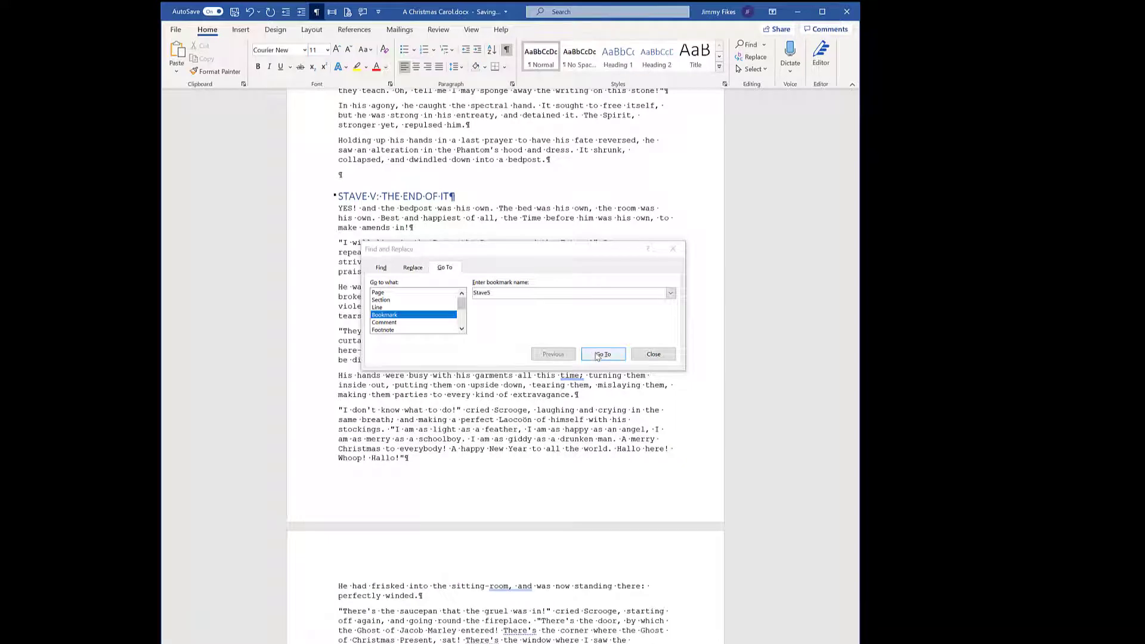
pyautogui.click(654, 355)
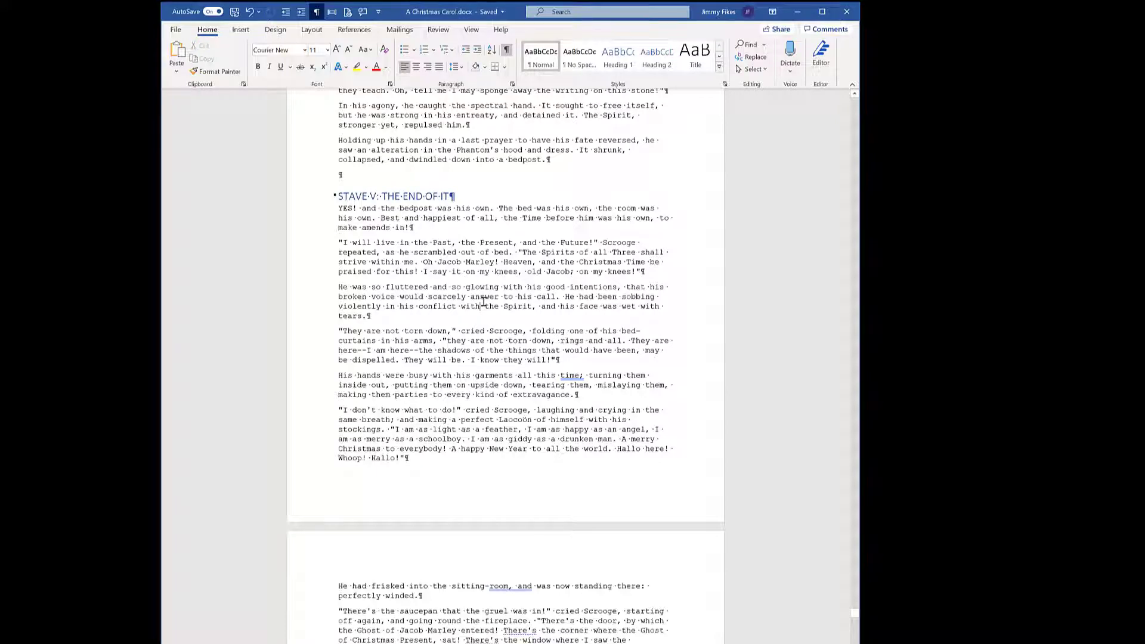
# Step: Return to the start of the document and update the entire table of contents
pyautogui.scroll(1, 485, 303)
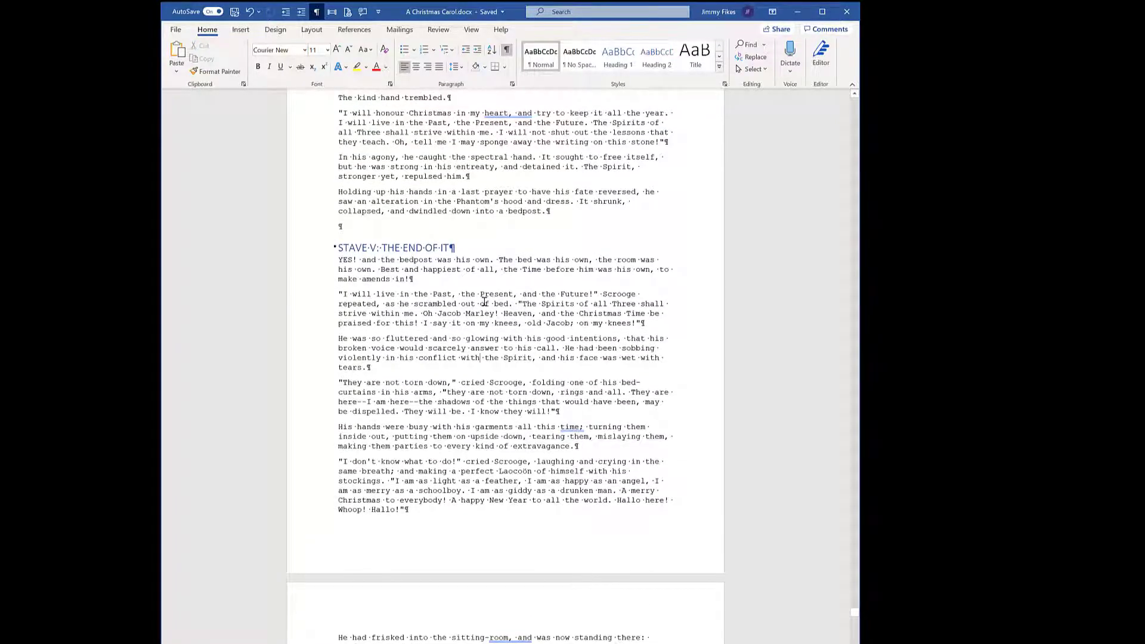
pyautogui.hotkey('ctrl', 'Home')
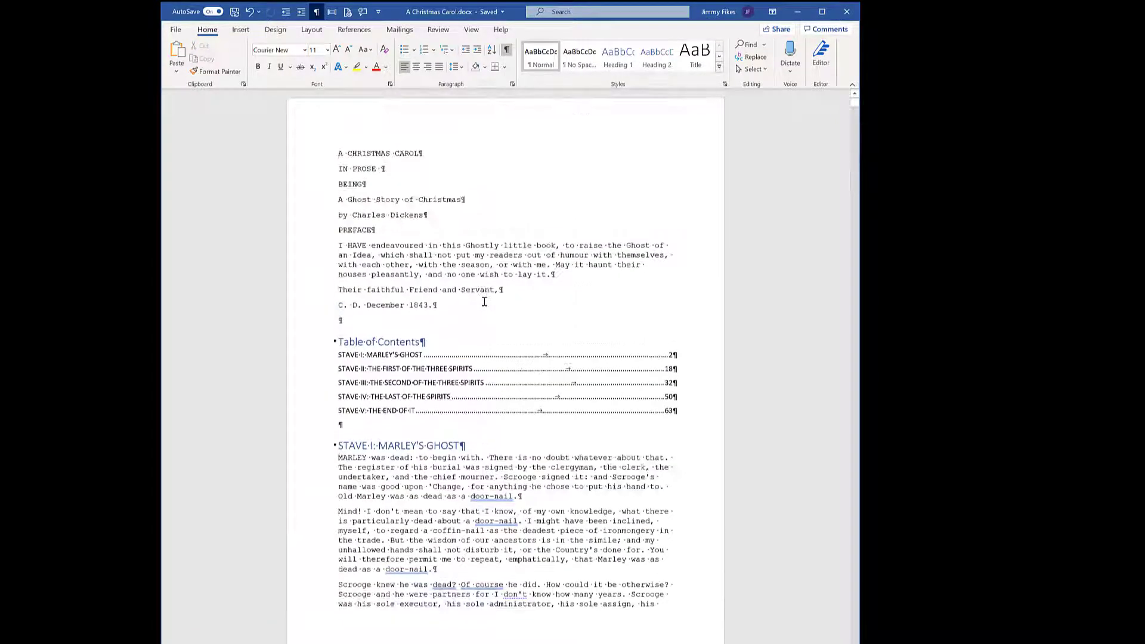
pyautogui.scroll(-2, 484, 303)
pyautogui.click(421, 291)
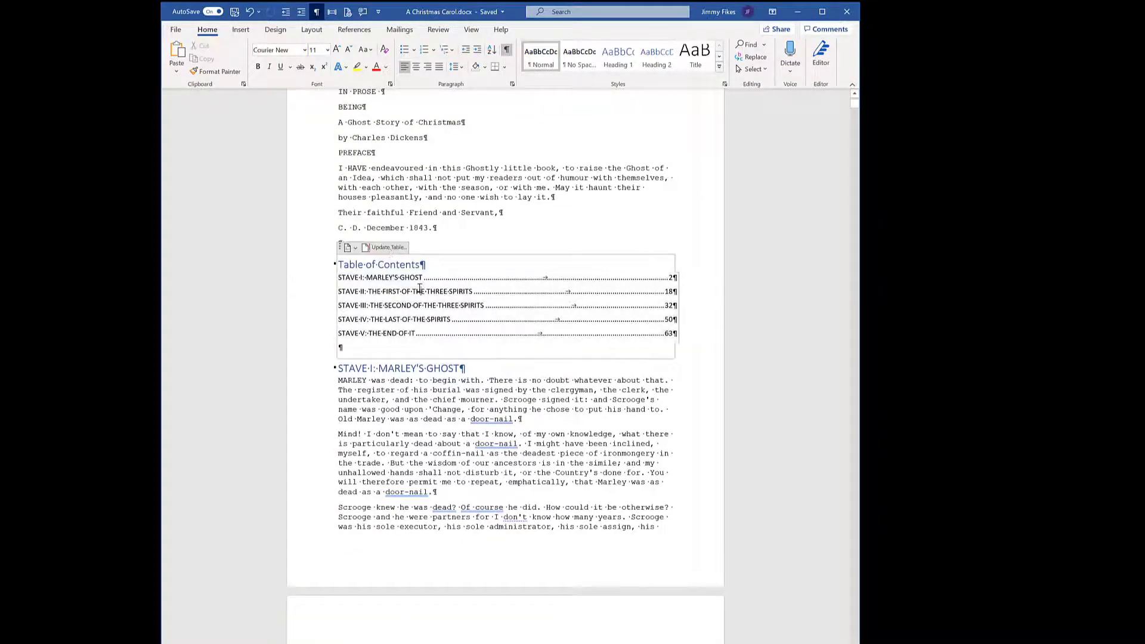
pyautogui.click(393, 248)
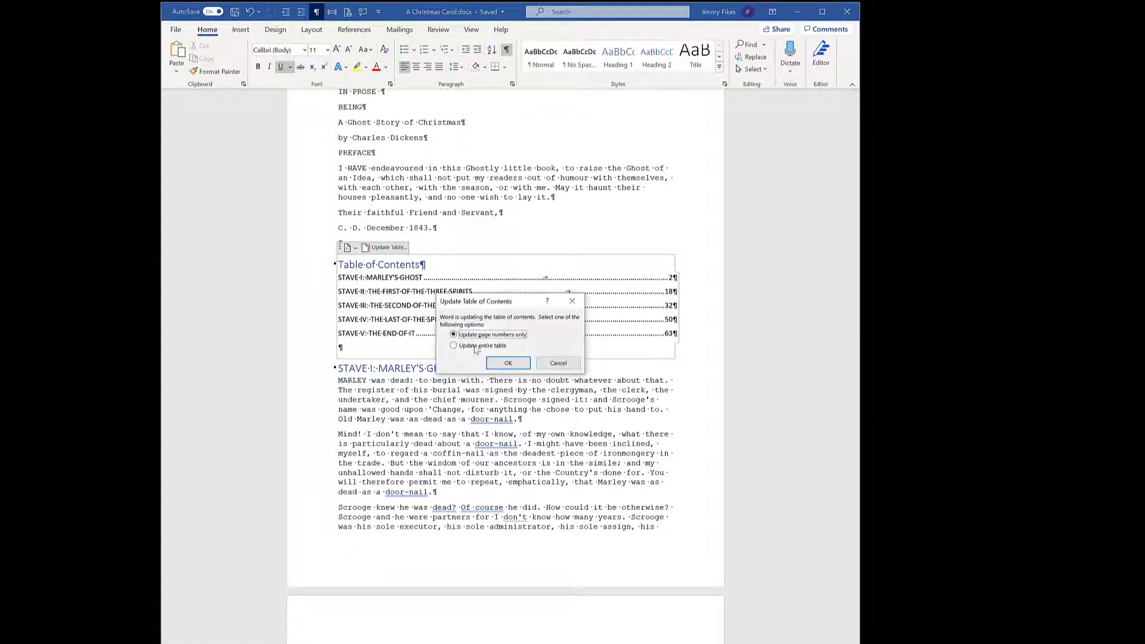
pyautogui.click(495, 347)
pyautogui.click(508, 363)
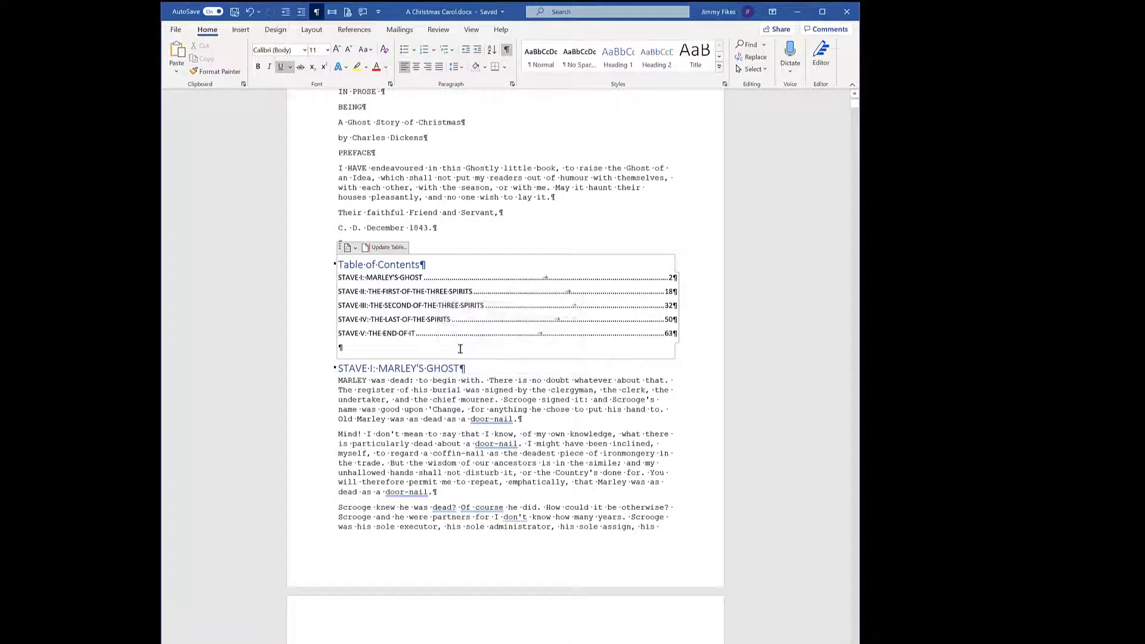
pyautogui.click(573, 358)
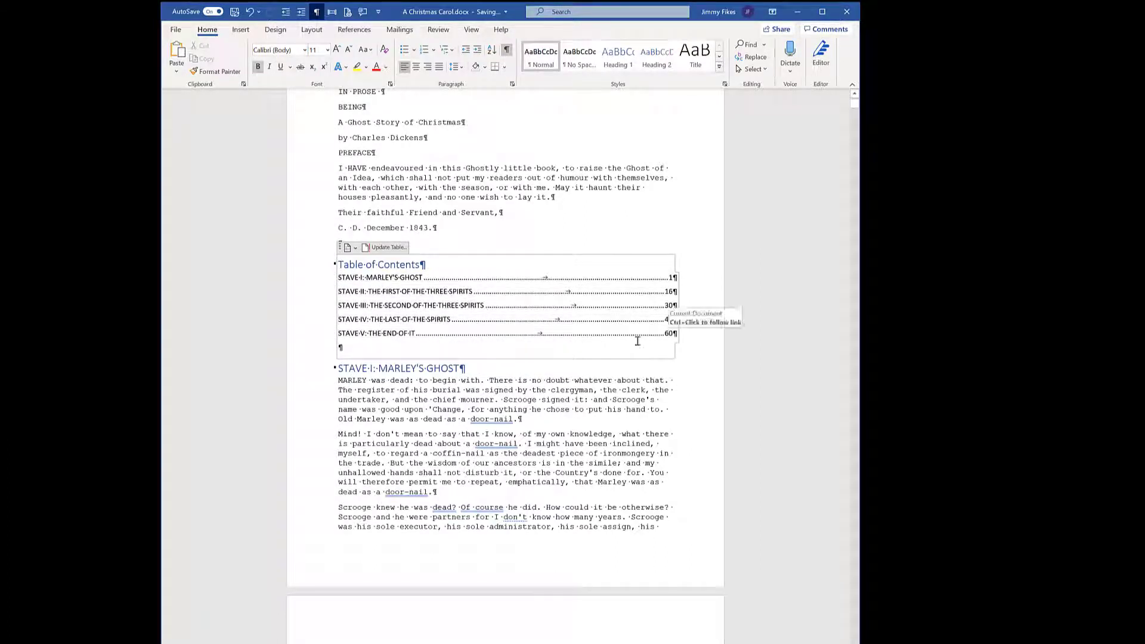
# Step: Insert a Next Page section break directly before the Stave I heading
pyautogui.click(354, 371)
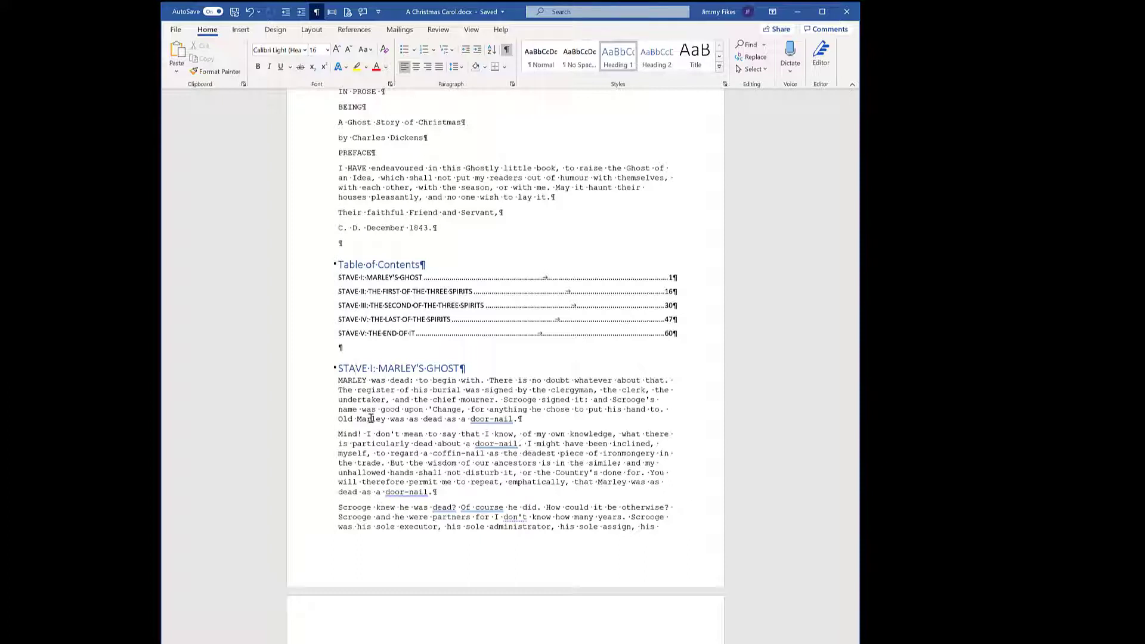
pyautogui.click(338, 368)
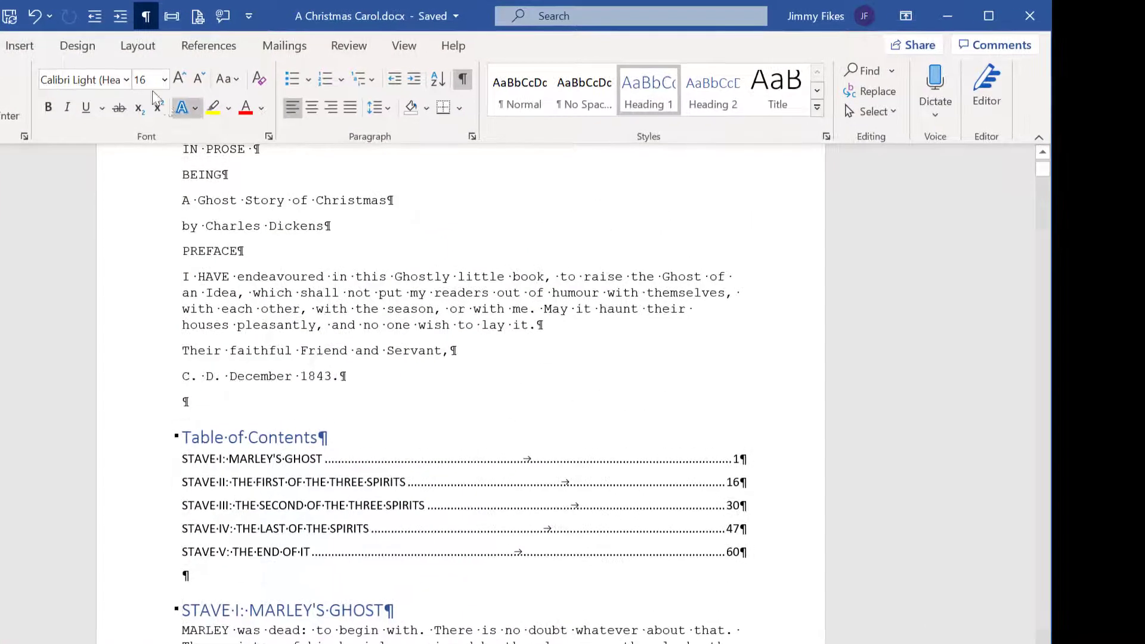
pyautogui.click(147, 52)
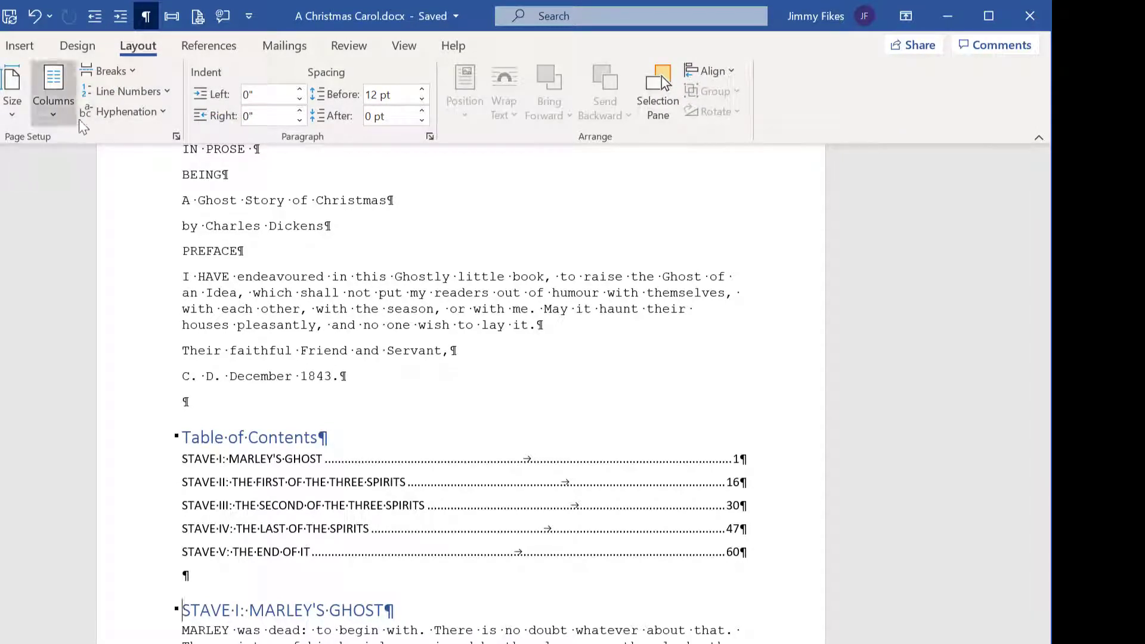
pyautogui.click(134, 69)
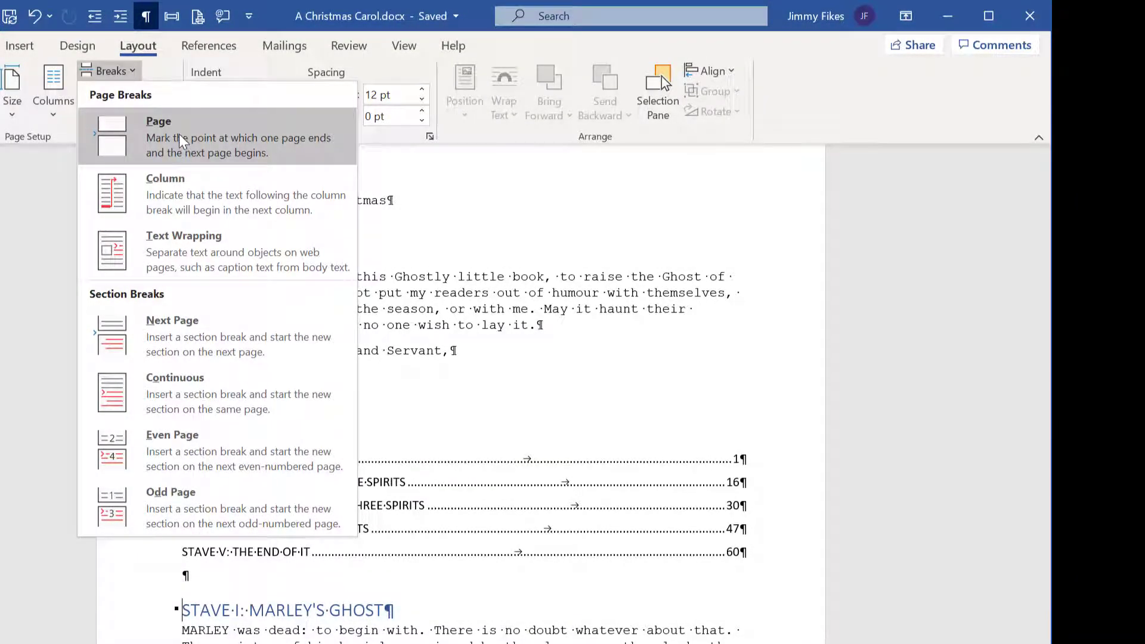
pyautogui.click(180, 328)
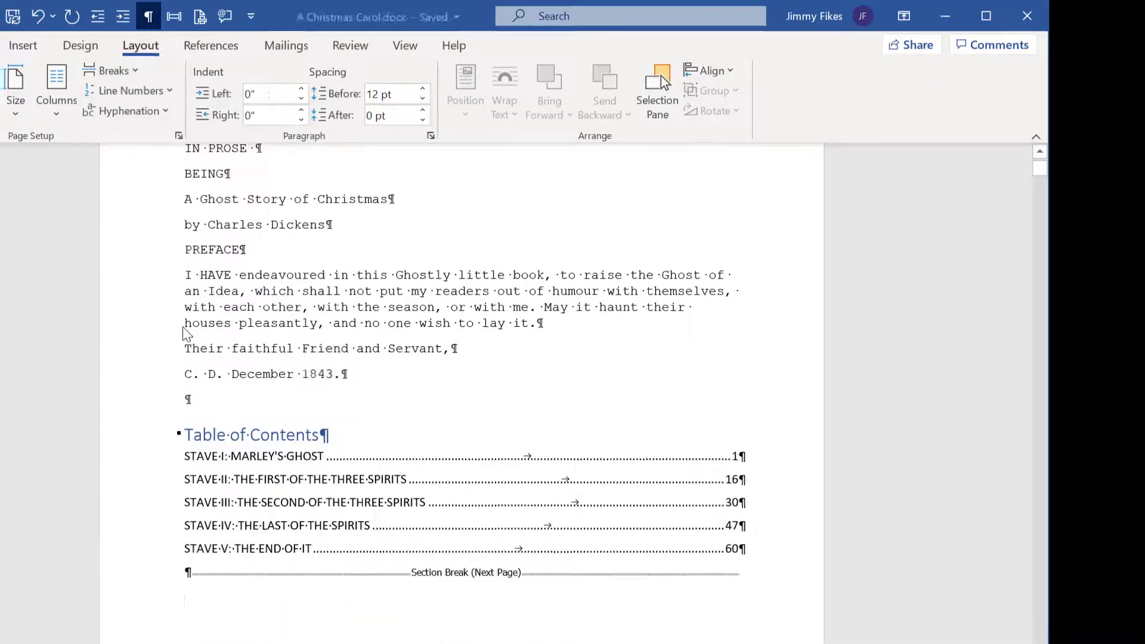
# Step: Examine the new section break and the header and footer section labels on both sides of it, then leave header editing
pyautogui.scroll(-2, 237, 397)
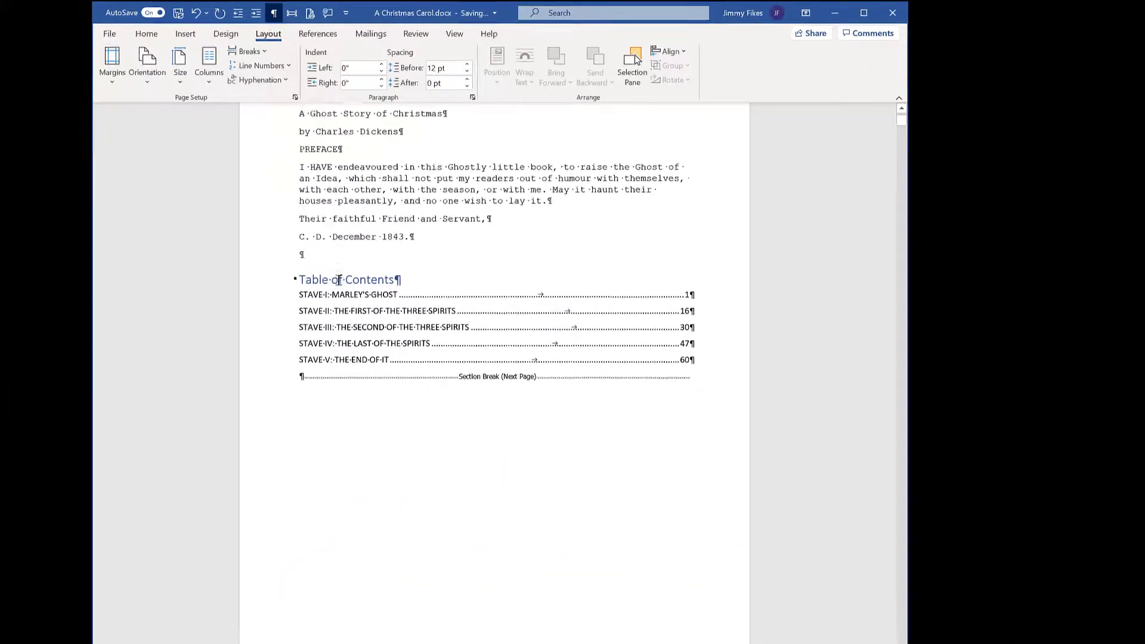
pyautogui.scroll(-3, 338, 279)
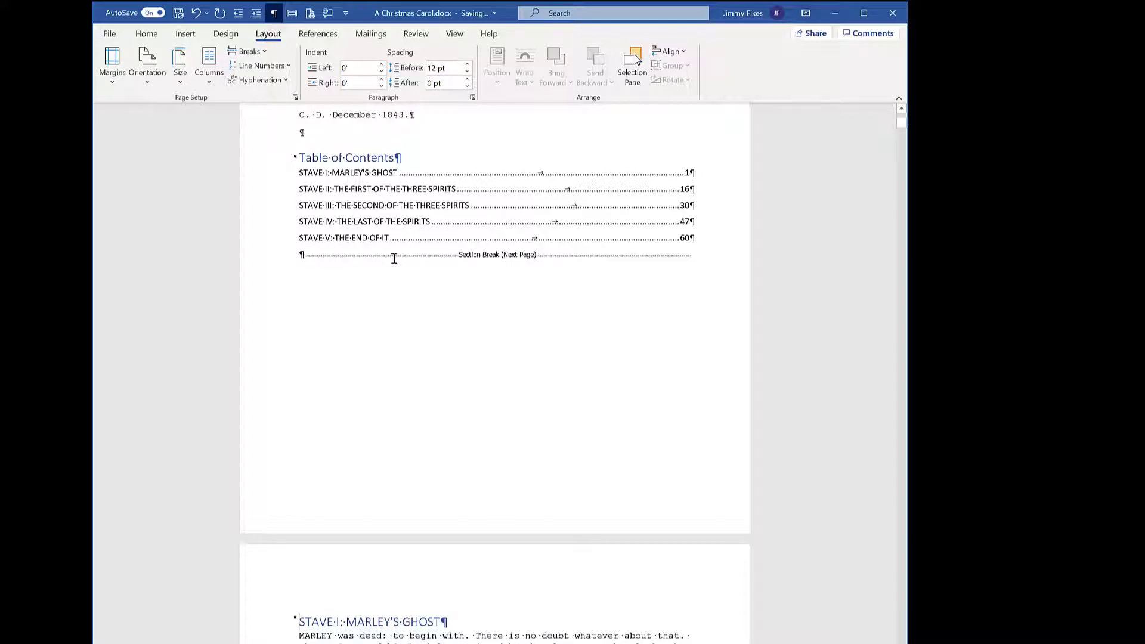
pyautogui.click(315, 256)
pyautogui.scroll(-3, 371, 285)
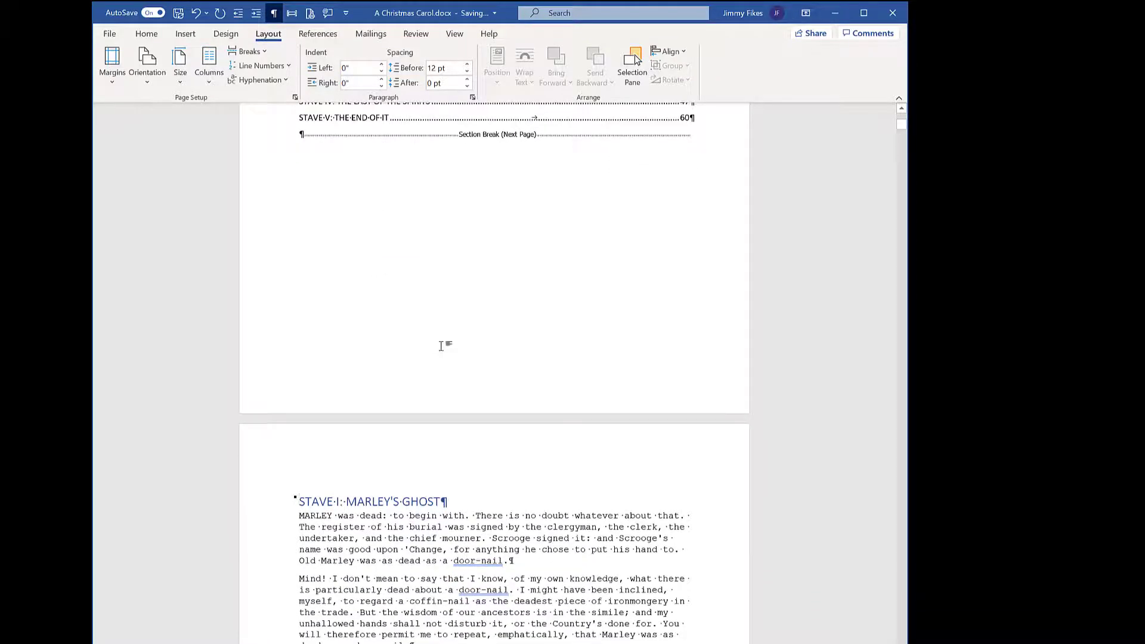
pyautogui.doubleClick(422, 450)
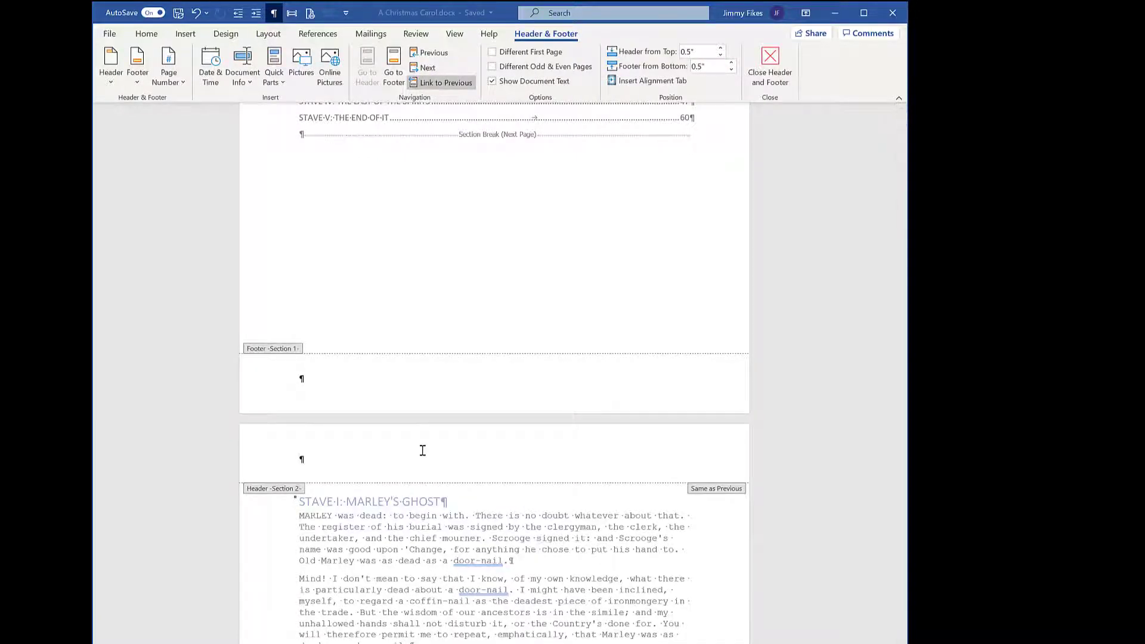
pyautogui.scroll(2, 410, 326)
pyautogui.scroll(6, 410, 326)
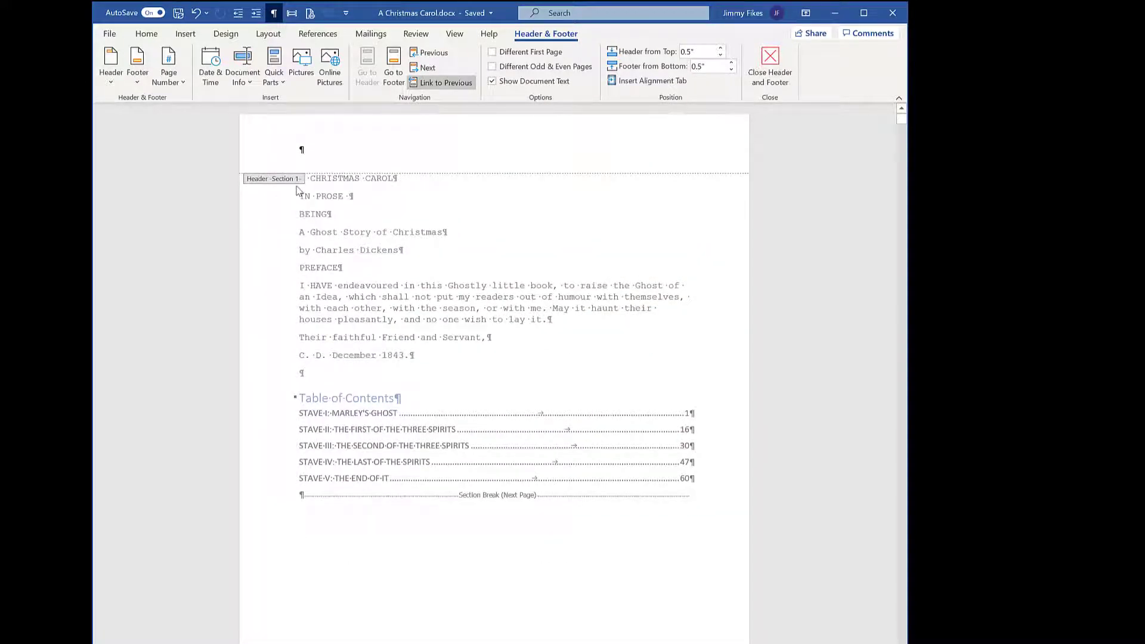
pyautogui.scroll(-5, 305, 473)
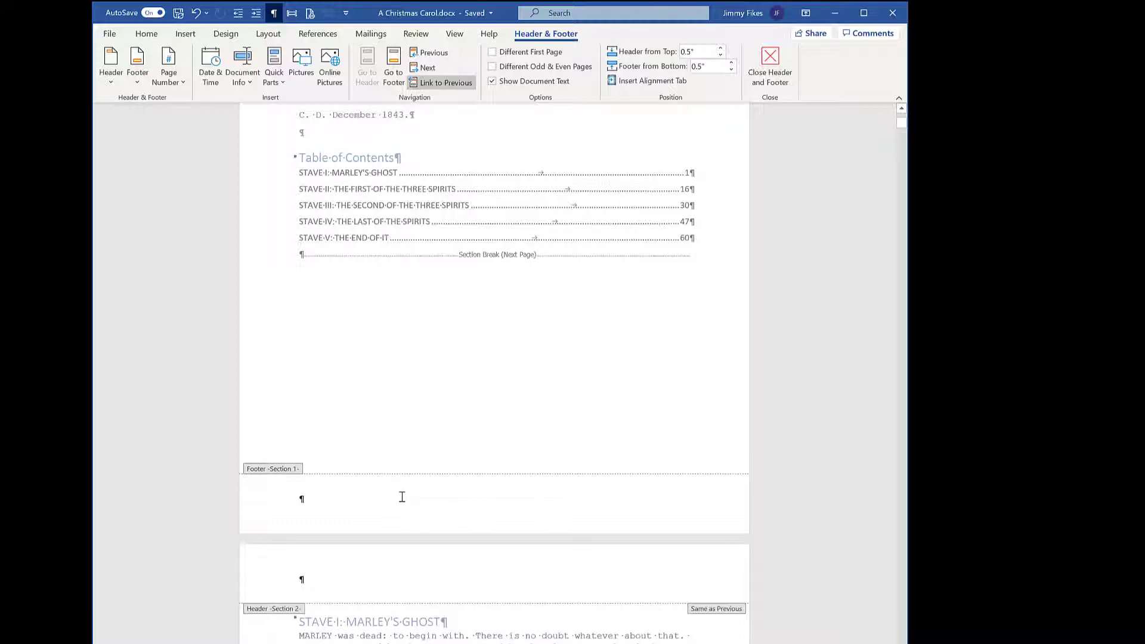
pyautogui.click(416, 405)
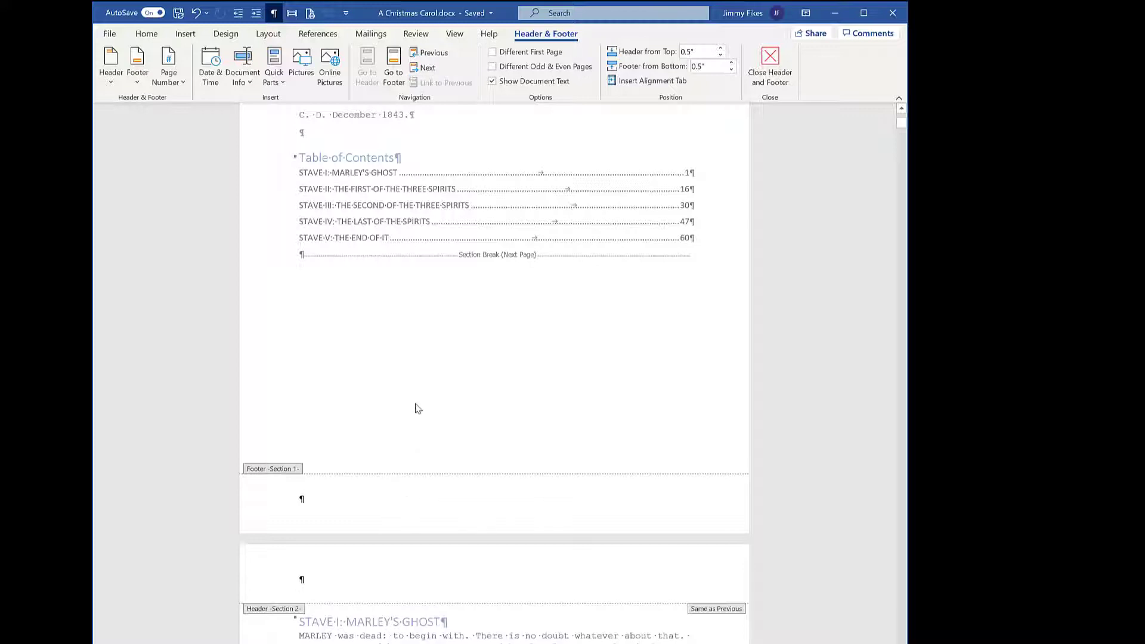
pyautogui.scroll(1, 416, 409)
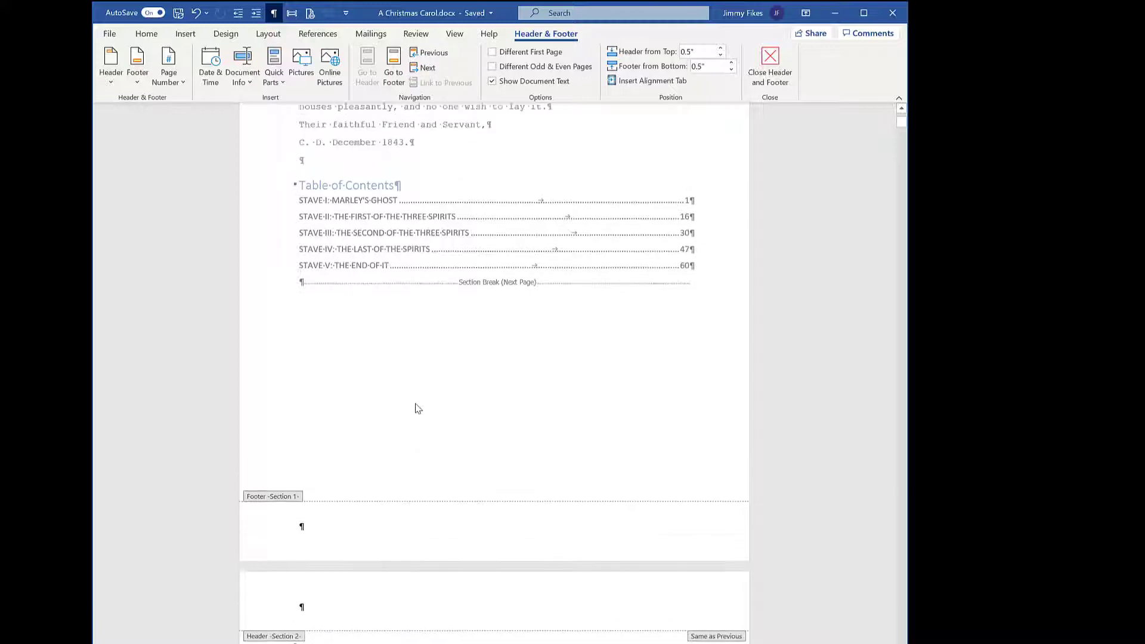
pyautogui.scroll(1, 416, 408)
pyautogui.scroll(4, 418, 408)
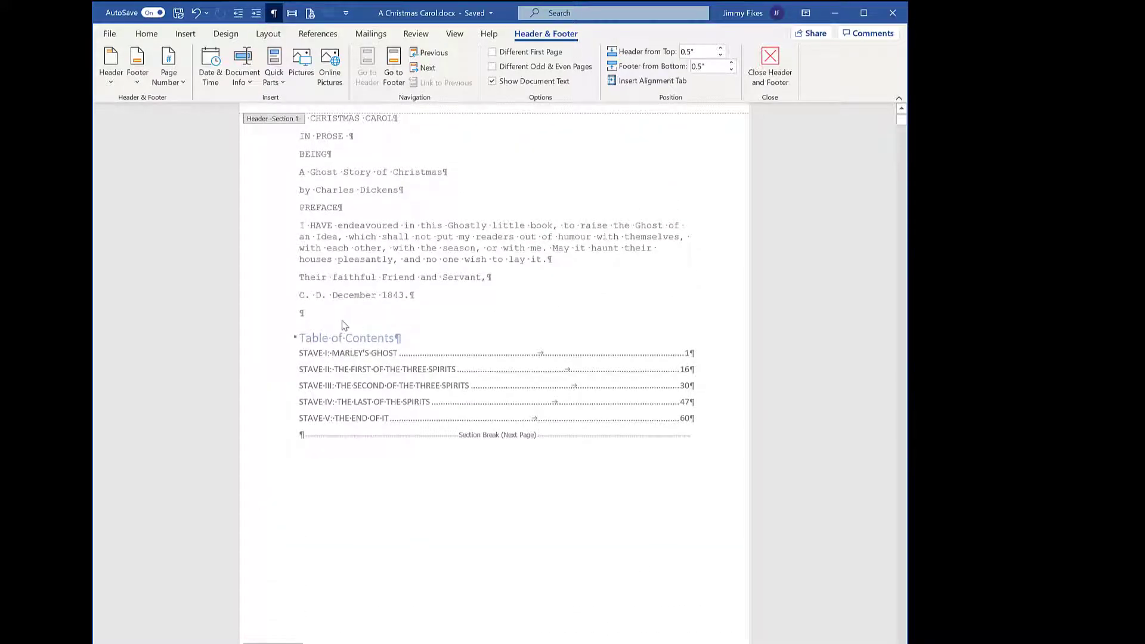
pyautogui.click(771, 66)
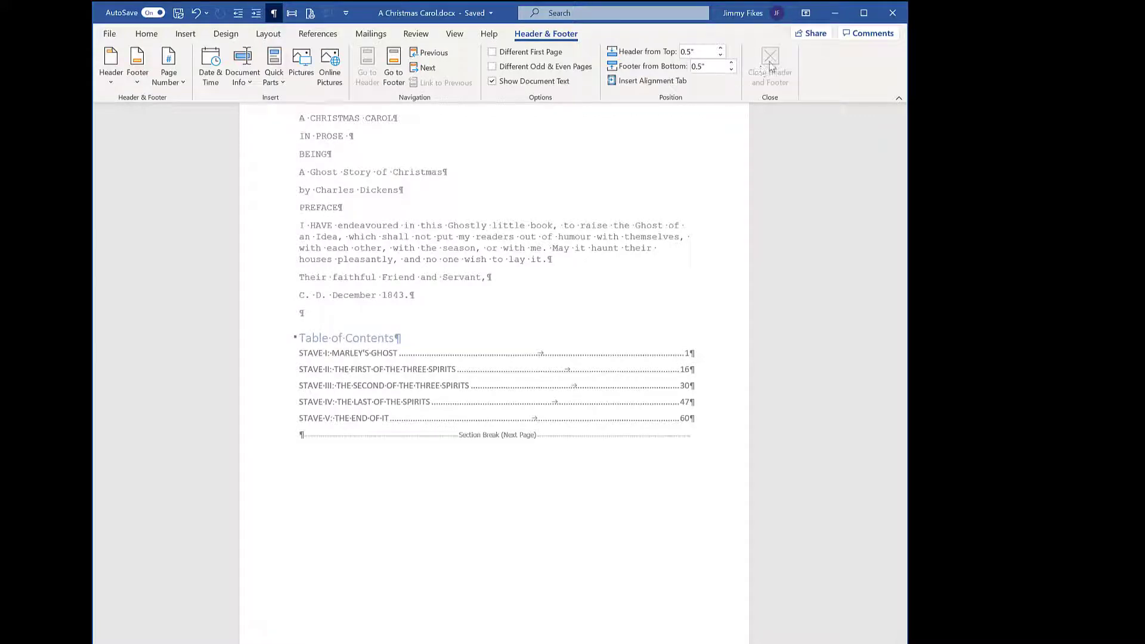
# Step: Insert a Next Page section break at the empty paragraph directly above the Table of Contents heading
pyautogui.scroll(-1, 380, 266)
pyautogui.click(302, 269)
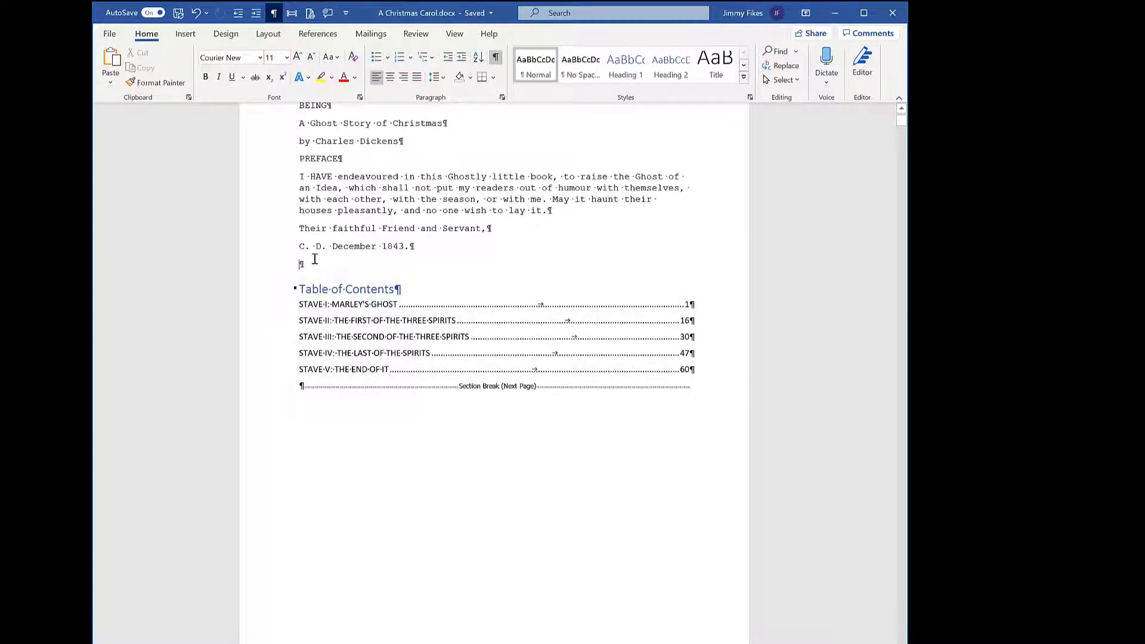
pyautogui.press('Down')
pyautogui.press('Up')
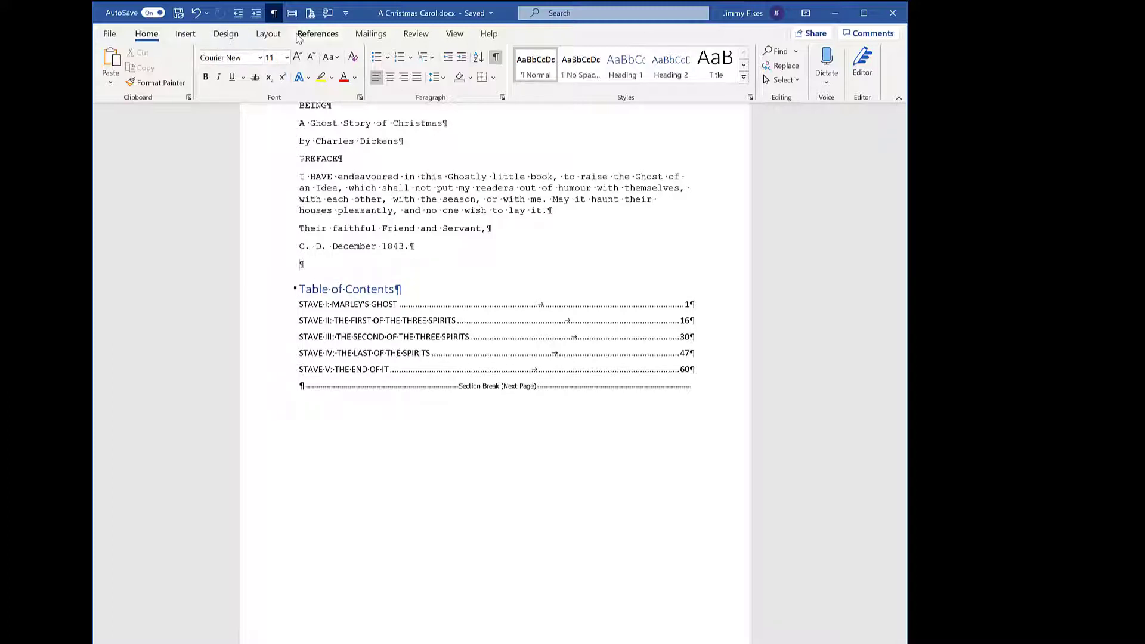
pyautogui.click(269, 34)
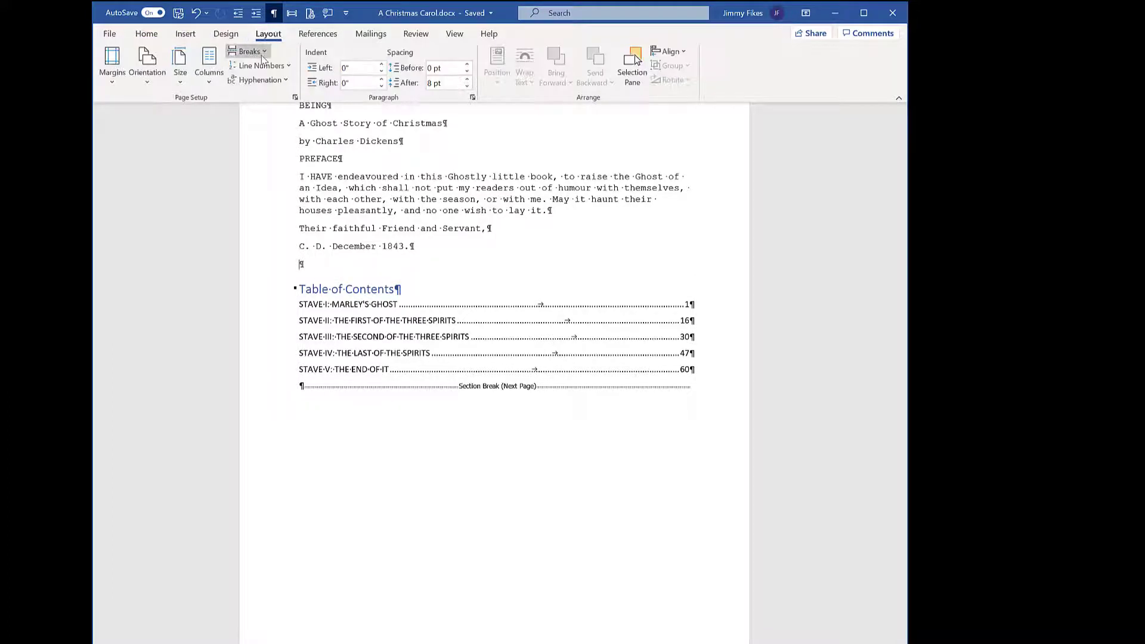
pyautogui.click(261, 53)
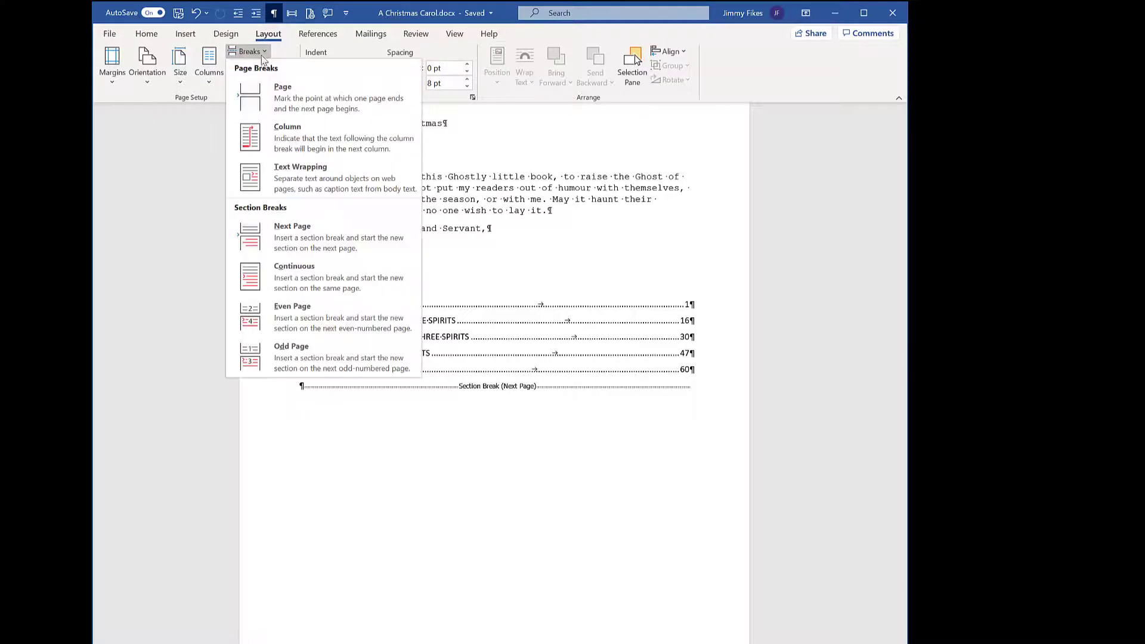
pyautogui.click(300, 231)
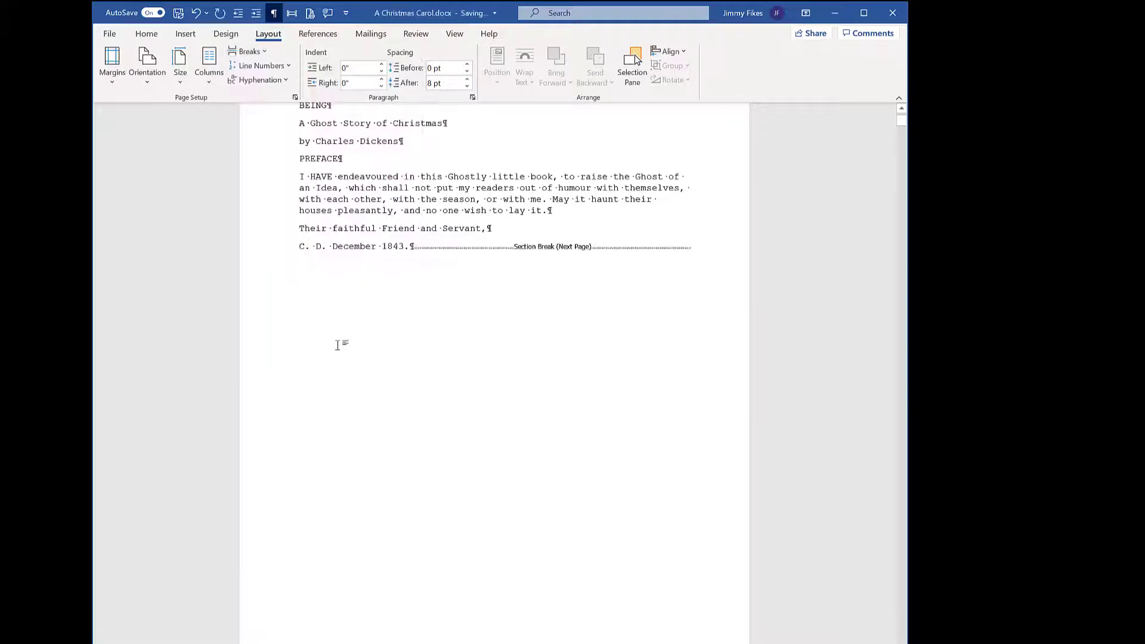
# Step: Examine the break after the preface and the header and footer section labels from the first page to Stave I, then leave header editing
pyautogui.scroll(-2, 384, 287)
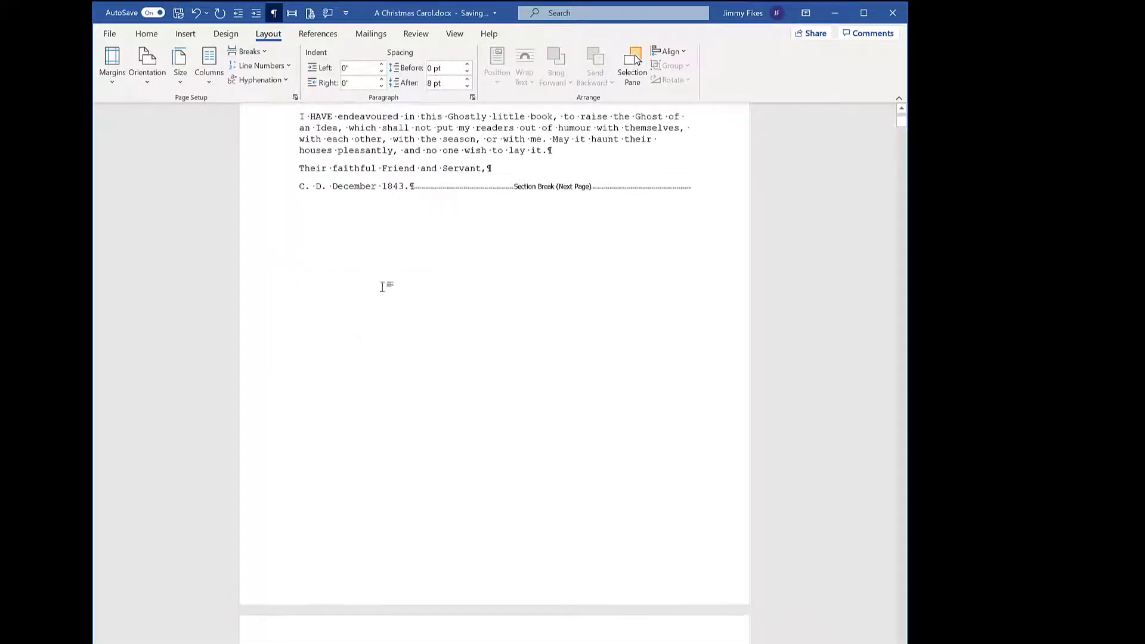
pyautogui.click(423, 186)
pyautogui.scroll(-8, 470, 316)
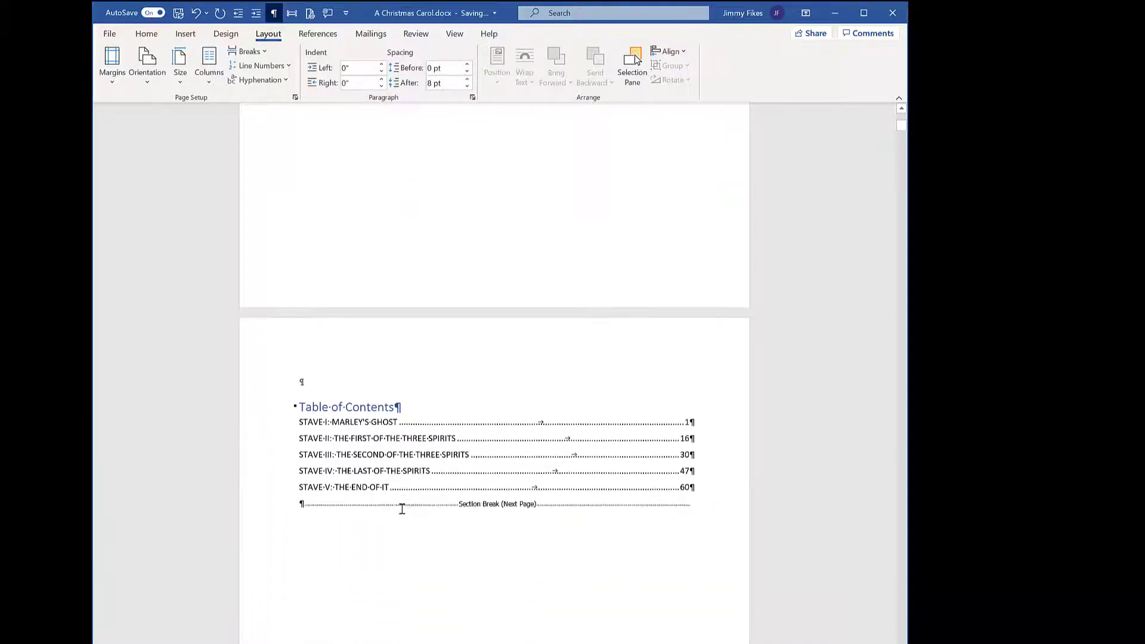
pyautogui.scroll(-3, 401, 498)
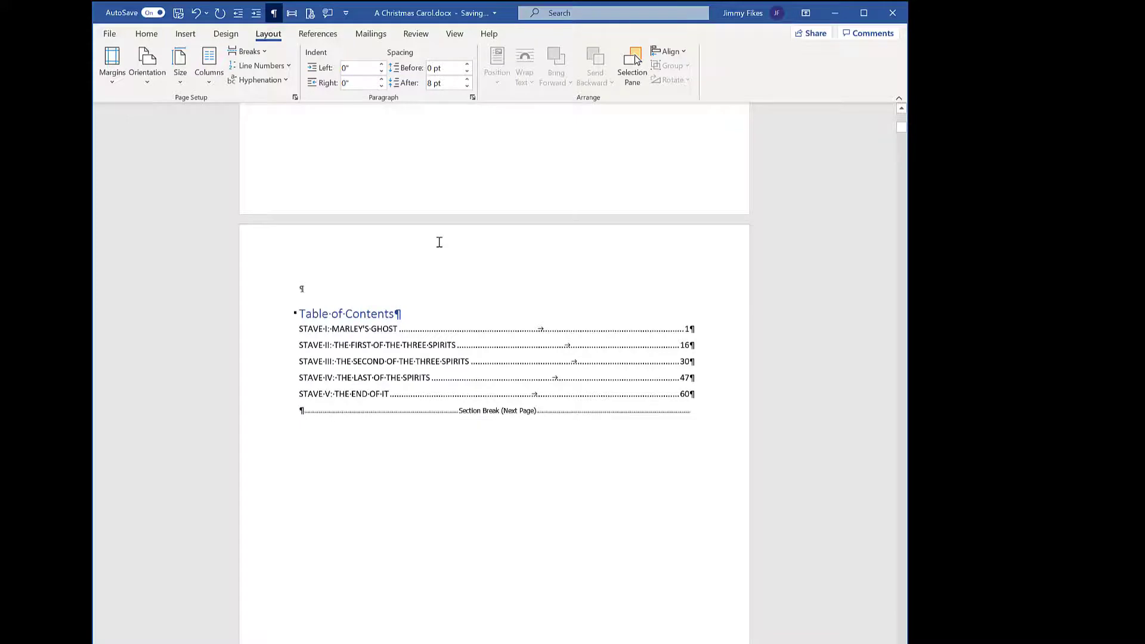
pyautogui.doubleClick(439, 242)
pyautogui.scroll(5, 356, 274)
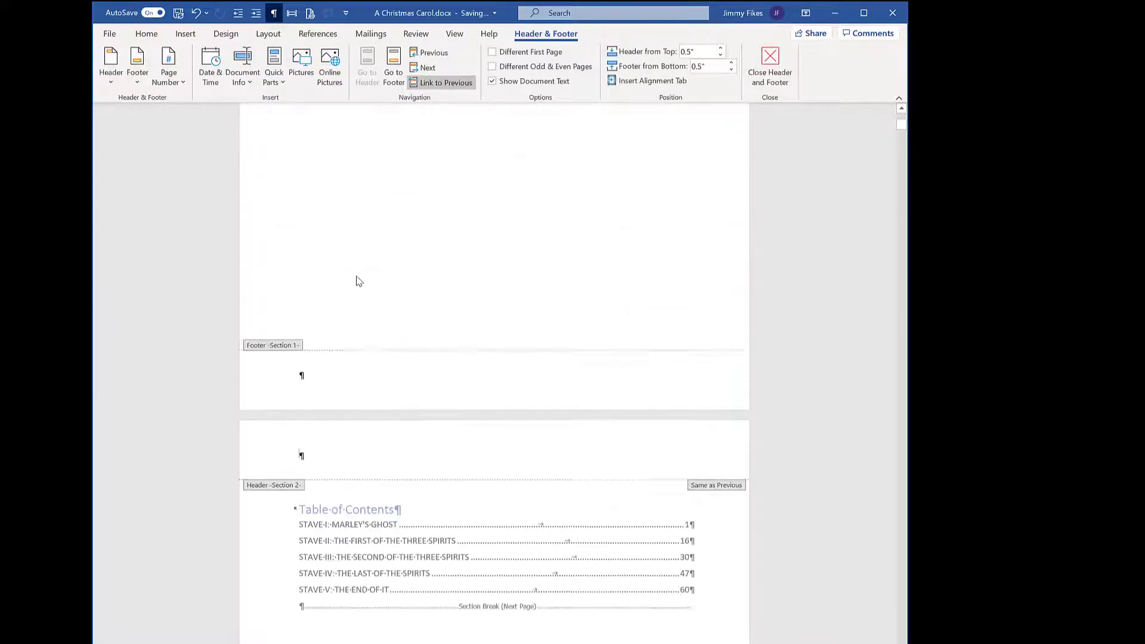
pyautogui.scroll(5, 358, 281)
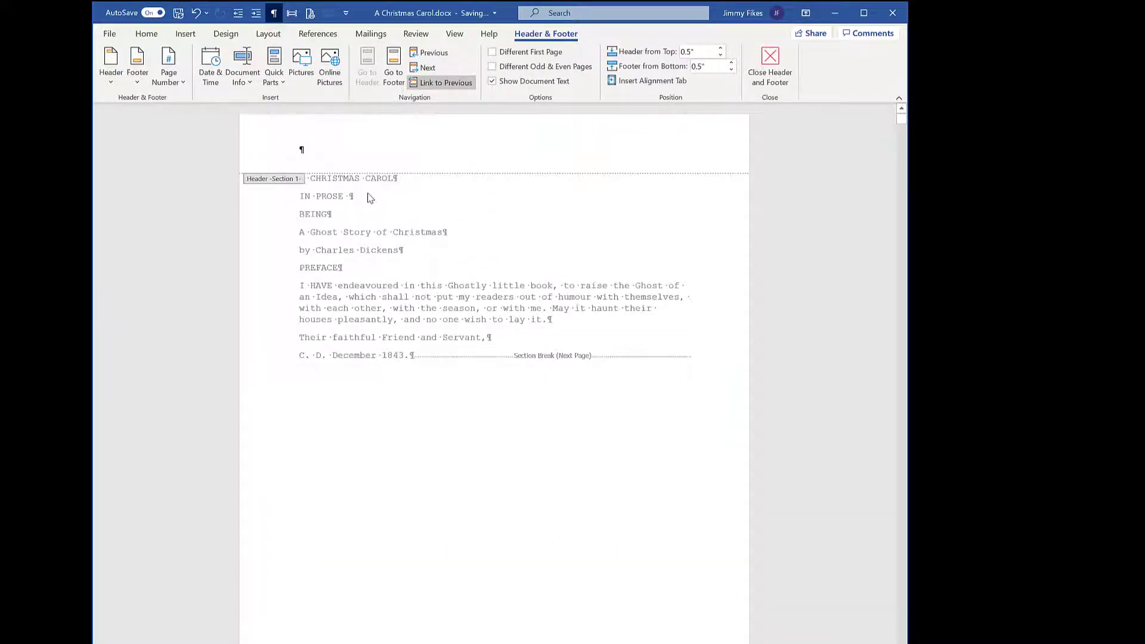
pyautogui.scroll(-1, 369, 199)
pyautogui.scroll(-3, 368, 206)
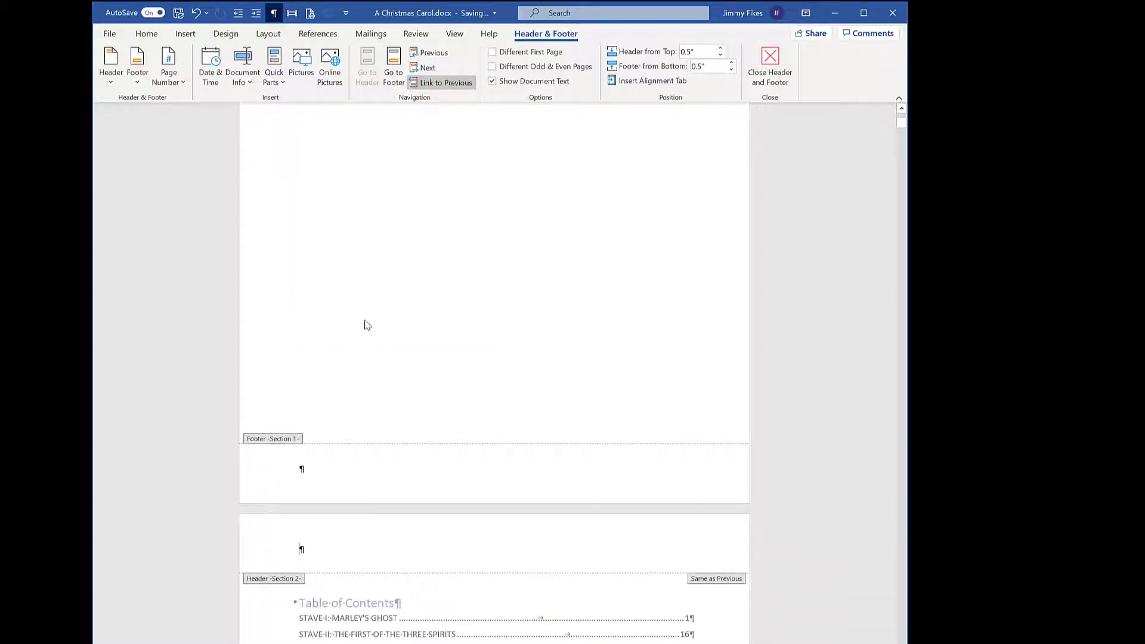
pyautogui.scroll(-5, 373, 272)
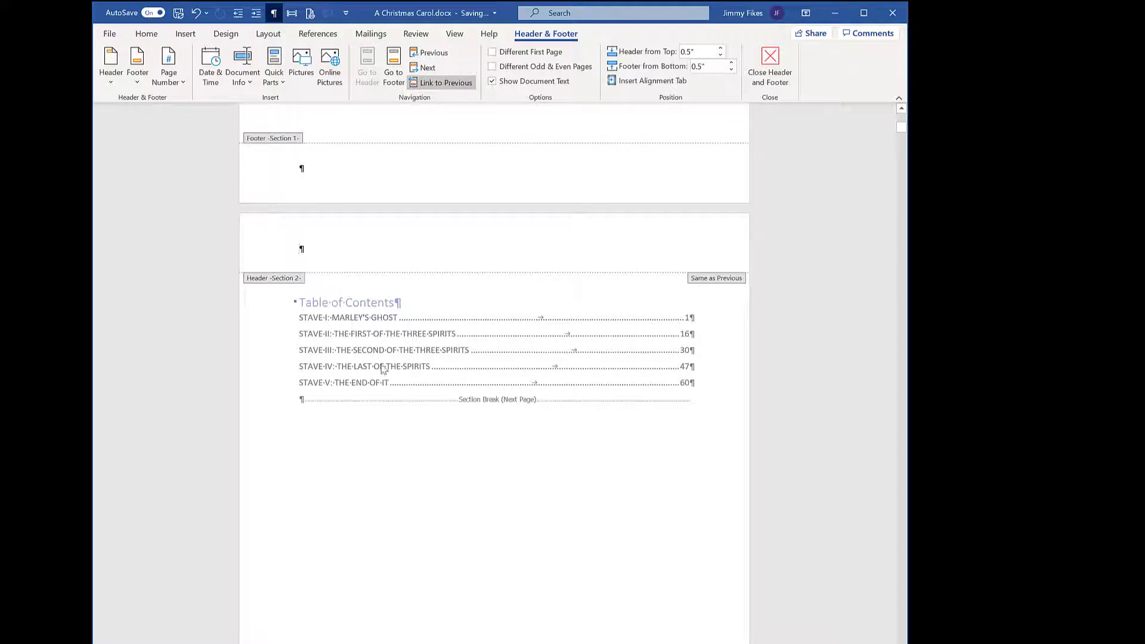
pyautogui.scroll(-2, 385, 370)
pyautogui.scroll(-3, 386, 371)
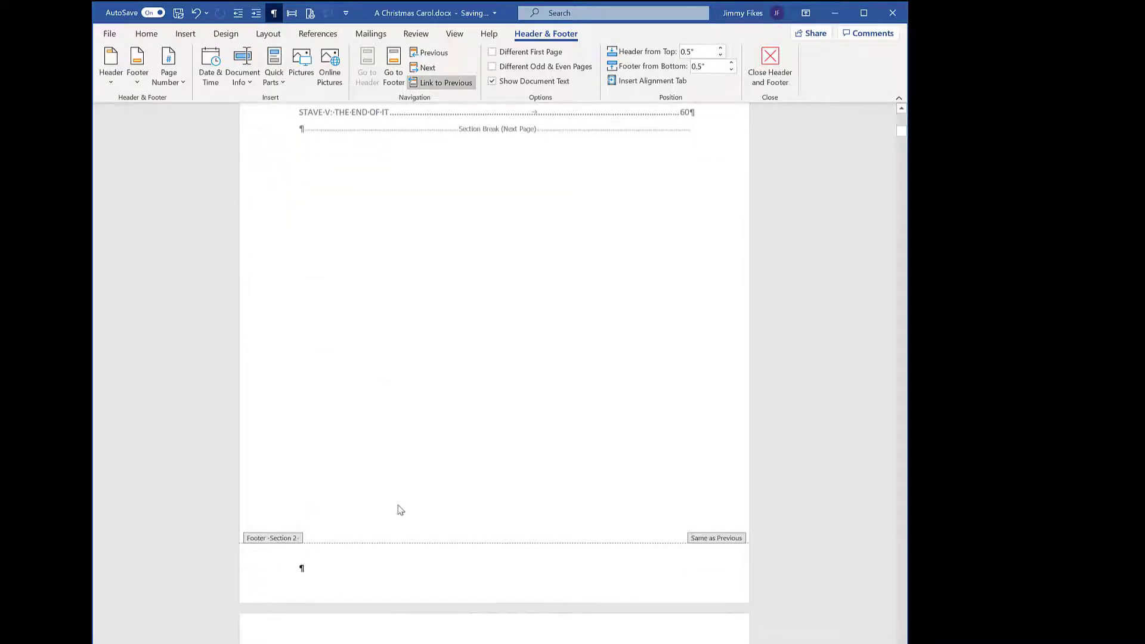
pyautogui.scroll(-4, 401, 510)
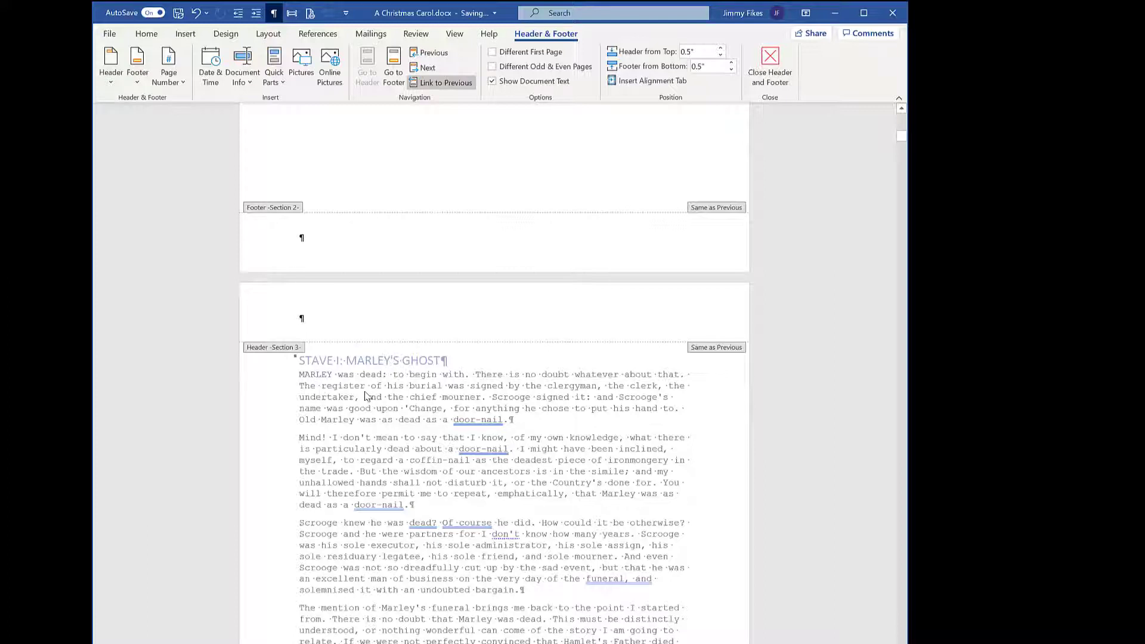
pyautogui.click(770, 60)
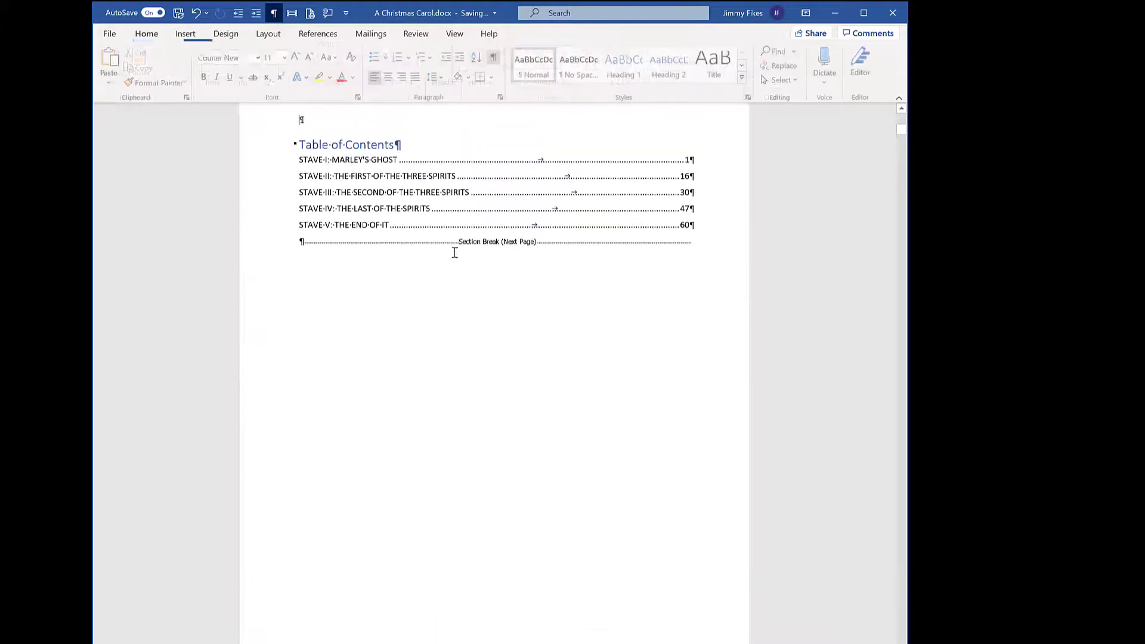
# Step: Insert a Next Page section break directly before the PREFACE heading on the first page
pyautogui.scroll(10, 430, 266)
pyautogui.scroll(5, 429, 268)
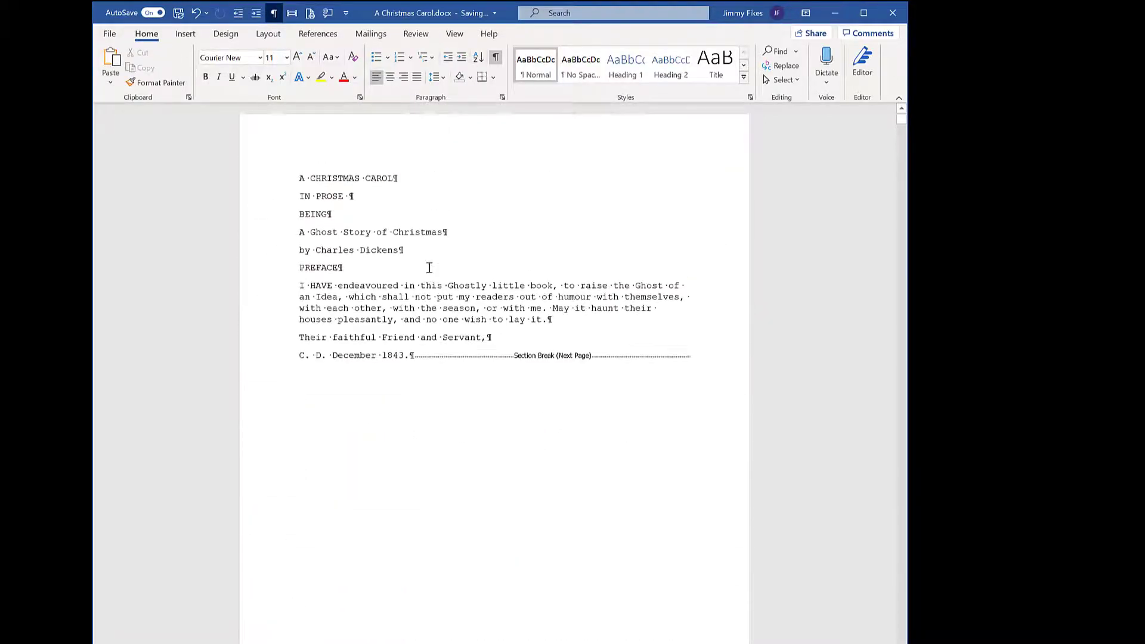
pyautogui.click(300, 268)
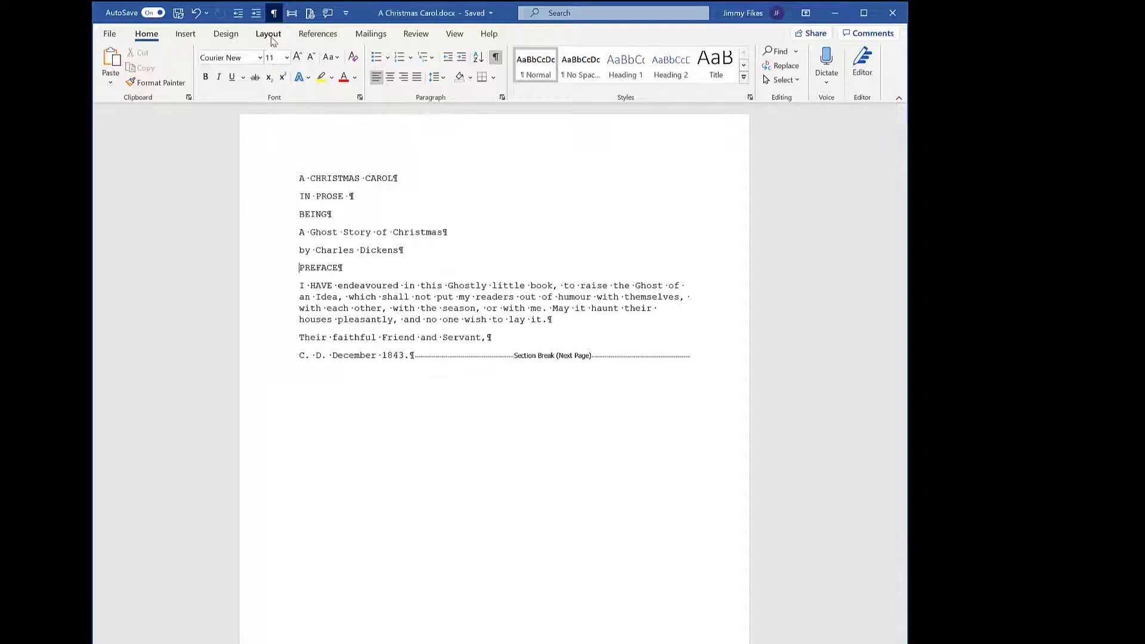
pyautogui.click(270, 34)
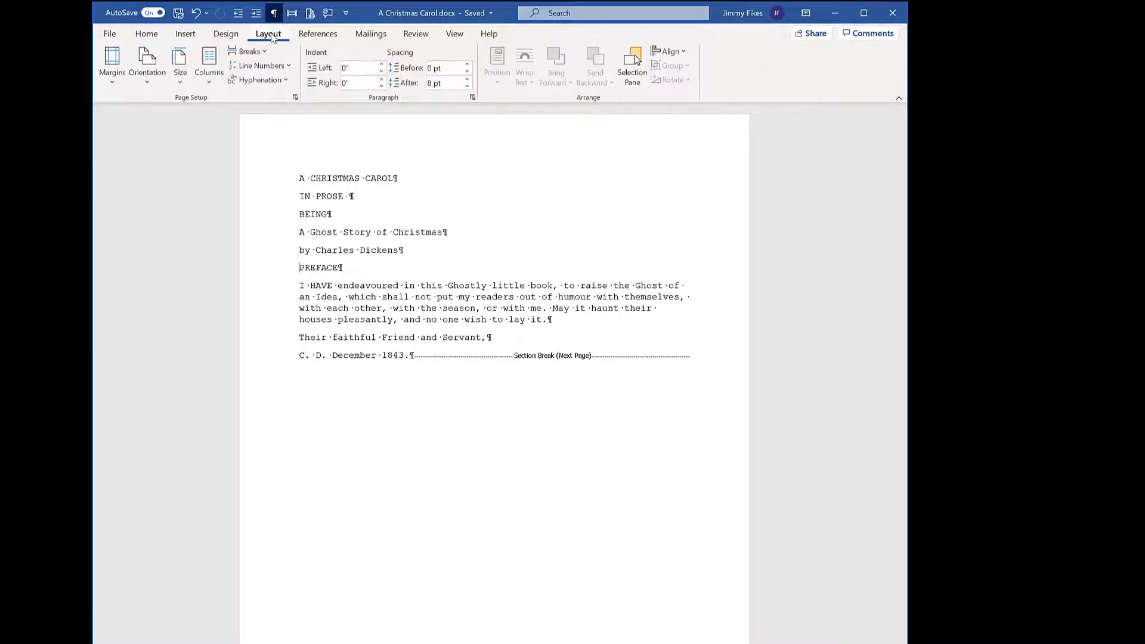
pyautogui.click(247, 51)
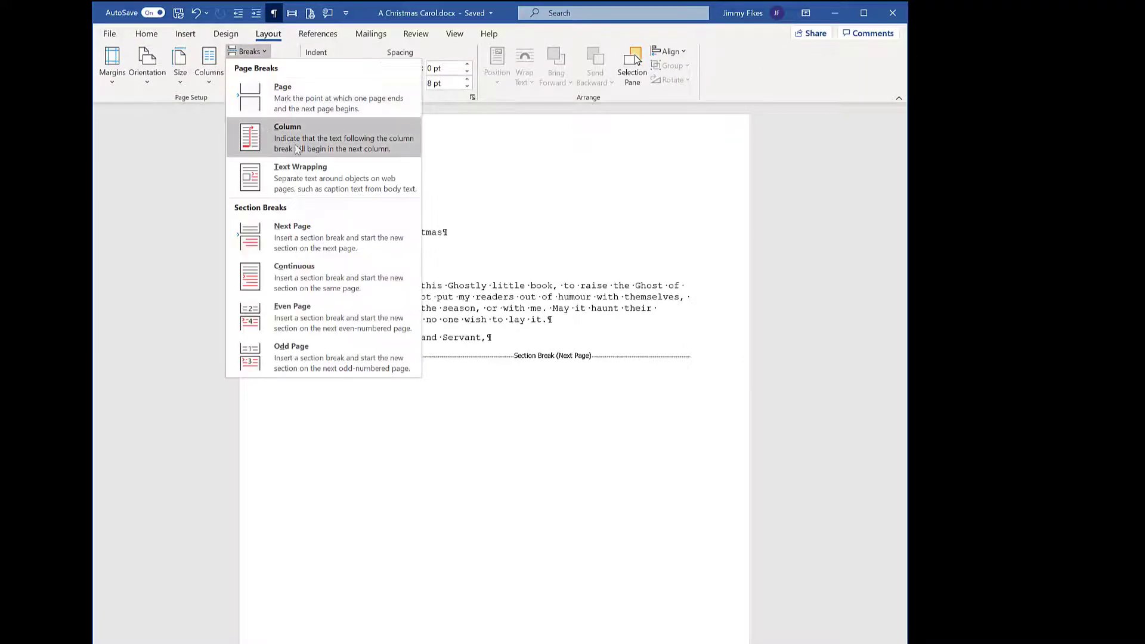
pyautogui.click(299, 234)
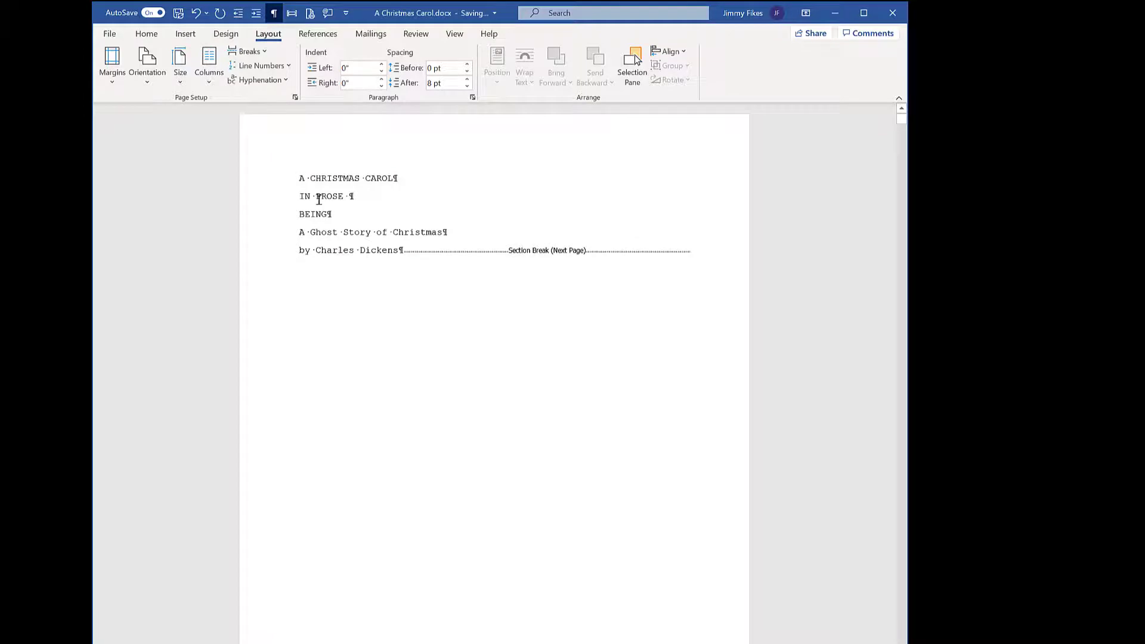
# Step: Examine the separated title and preface pages and the header and footer section labels through Stave I, then leave header editing
pyautogui.moveTo(300, 178); pyautogui.dragTo(422, 291)
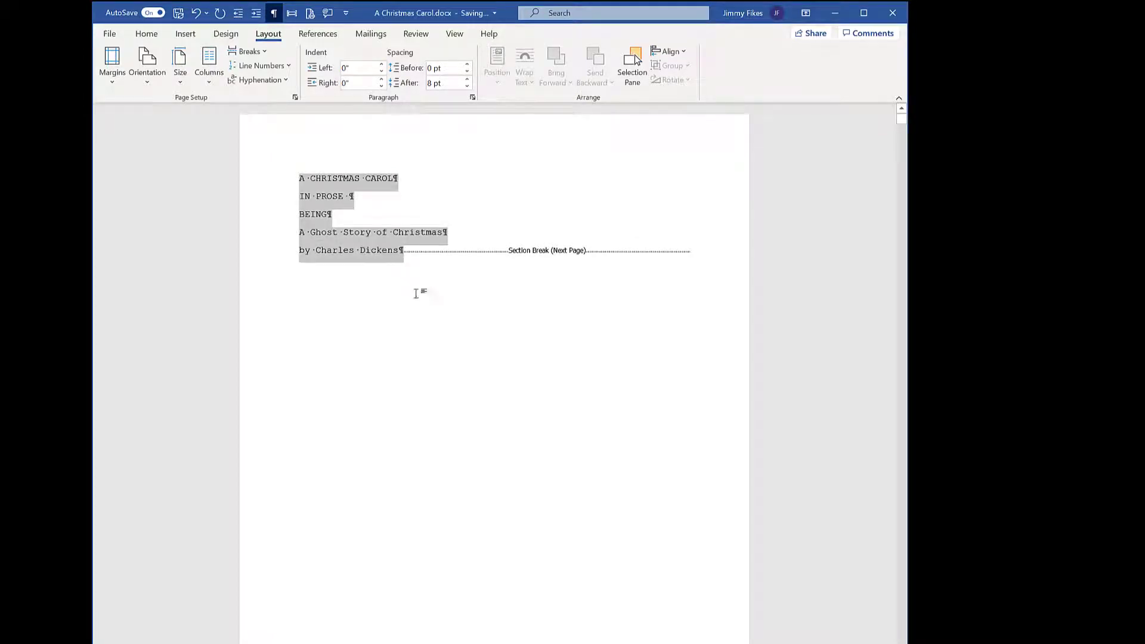
pyautogui.click(455, 307)
pyautogui.scroll(-8, 460, 308)
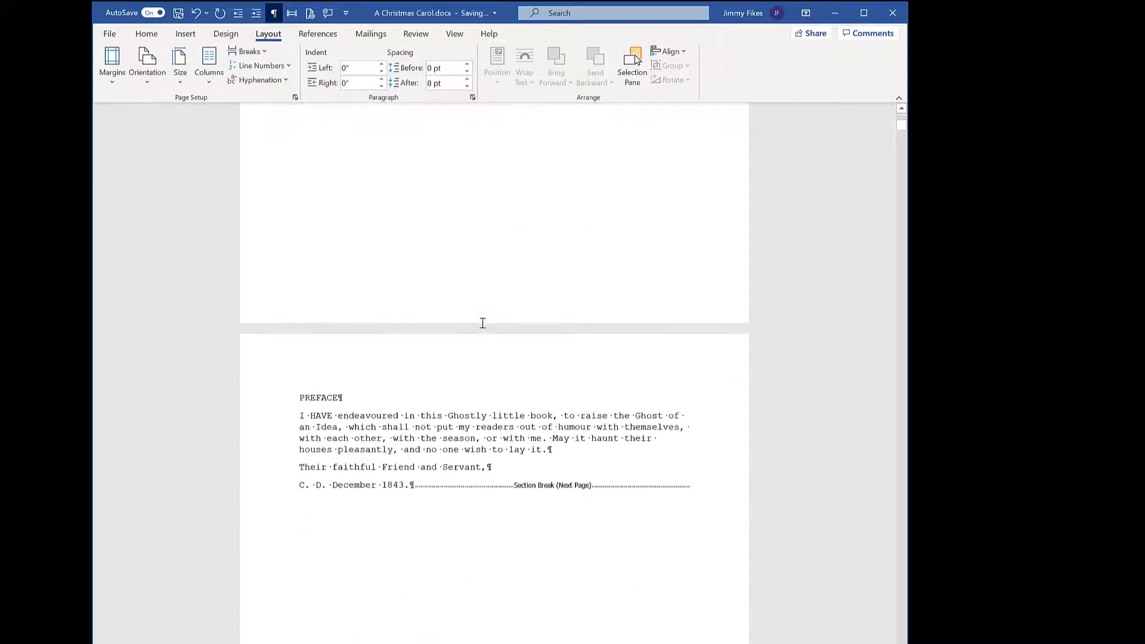
pyautogui.scroll(-1, 482, 323)
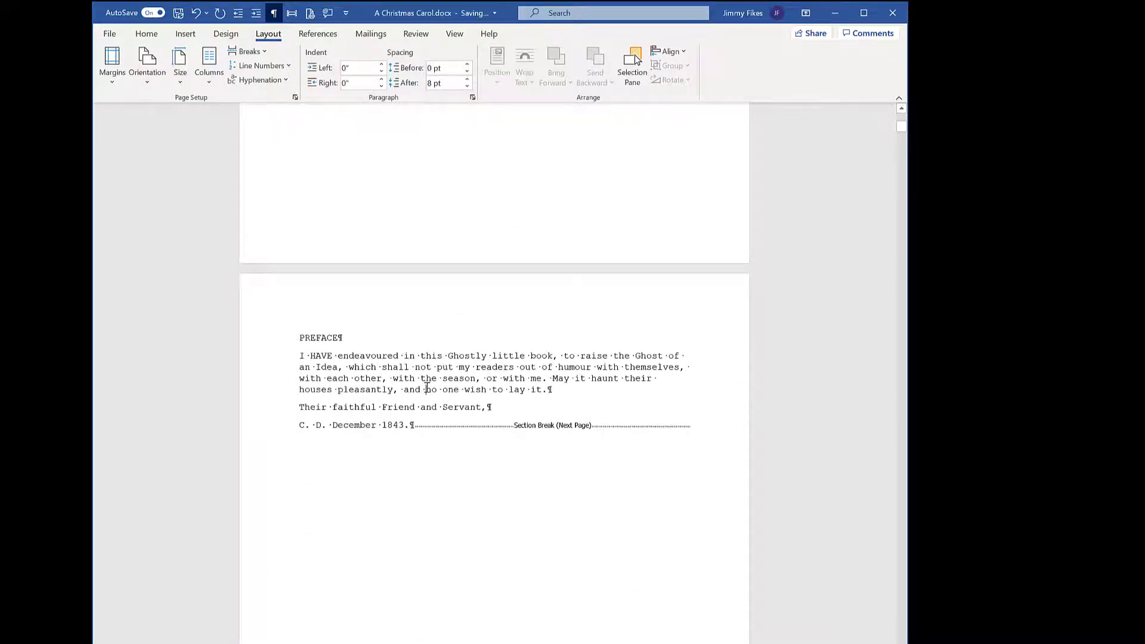
pyautogui.click(426, 389)
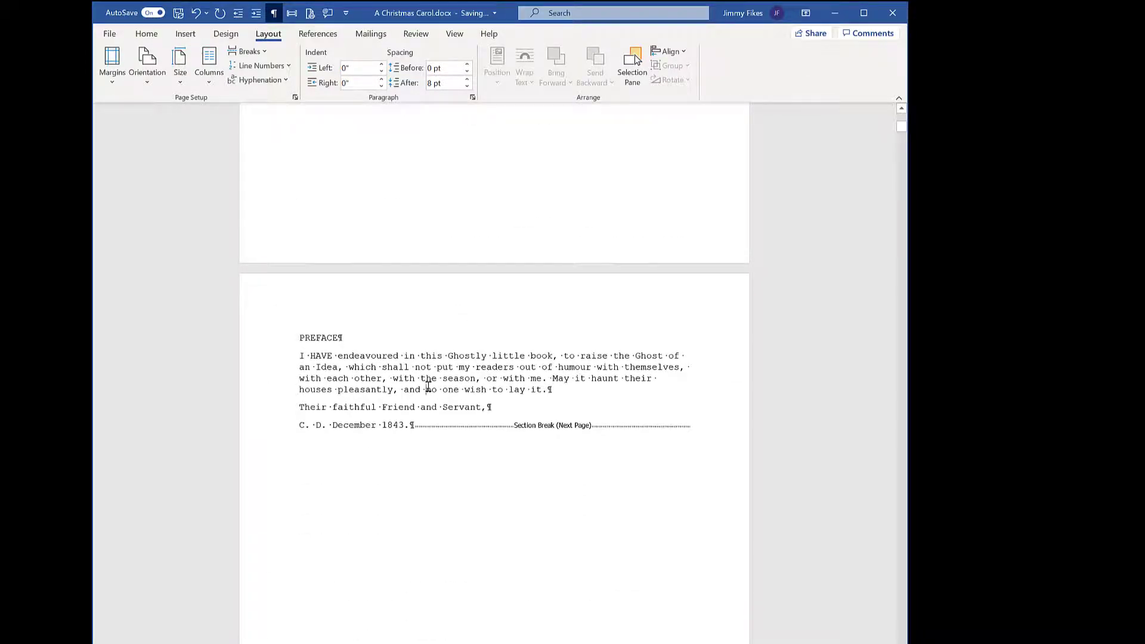
pyautogui.doubleClick(456, 299)
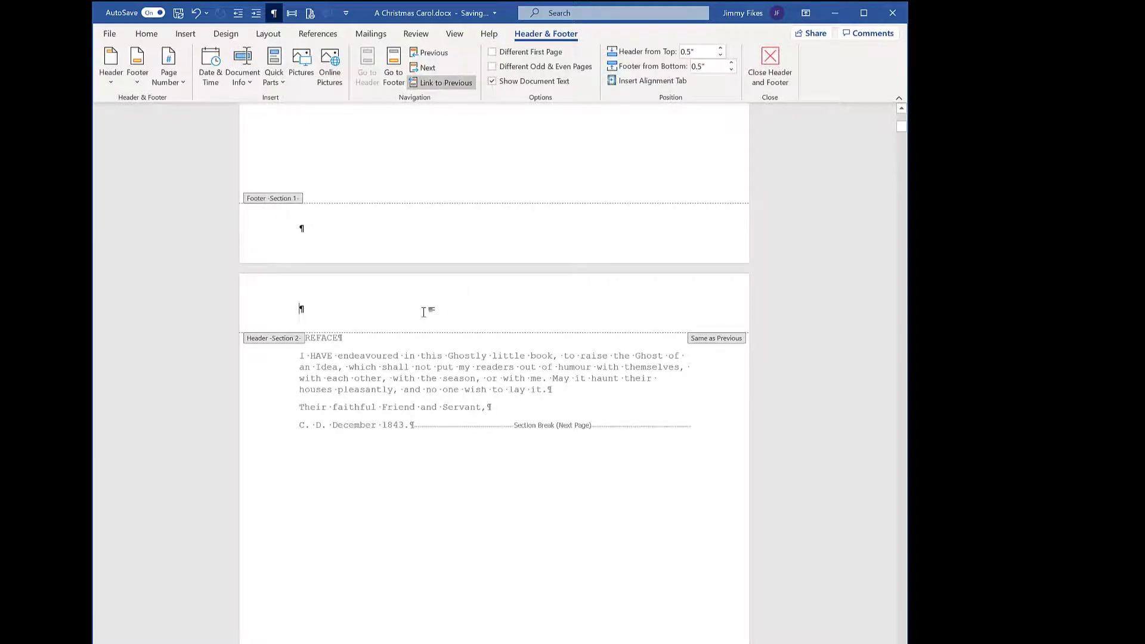
pyautogui.scroll(8, 424, 314)
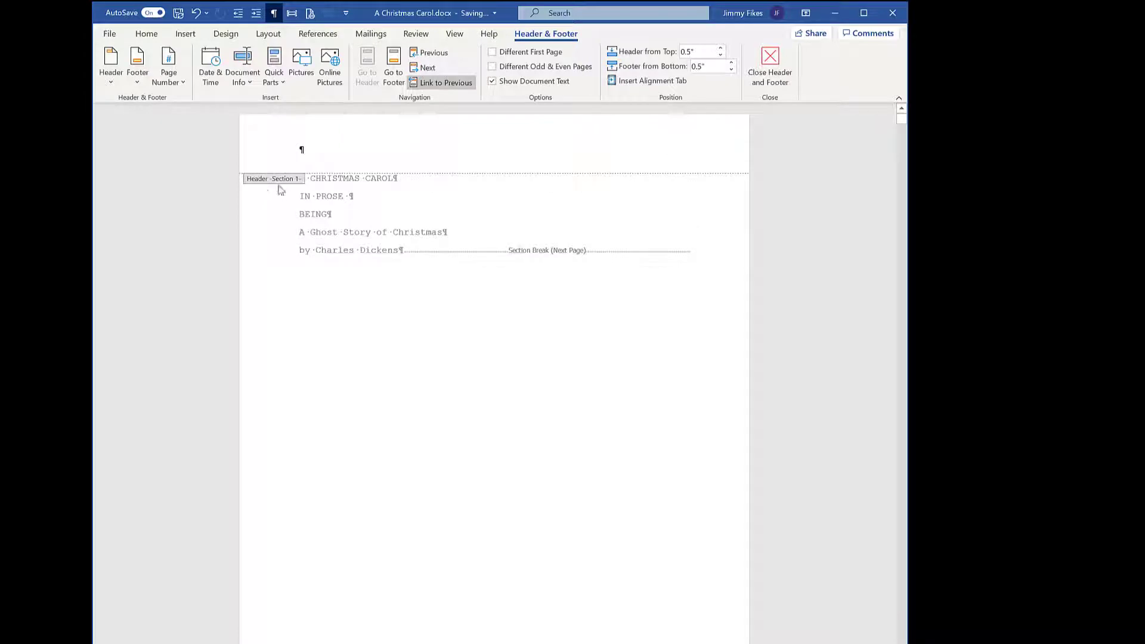
pyautogui.scroll(-5, 384, 265)
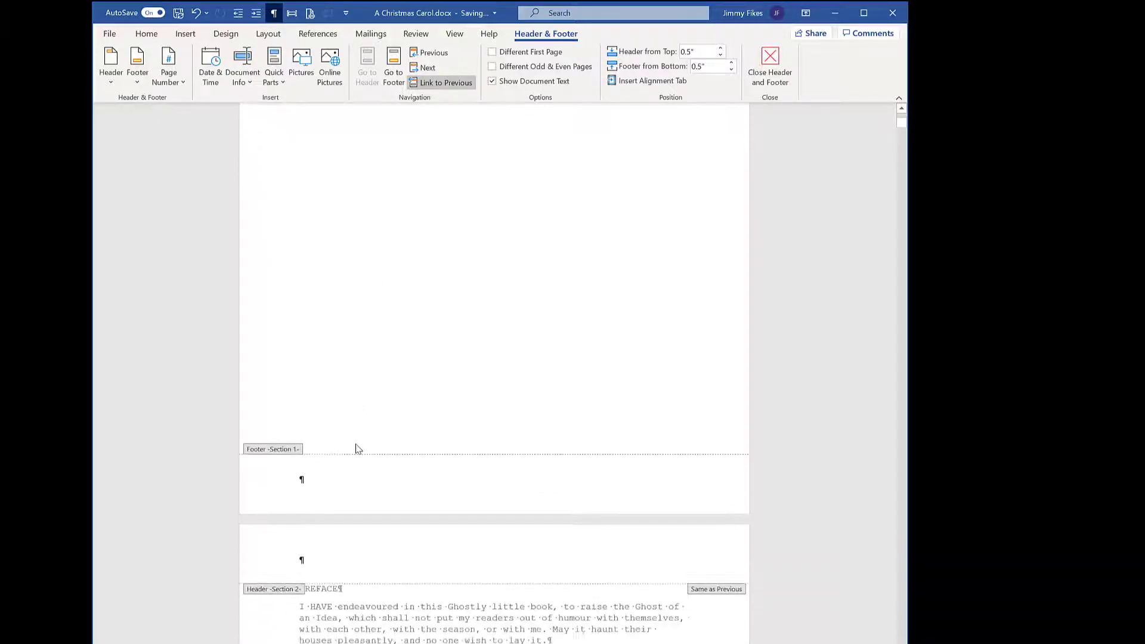
pyautogui.scroll(-3, 324, 434)
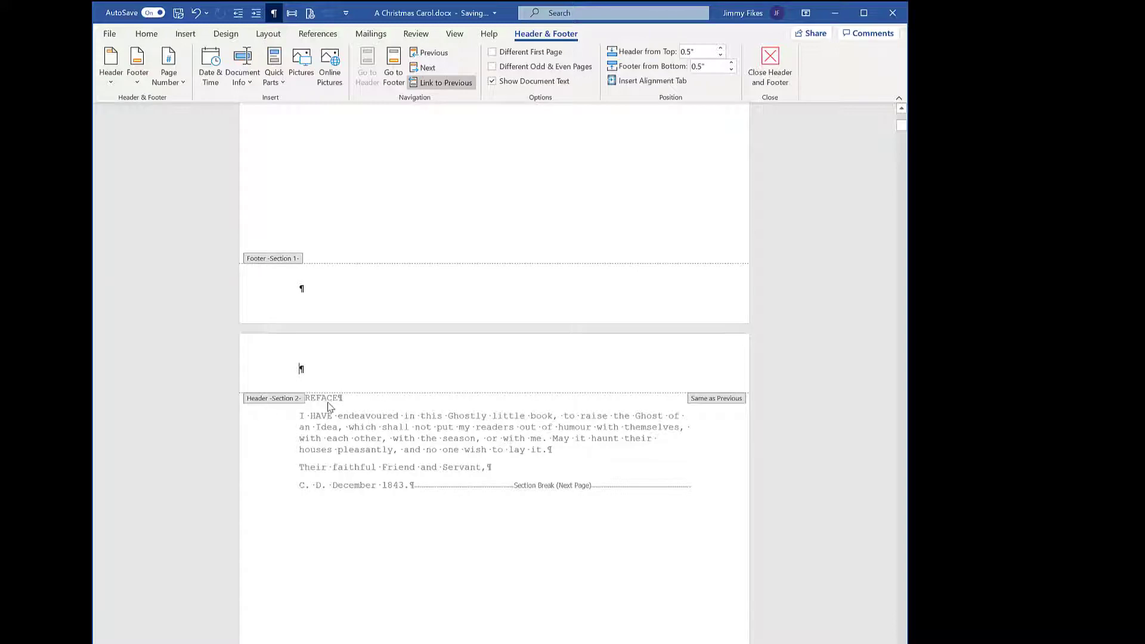
pyautogui.scroll(-8, 519, 447)
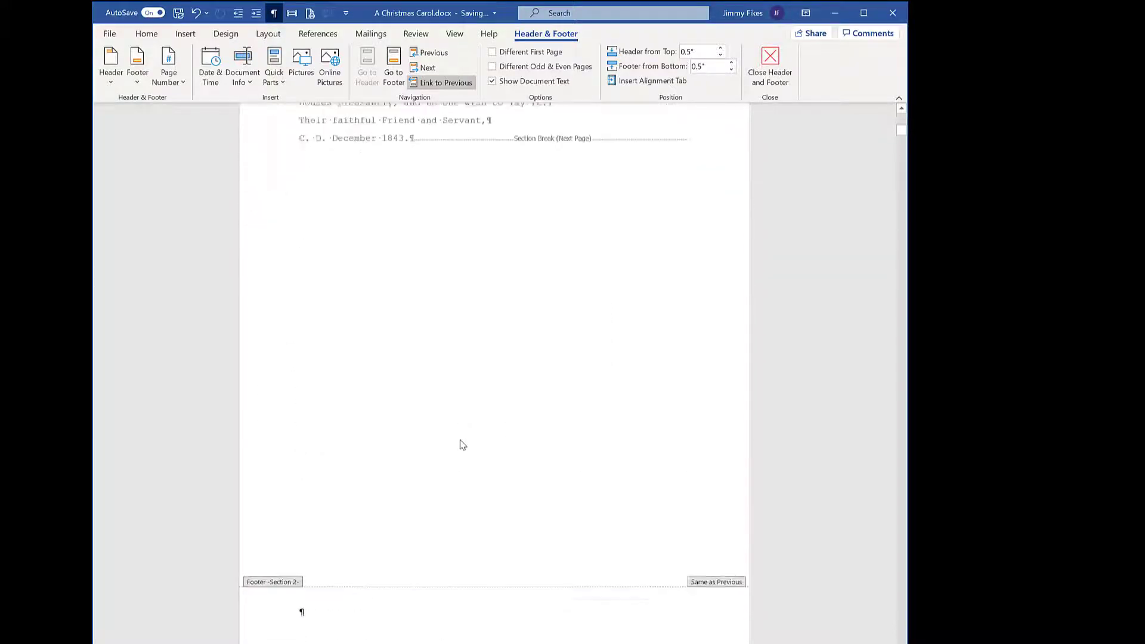
pyautogui.scroll(-5, 415, 449)
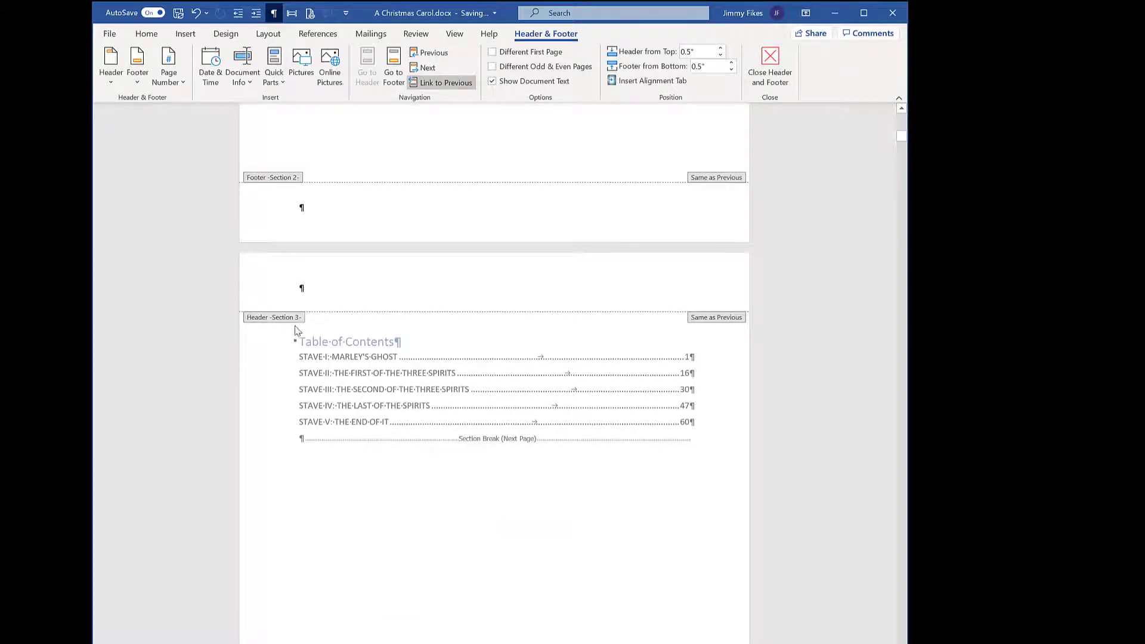
pyautogui.scroll(-8, 421, 334)
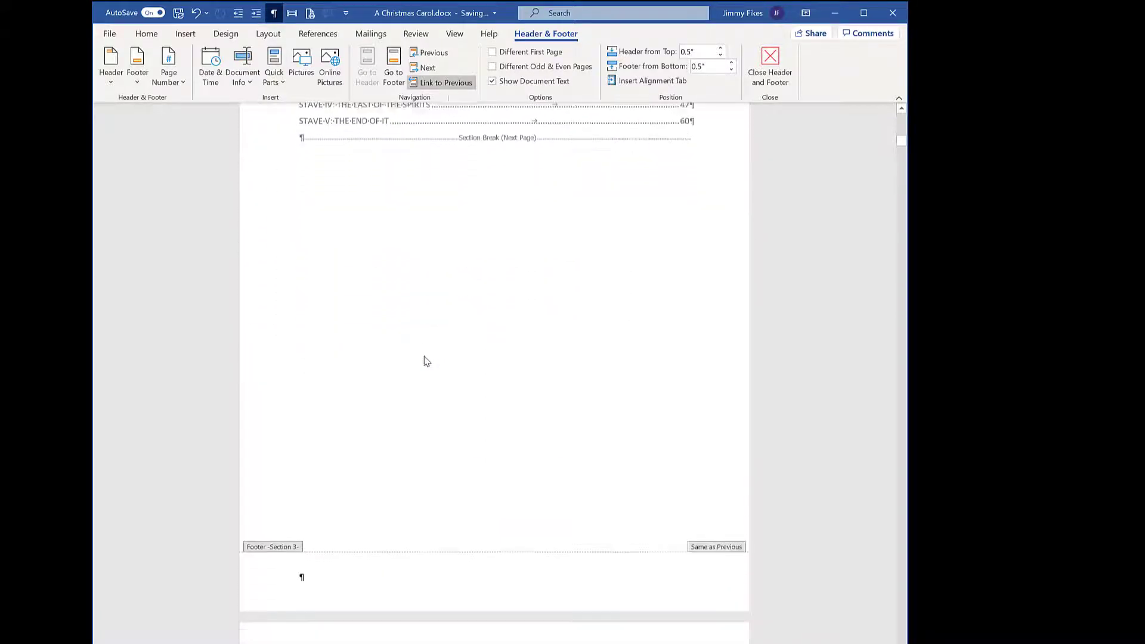
pyautogui.scroll(-2, 428, 368)
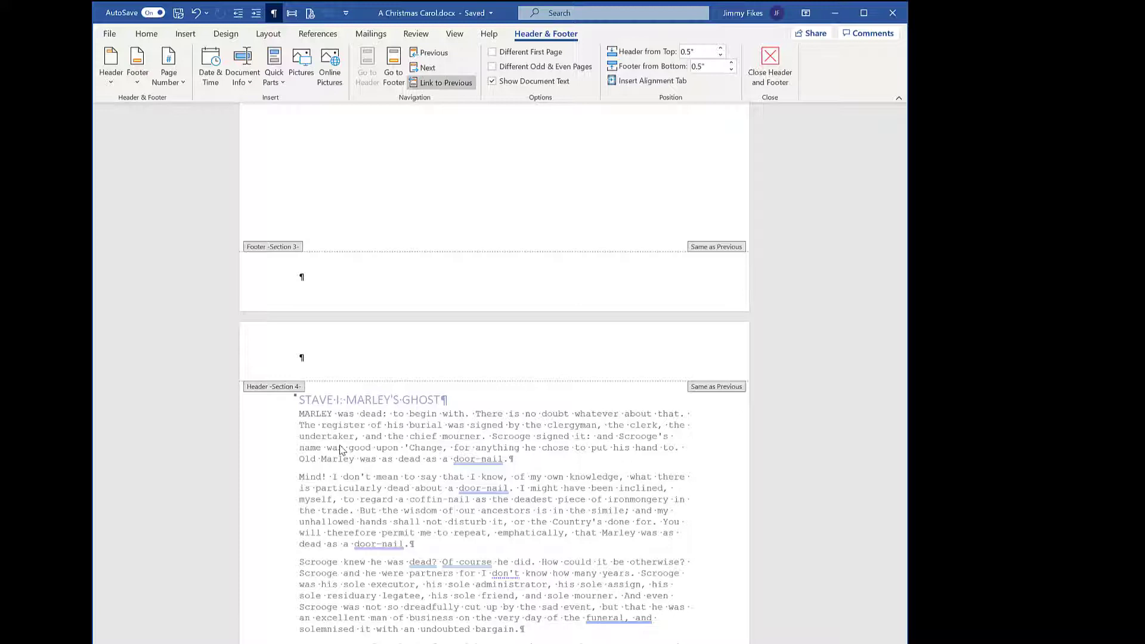
pyautogui.scroll(-1, 341, 449)
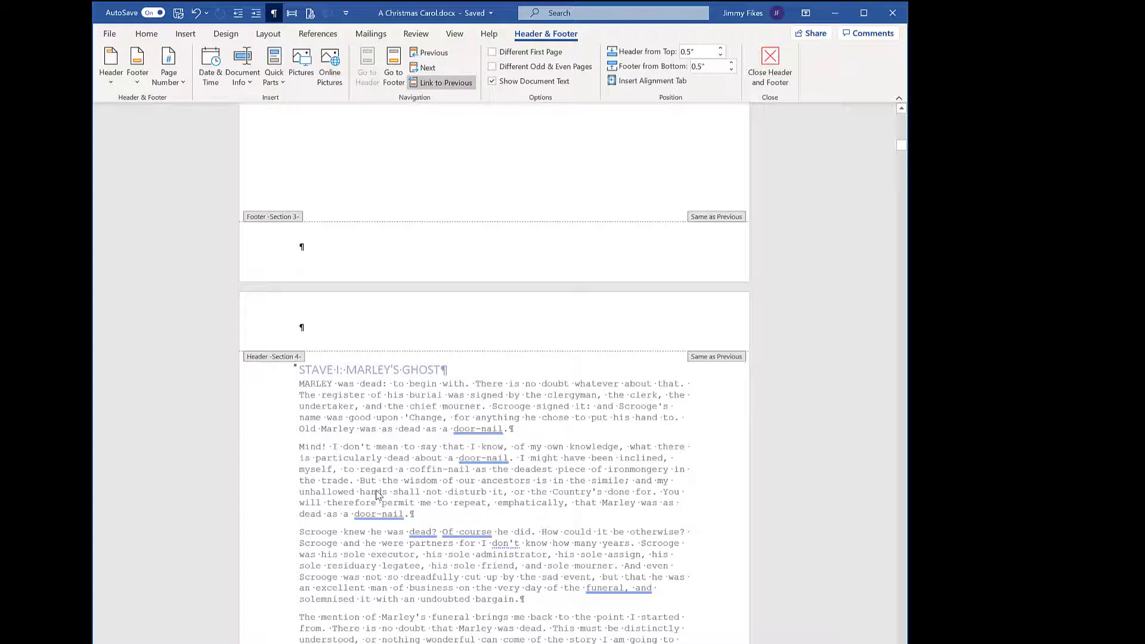
pyautogui.click(766, 69)
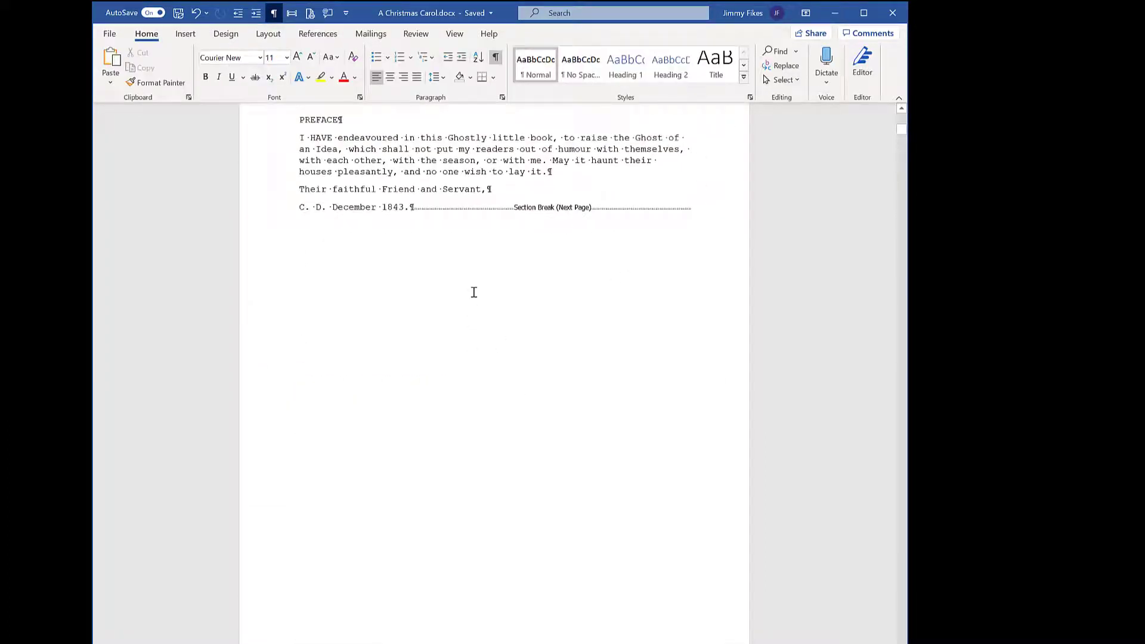
# Step: Go to the Stave2 bookmark and insert a Next Page section break directly before the STAVE II heading
pyautogui.hotkey('ctrl', 'g')
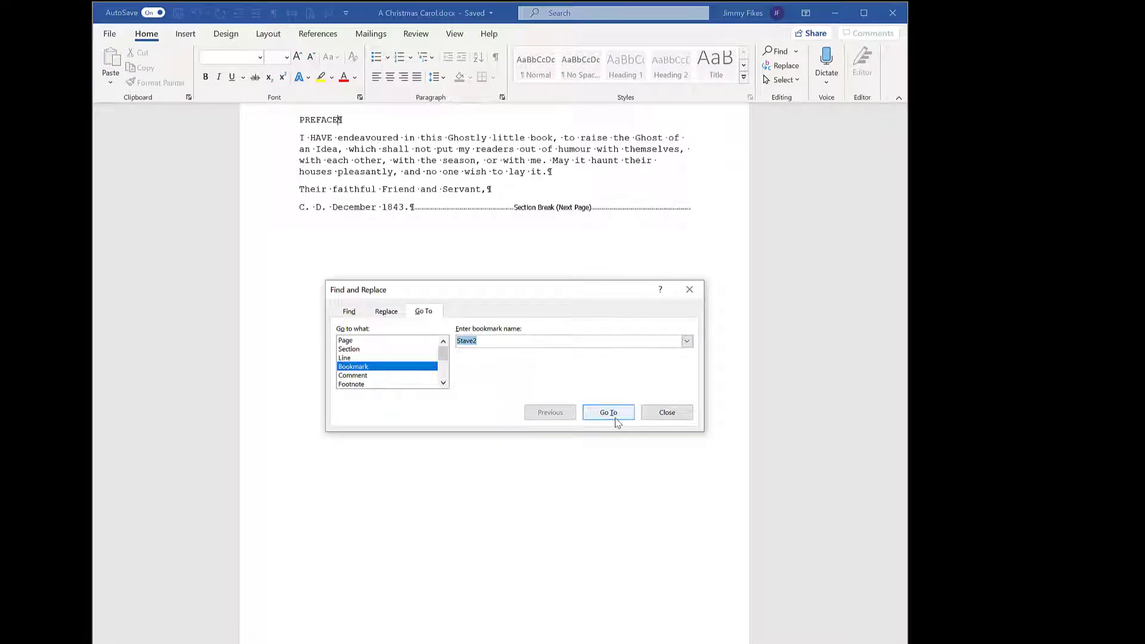
pyautogui.click(614, 418)
pyautogui.click(665, 416)
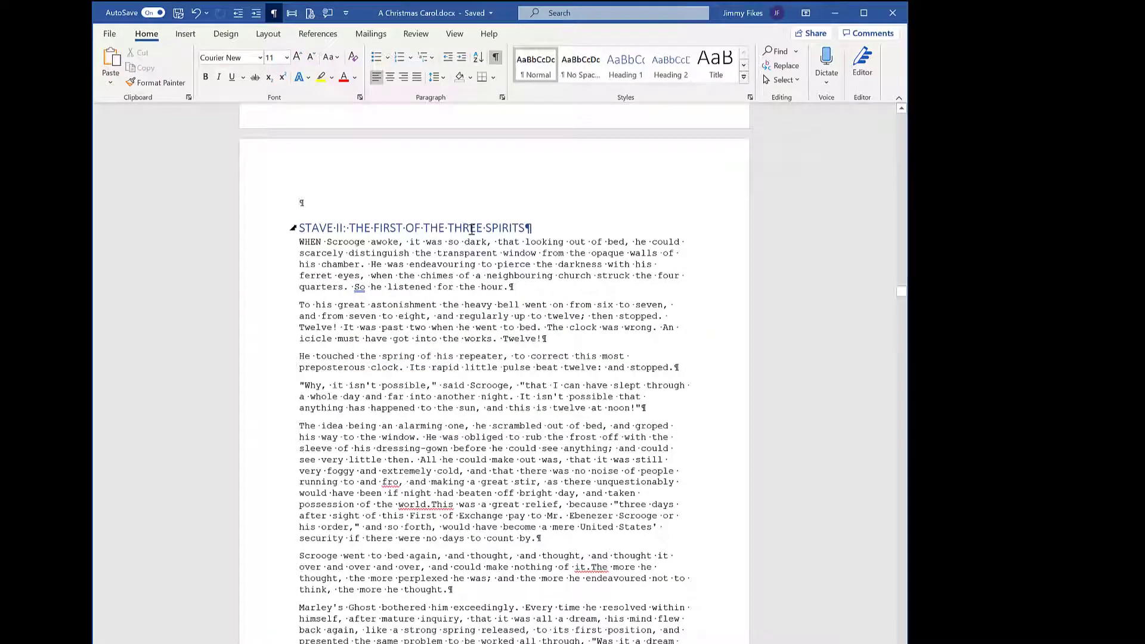
pyautogui.click(470, 228)
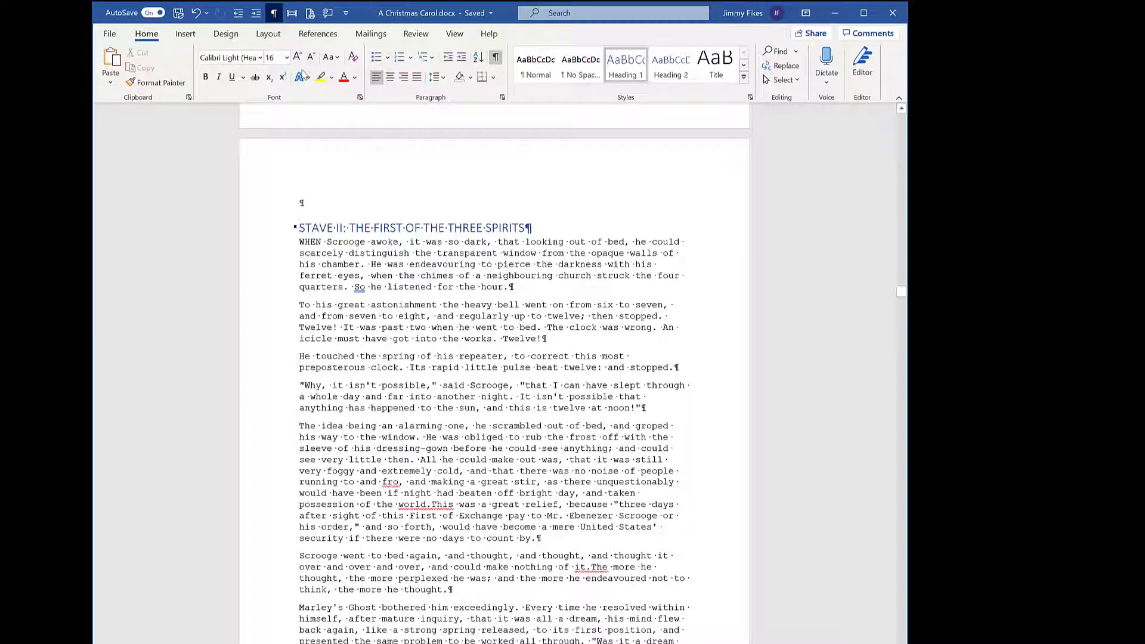
pyautogui.click(268, 35)
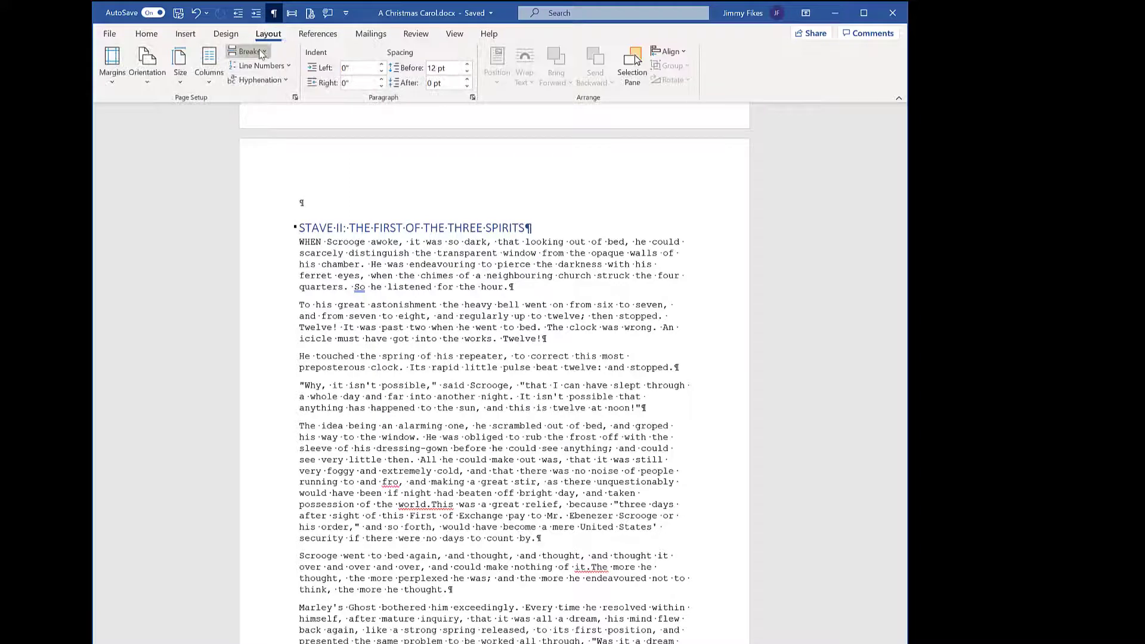
pyautogui.click(259, 50)
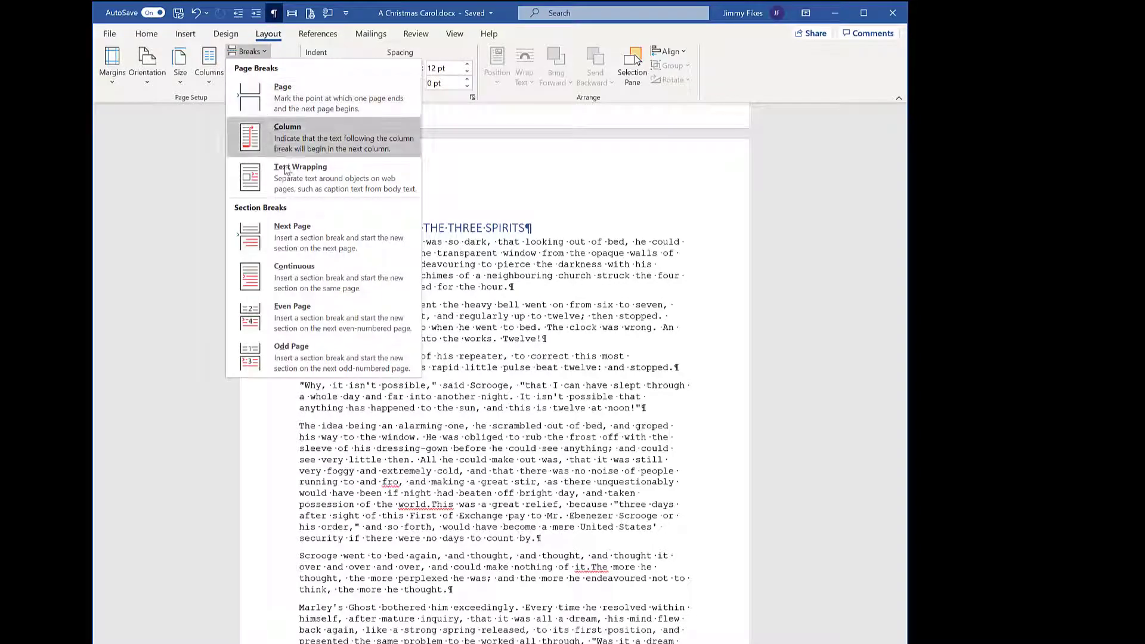
pyautogui.click(291, 235)
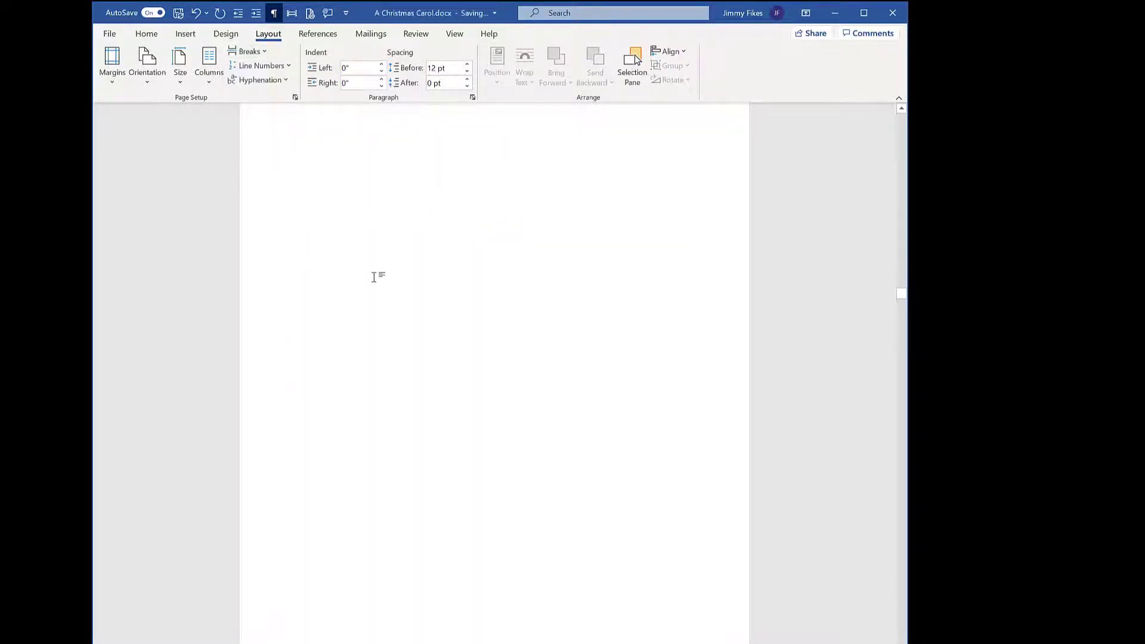
pyautogui.scroll(-5, 373, 322)
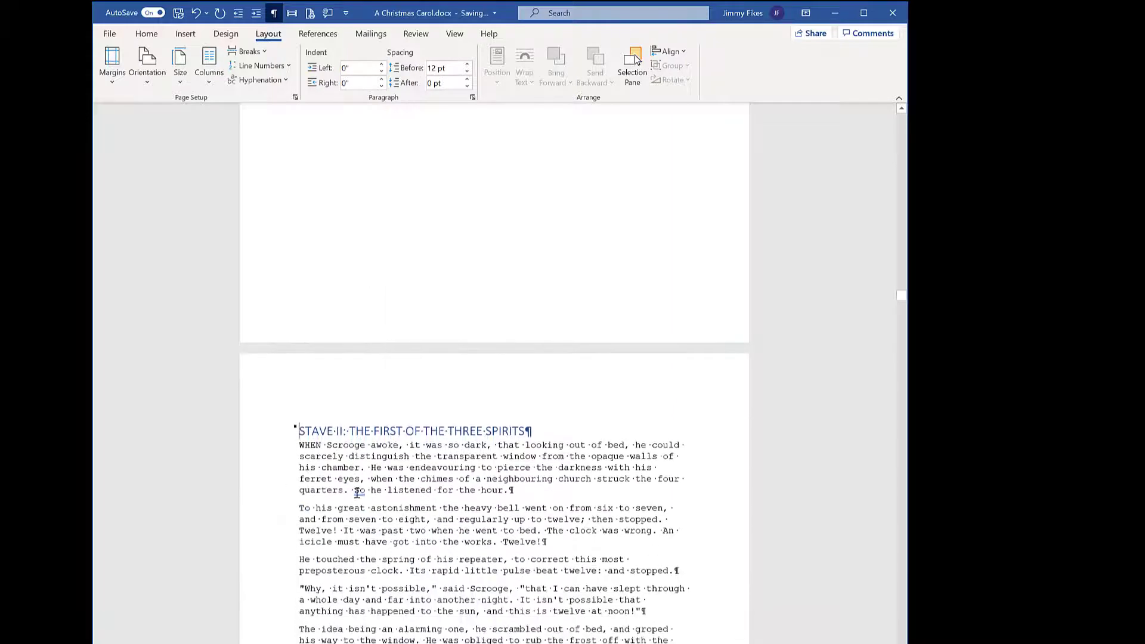
pyautogui.scroll(-2, 356, 482)
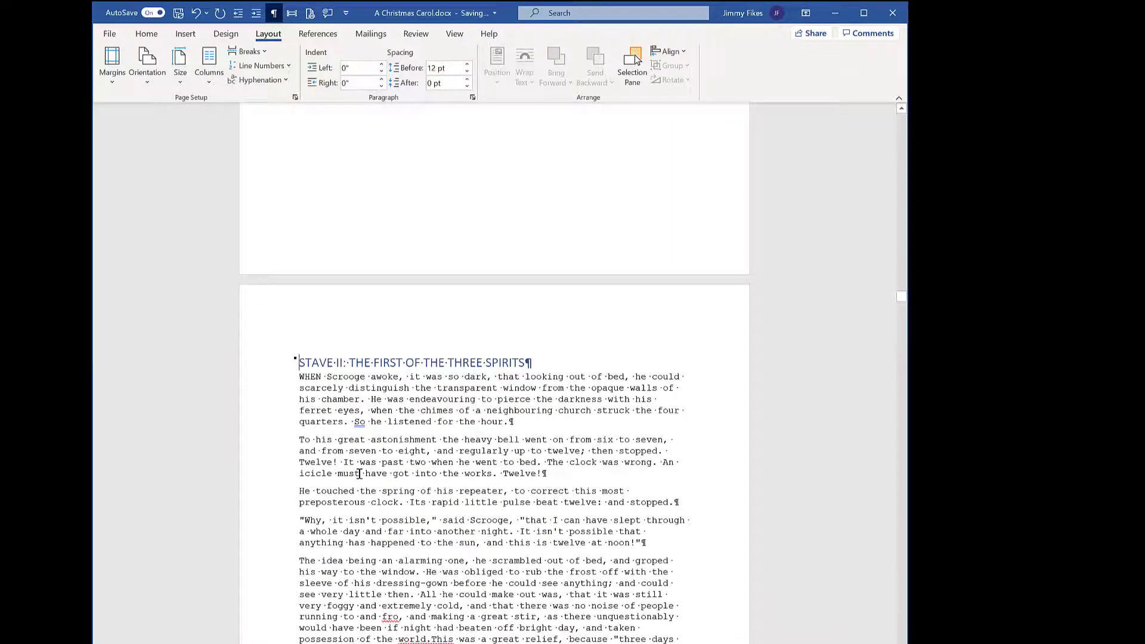
# Step: Go to the Stave3 bookmark and insert a Next Page section break directly before the STAVE III heading
pyautogui.hotkey('ctrl', 'g')
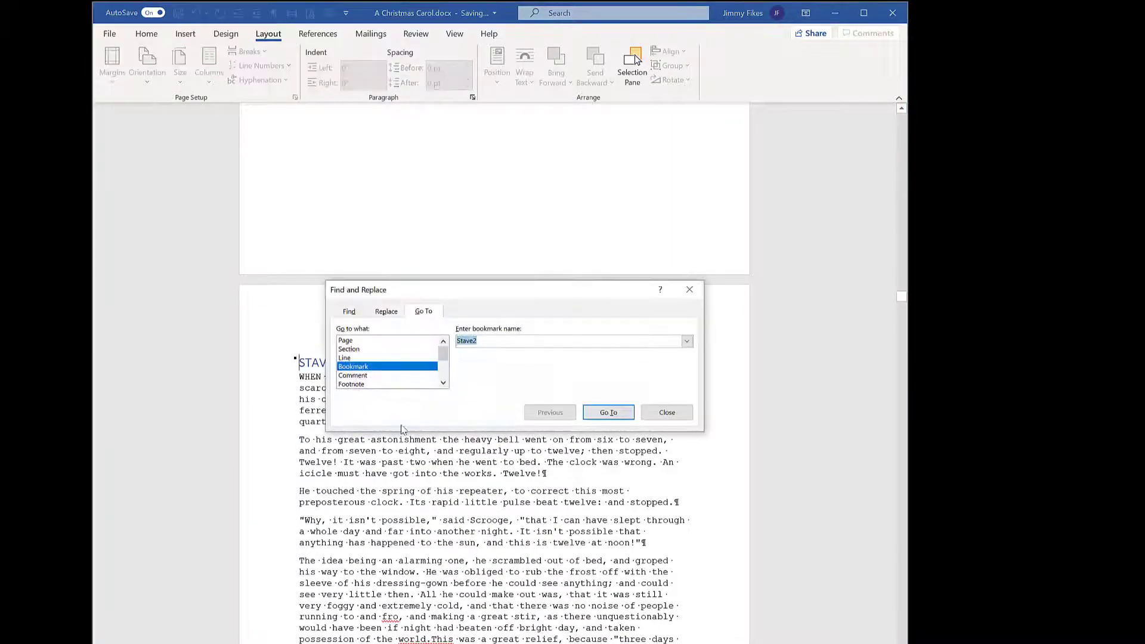
pyautogui.click(688, 342)
pyautogui.click(597, 367)
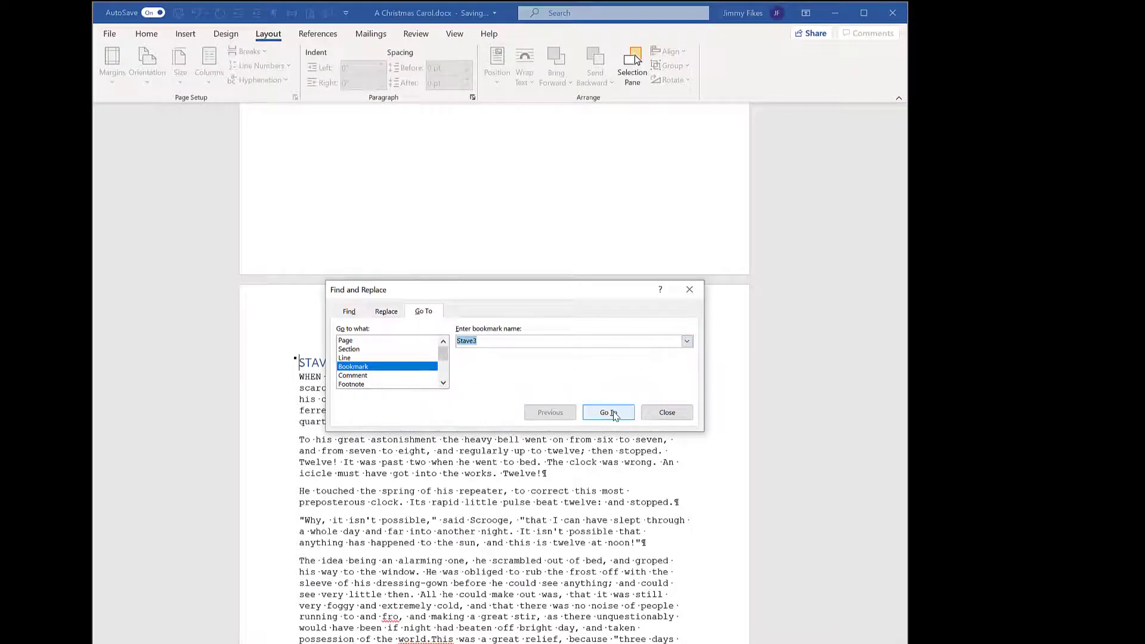
pyautogui.click(613, 414)
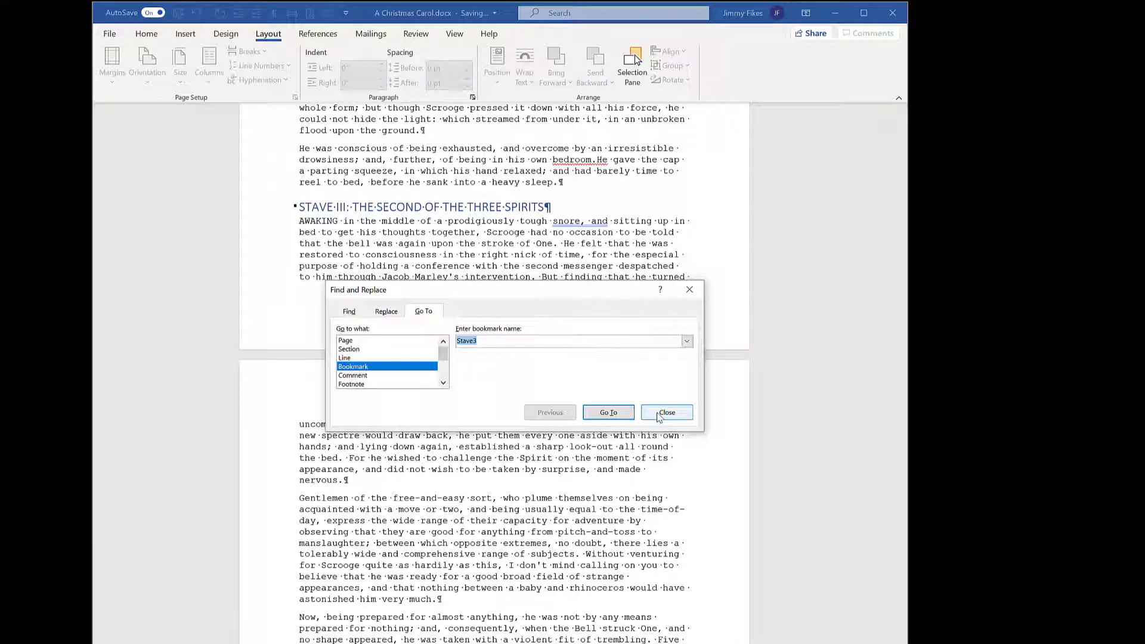
pyautogui.click(667, 412)
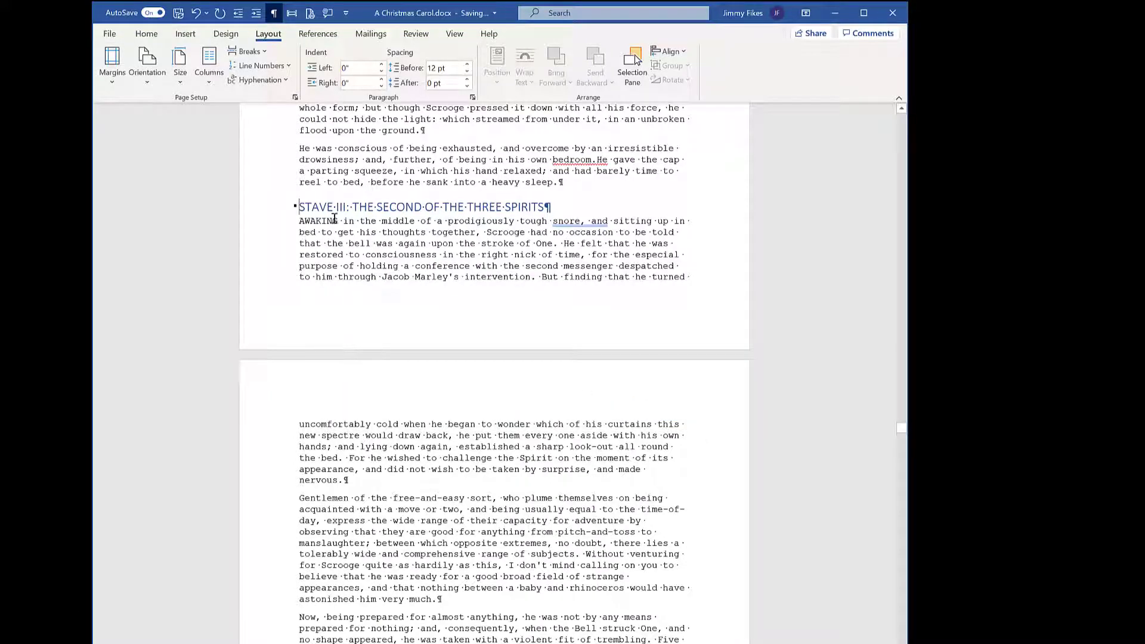
pyautogui.click(248, 52)
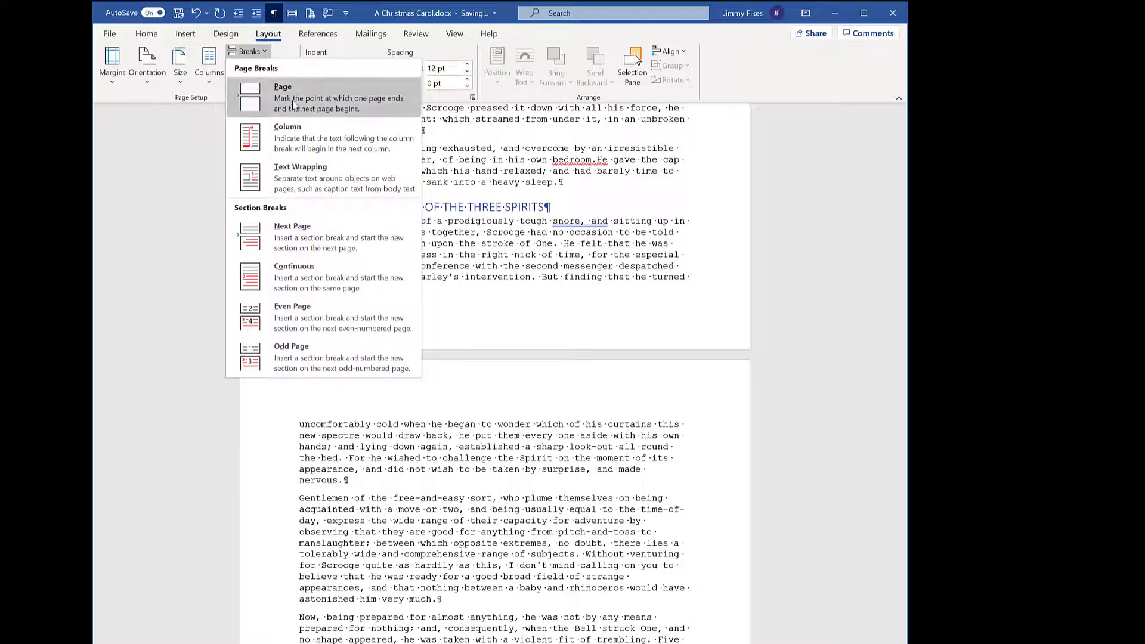
pyautogui.click(295, 241)
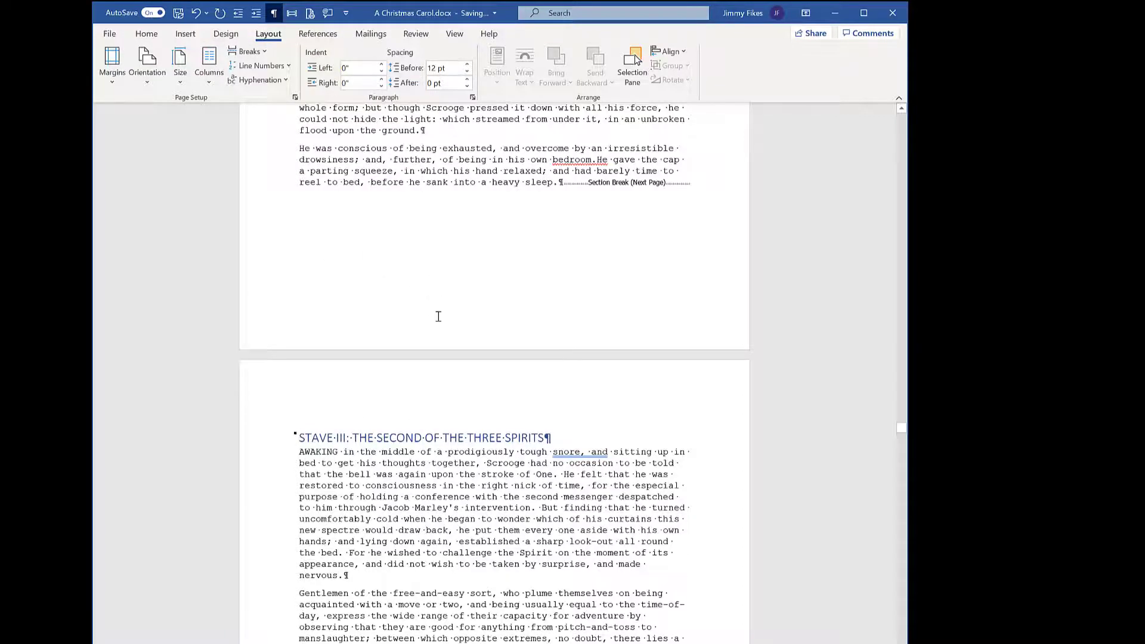
pyautogui.click(433, 475)
# Step: Go to the Stave4 bookmark and insert a Next Page section break directly before the STAVE IV heading
pyautogui.hotkey('ctrl', 'g')
pyautogui.click(687, 340)
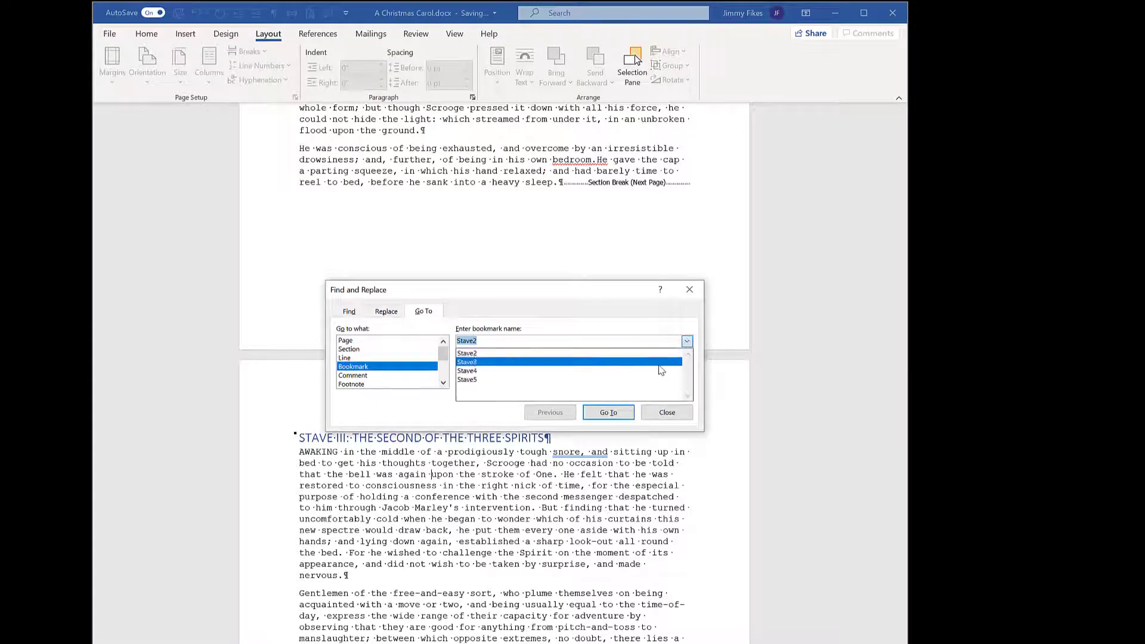
pyautogui.click(661, 371)
pyautogui.click(612, 415)
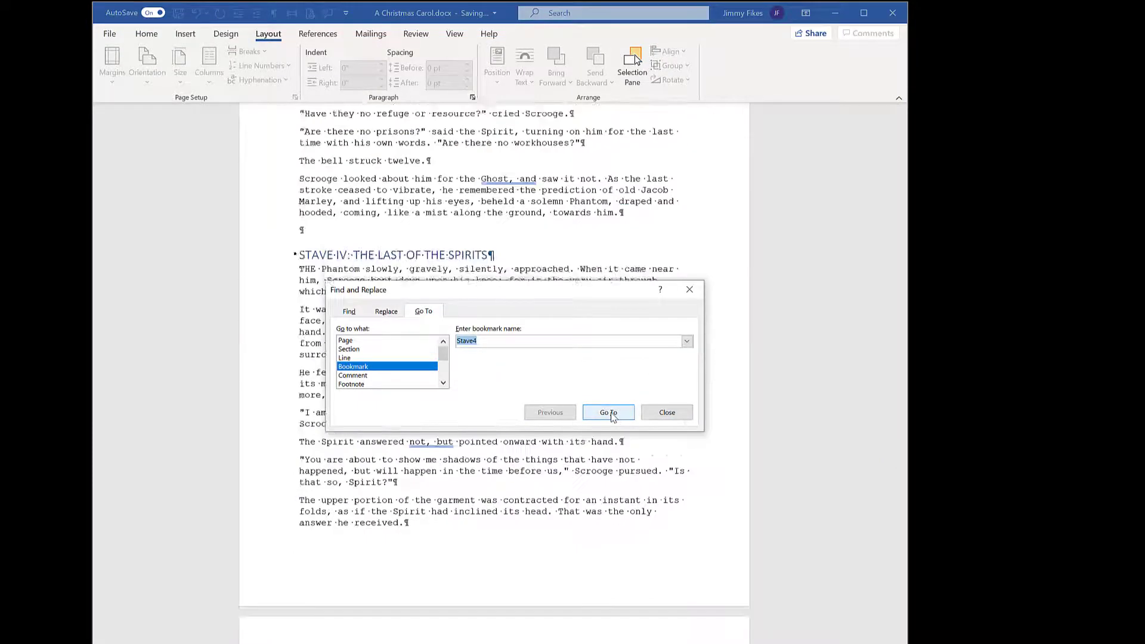
pyautogui.click(671, 413)
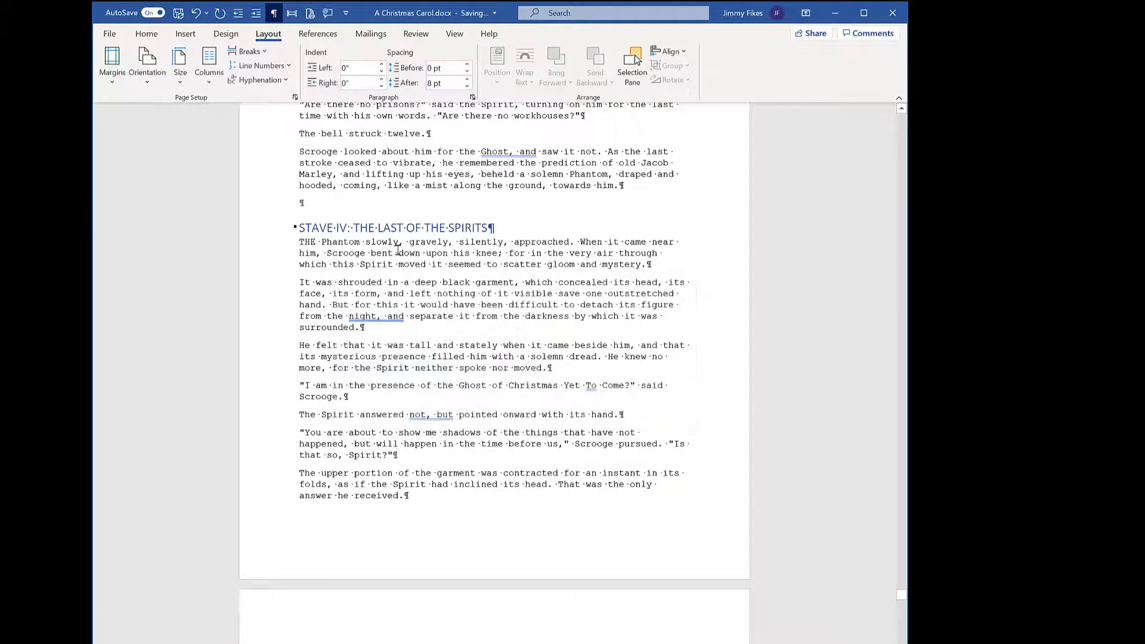
pyautogui.click(414, 227)
pyautogui.click(264, 53)
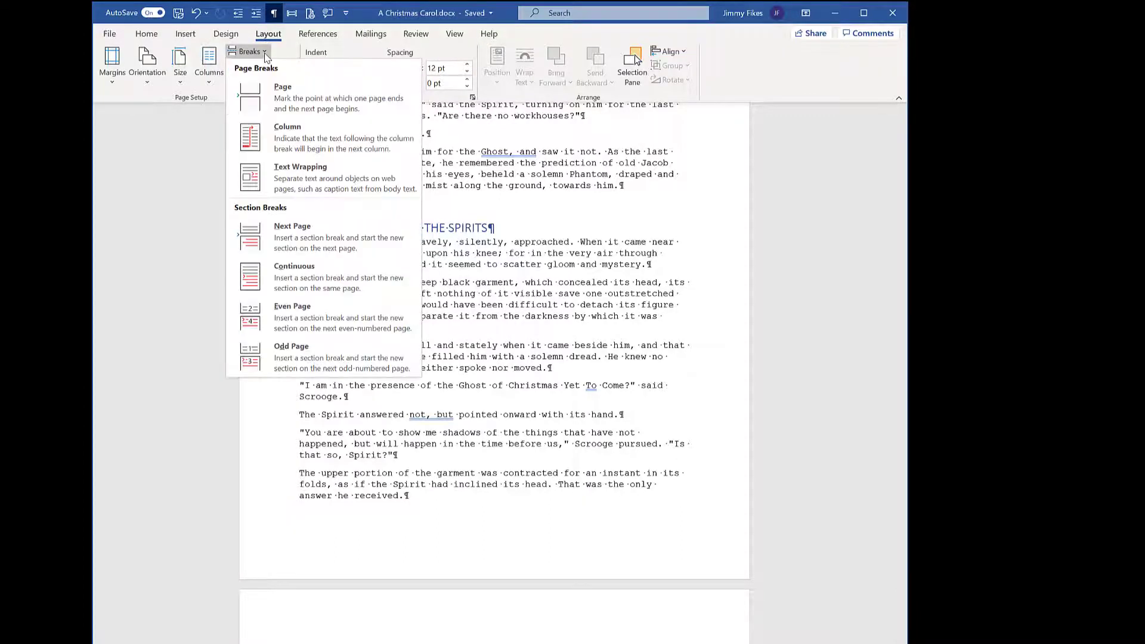
pyautogui.click(277, 237)
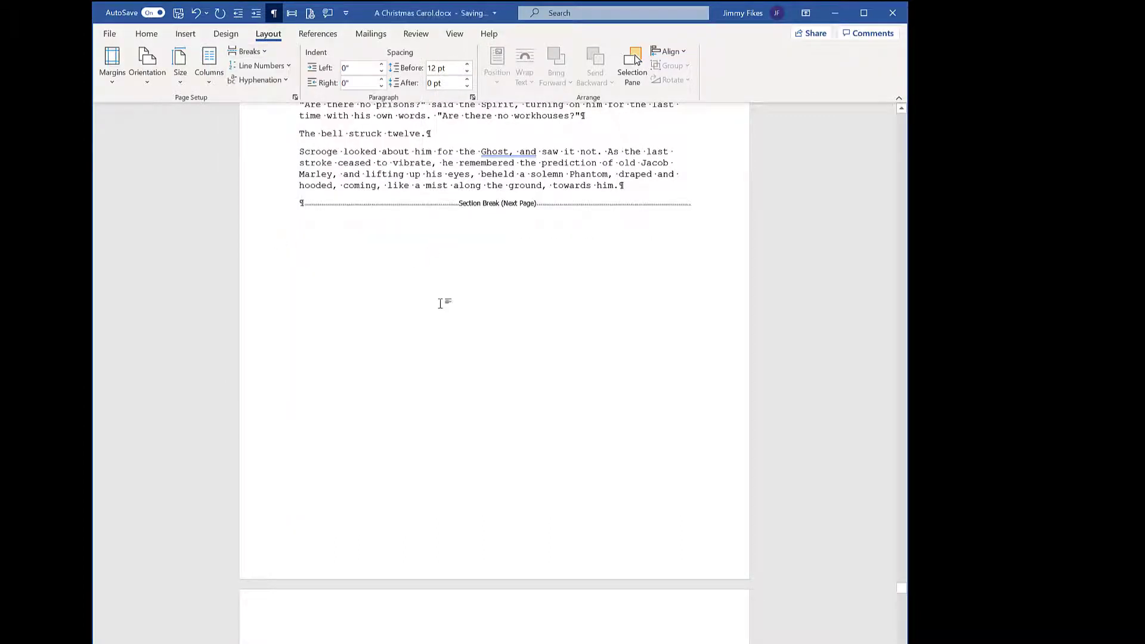
pyautogui.scroll(-4, 441, 302)
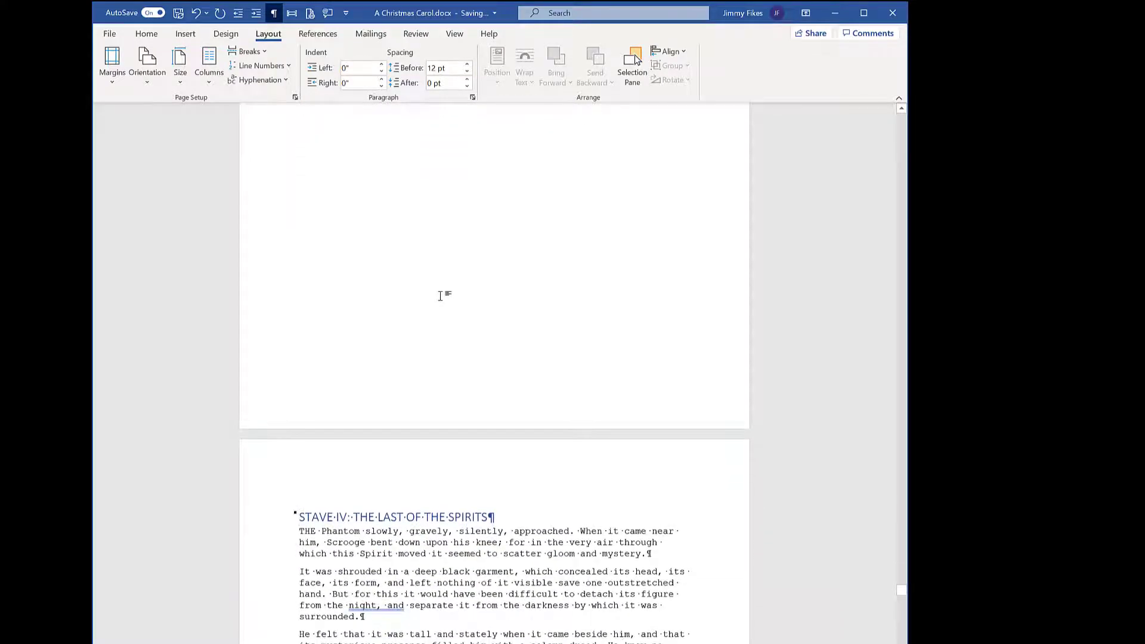
pyautogui.scroll(-3, 440, 297)
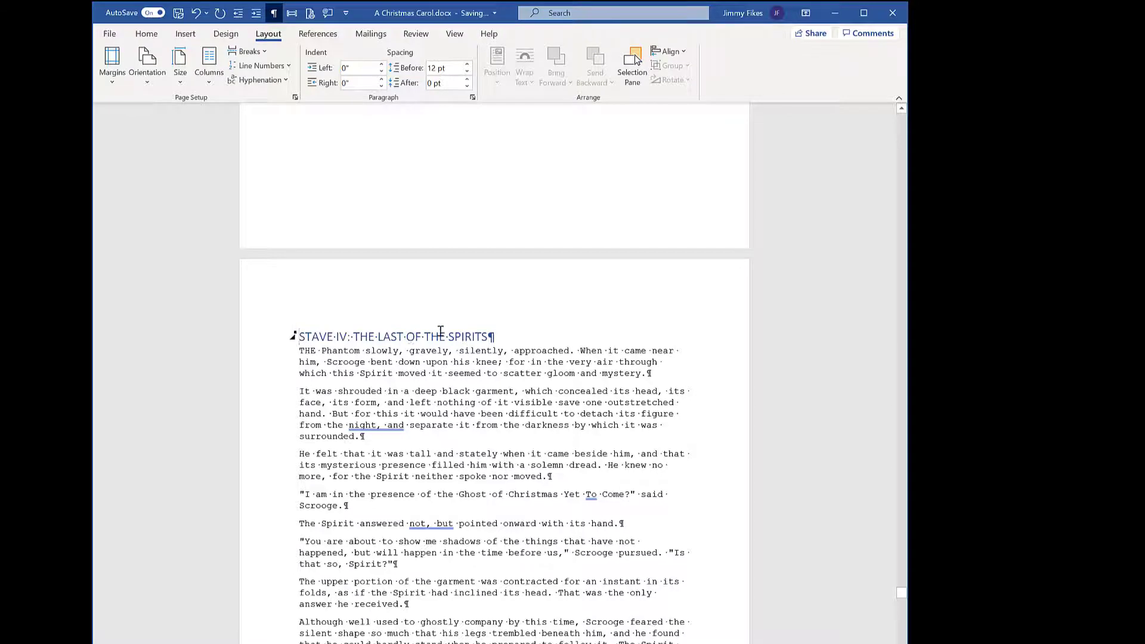
# Step: Go to the Stave5 bookmark and insert a Next Page section break directly before the STAVE V heading
pyautogui.hotkey('ctrl', 'g')
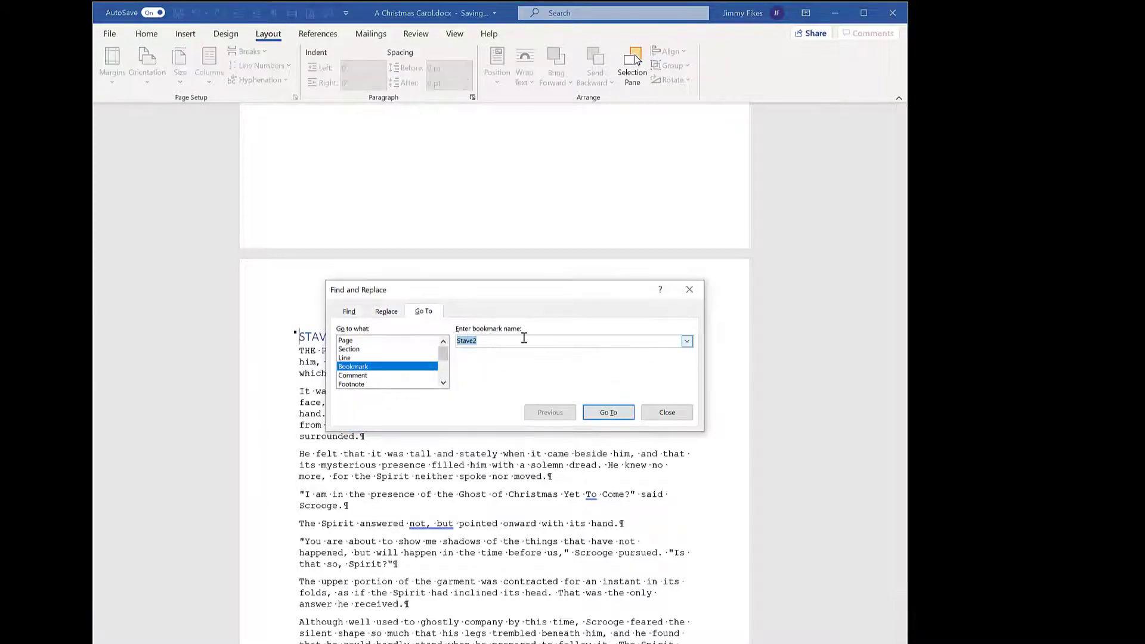
pyautogui.click(687, 341)
pyautogui.click(651, 379)
pyautogui.click(608, 413)
pyautogui.click(656, 414)
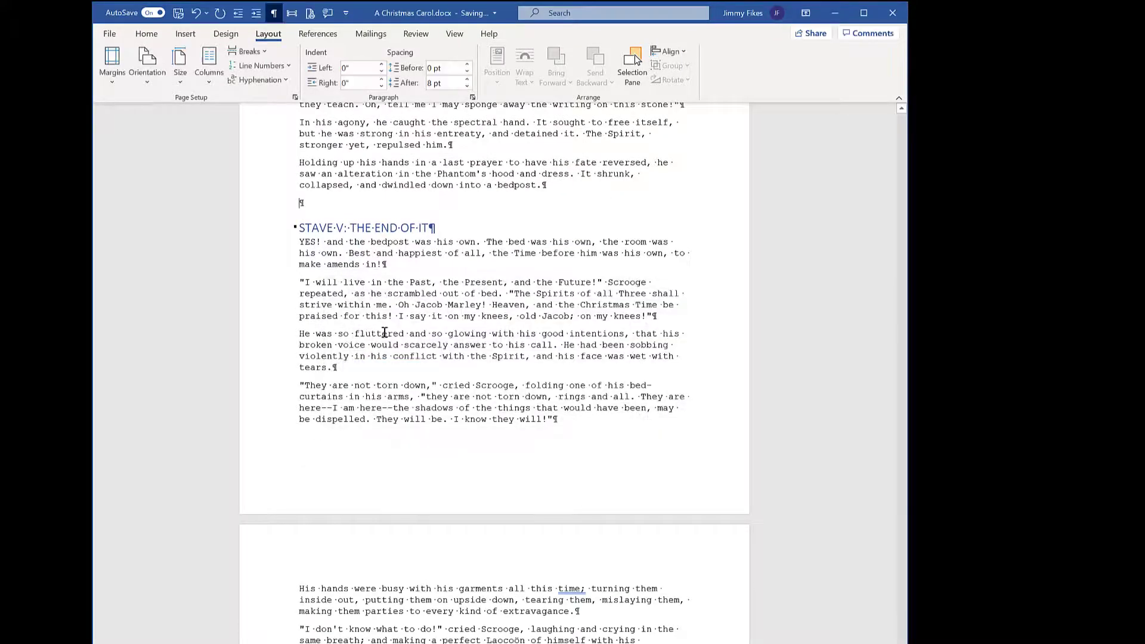
pyautogui.click(409, 228)
pyautogui.click(248, 51)
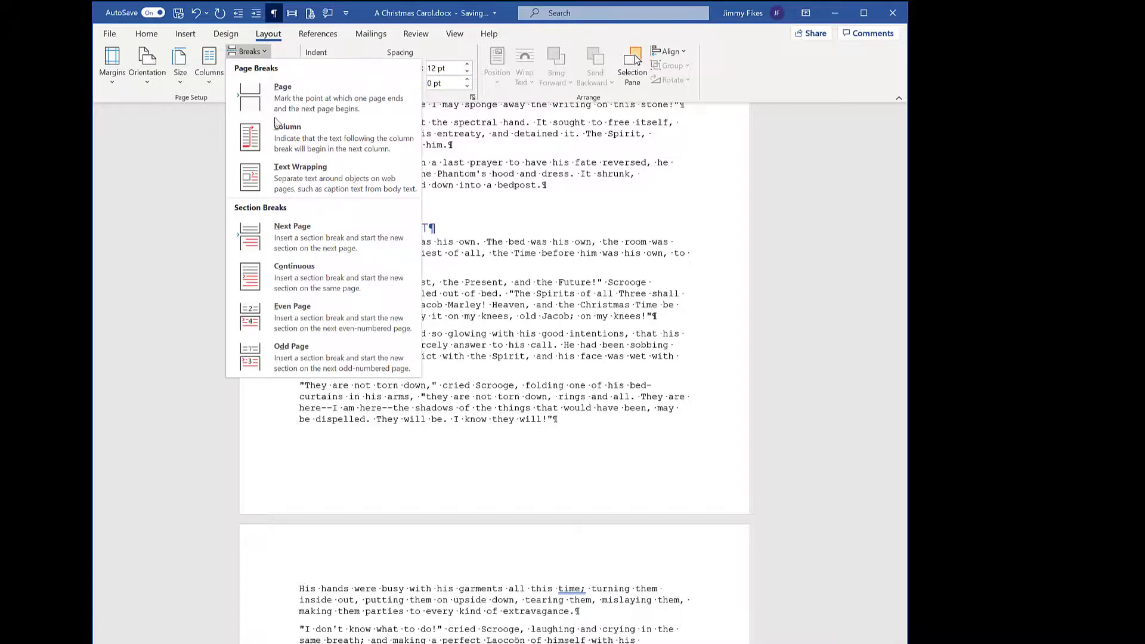
pyautogui.click(316, 245)
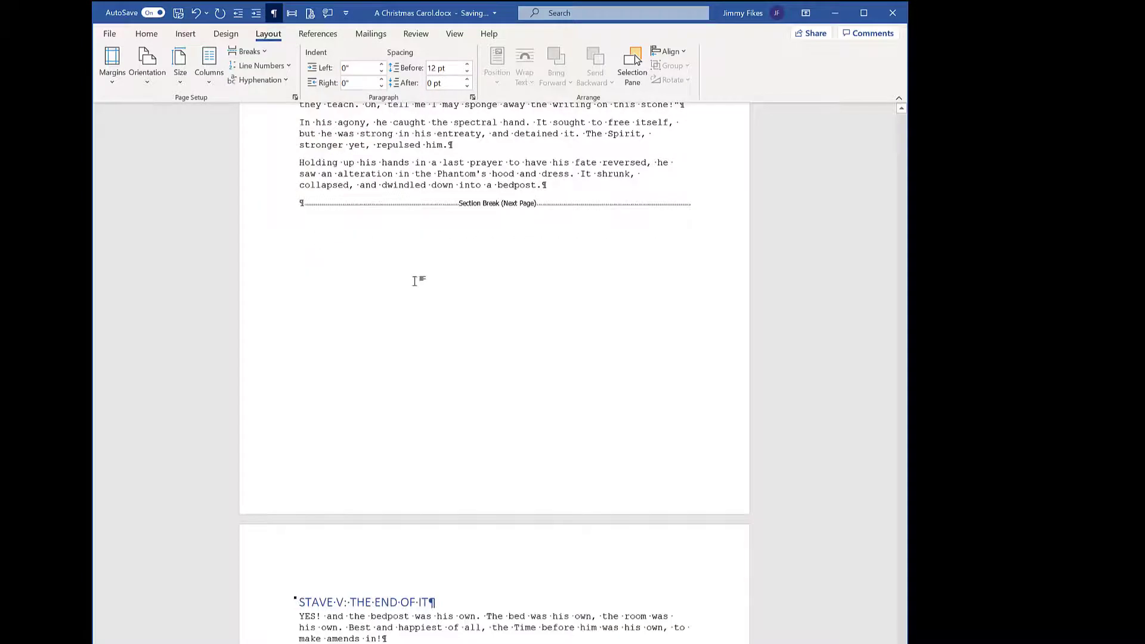
pyautogui.scroll(-4, 418, 281)
pyautogui.scroll(-3, 437, 281)
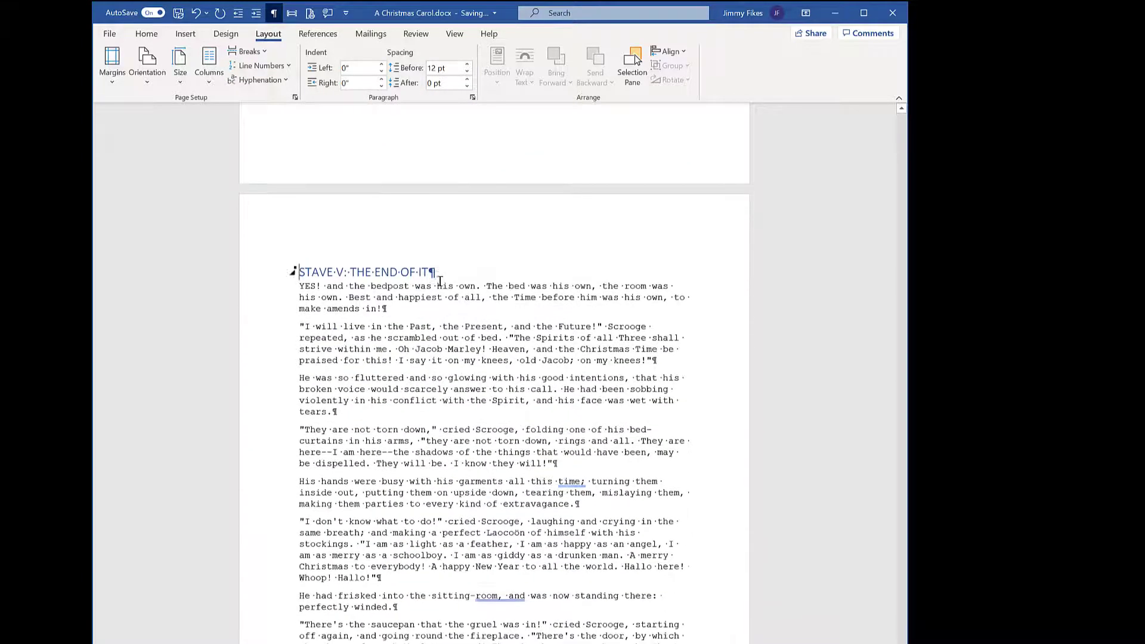
# Step: Examine the Stave V section through the end of the document and return to the STAVE V heading
pyautogui.click(415, 331)
pyautogui.scroll(-2, 378, 325)
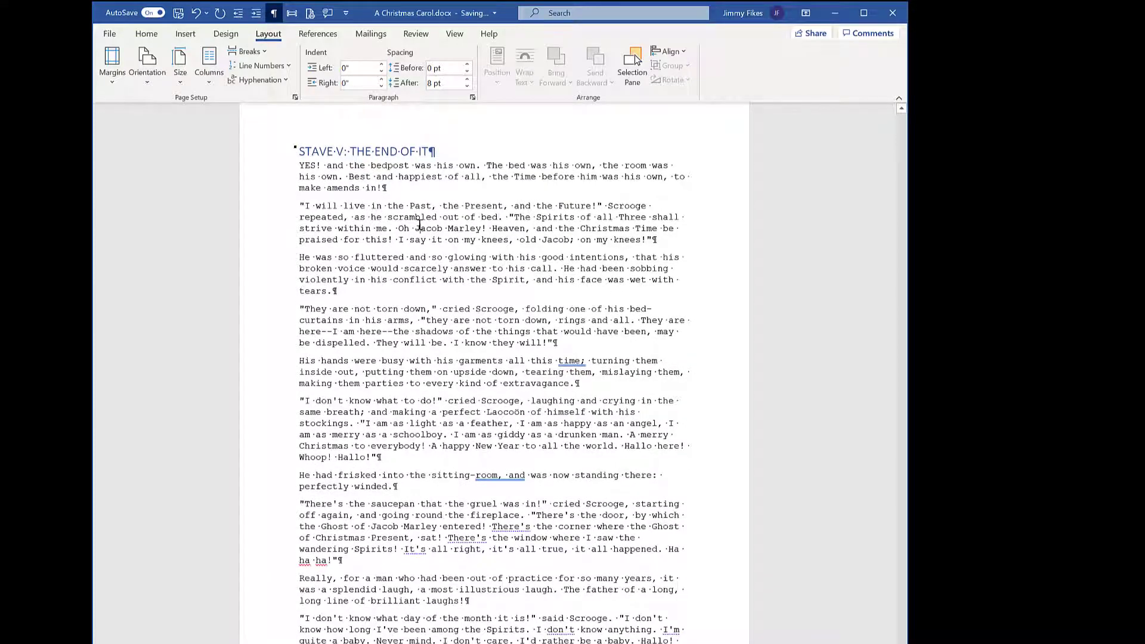
pyautogui.hotkey('ctrl', 'End')
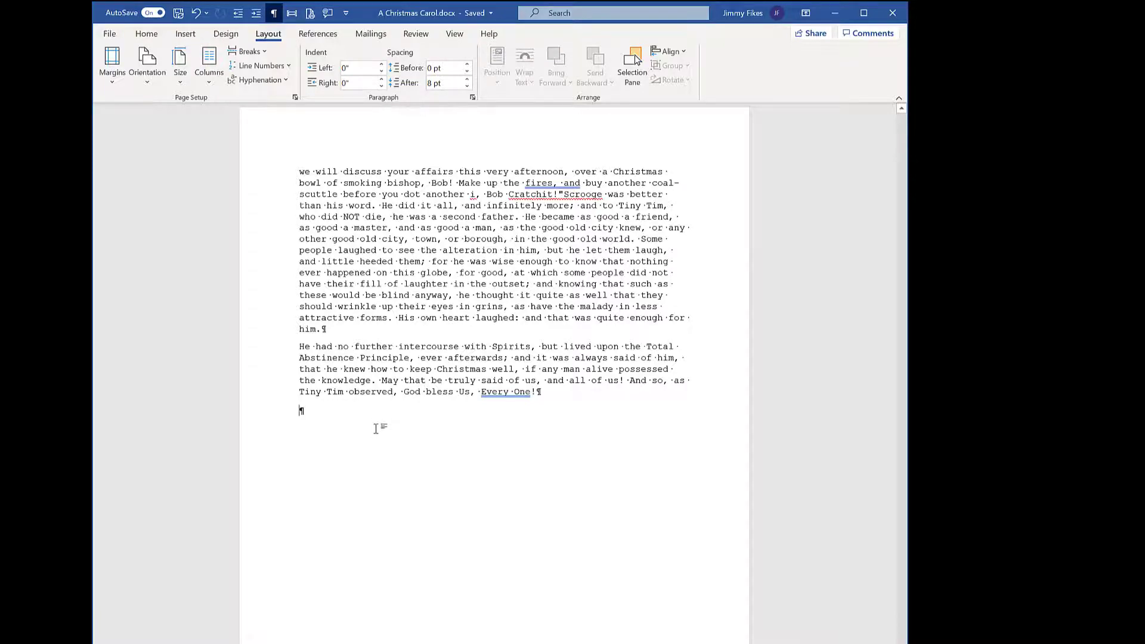
pyautogui.scroll(12, 375, 428)
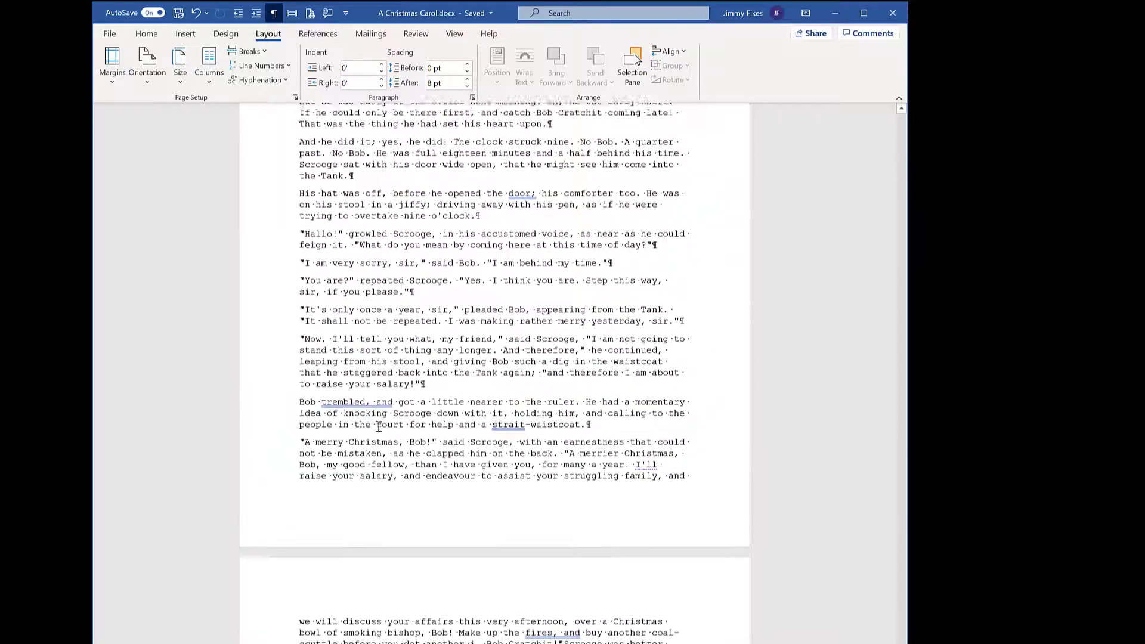
pyautogui.scroll(13, 379, 427)
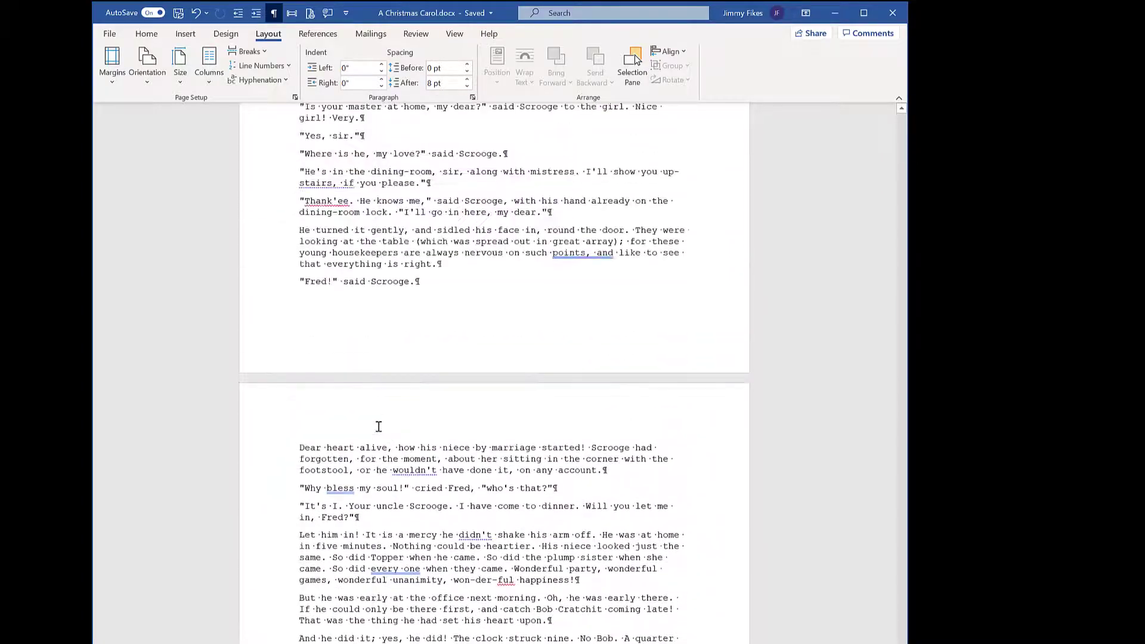
pyautogui.scroll(13, 379, 427)
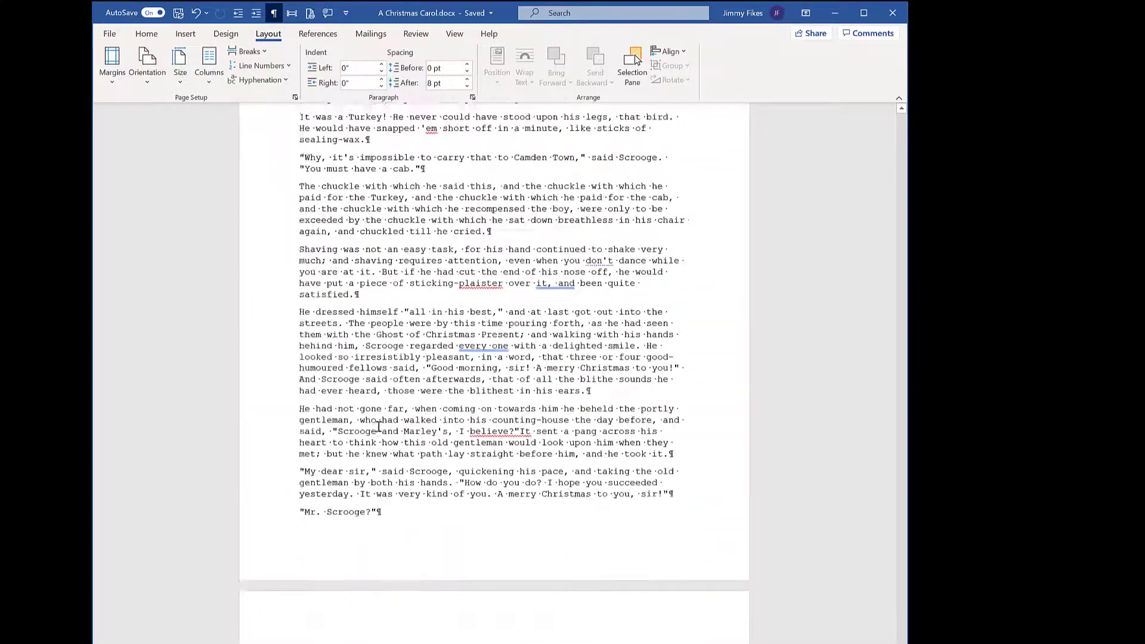
pyautogui.scroll(13, 379, 427)
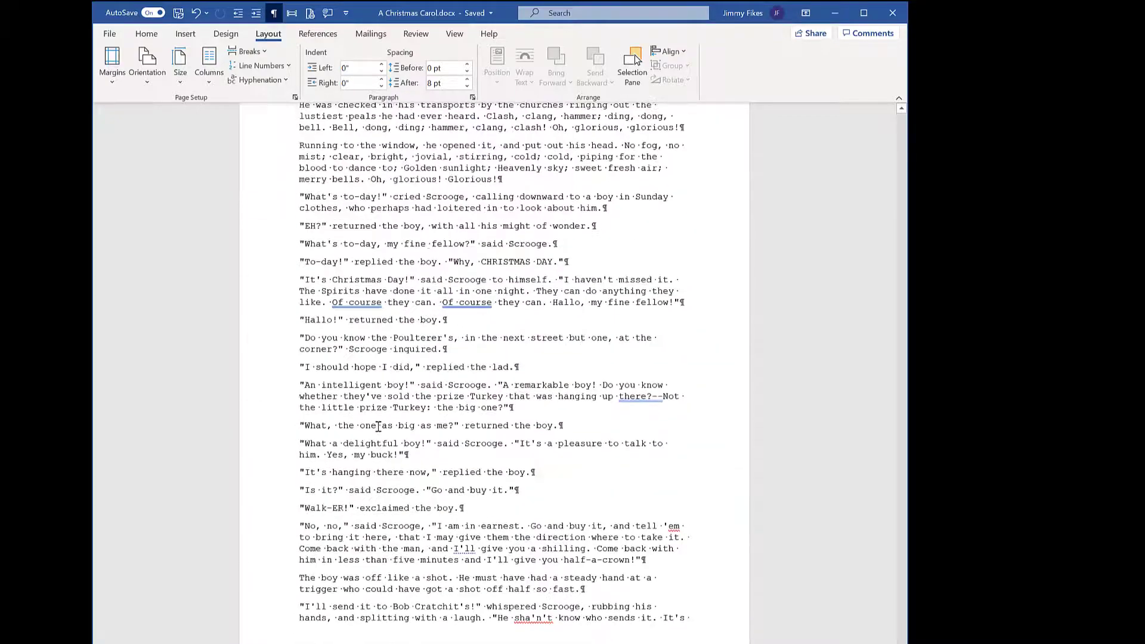
pyautogui.scroll(13, 379, 426)
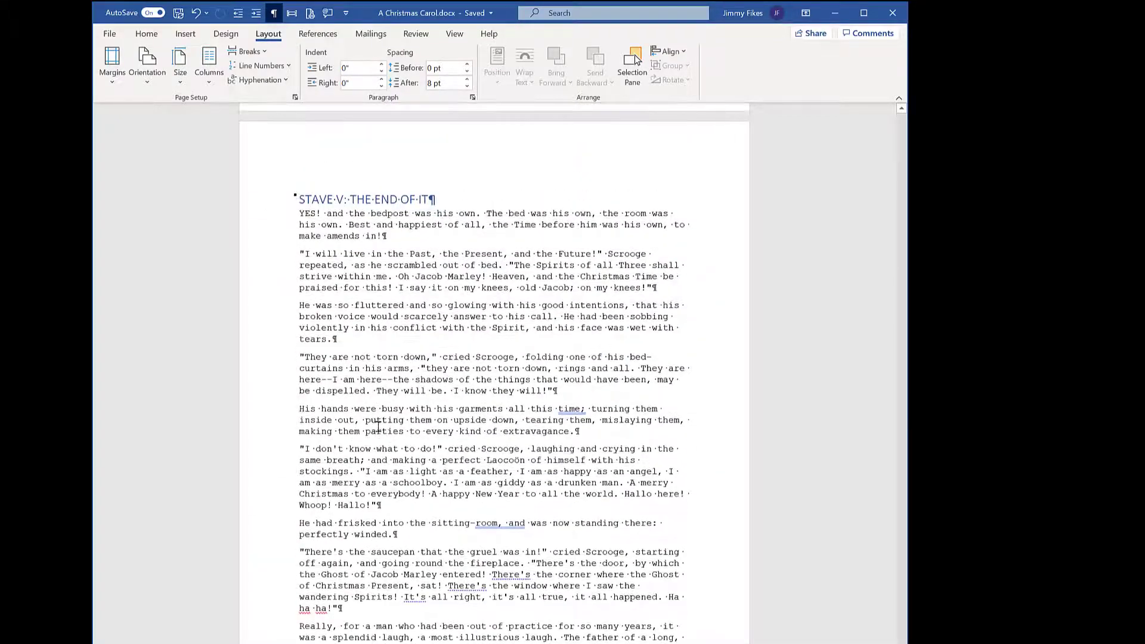
pyautogui.scroll(2, 378, 427)
pyautogui.click(352, 224)
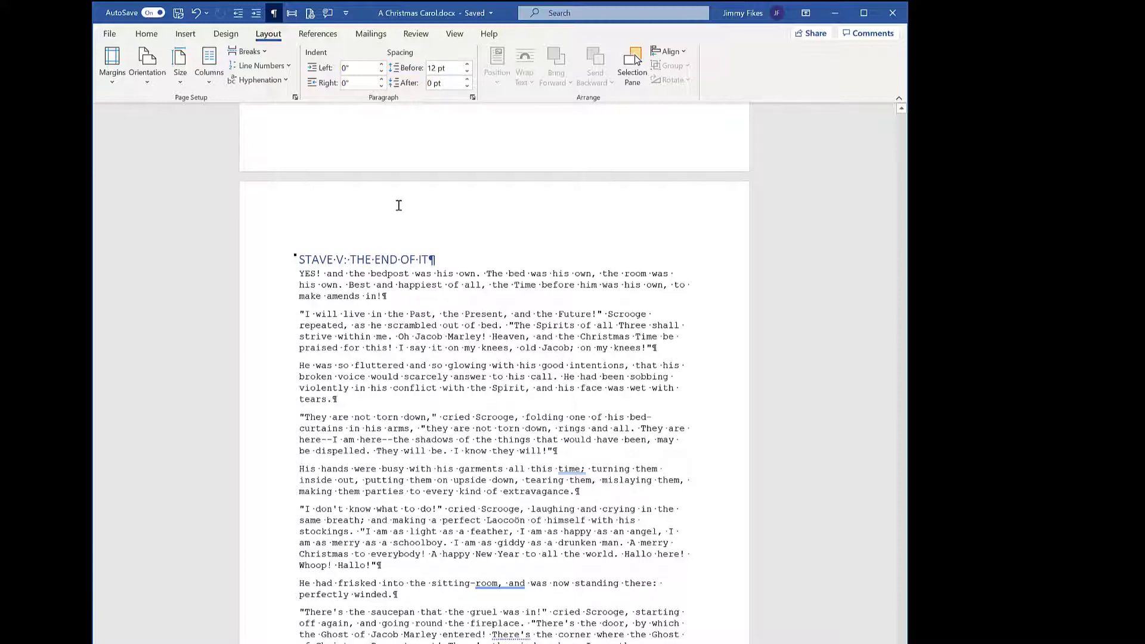
# Step: Open the header on the first Stave V page and examine the header and footer section labels around the Stave IV–V break
pyautogui.doubleClick(400, 205)
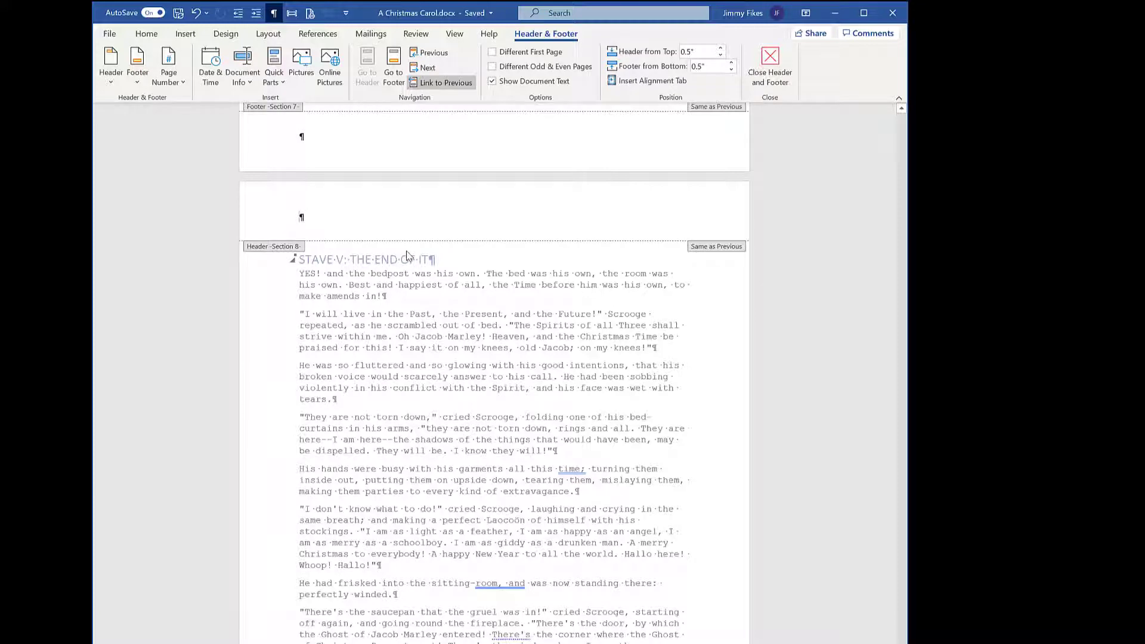
pyautogui.scroll(-5, 408, 251)
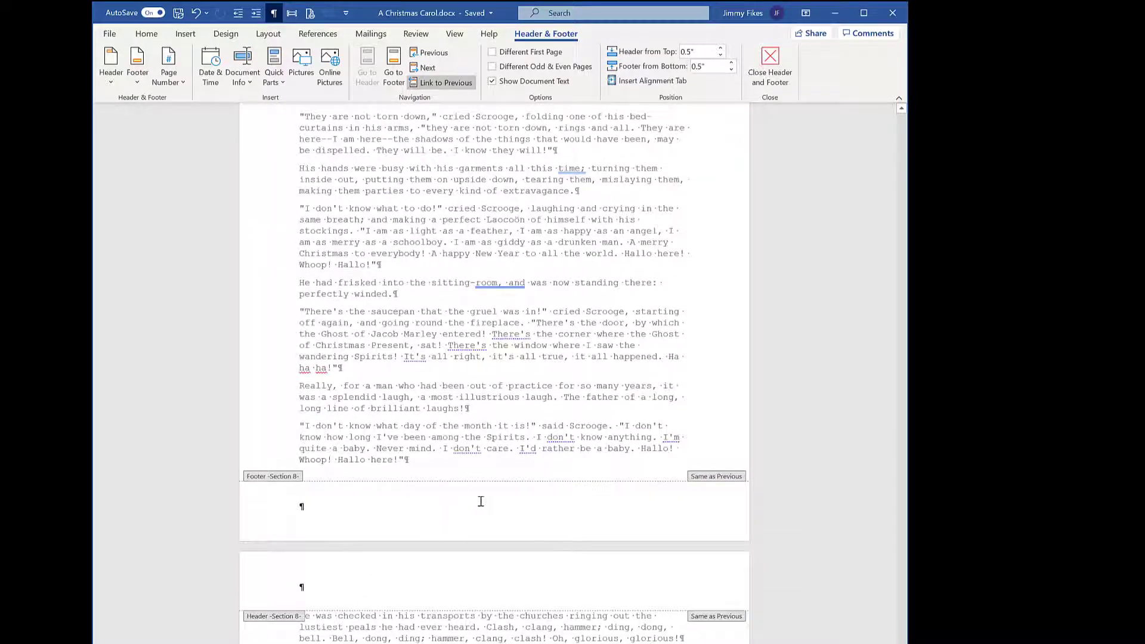
pyautogui.scroll(4, 482, 499)
pyautogui.scroll(7, 482, 498)
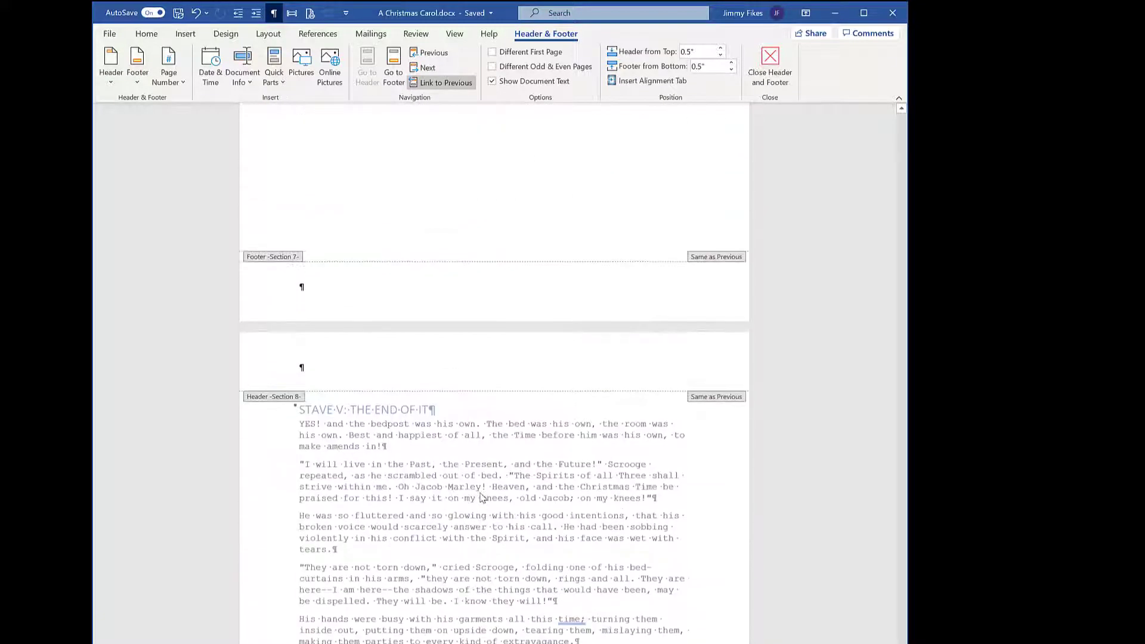
pyautogui.scroll(2, 481, 493)
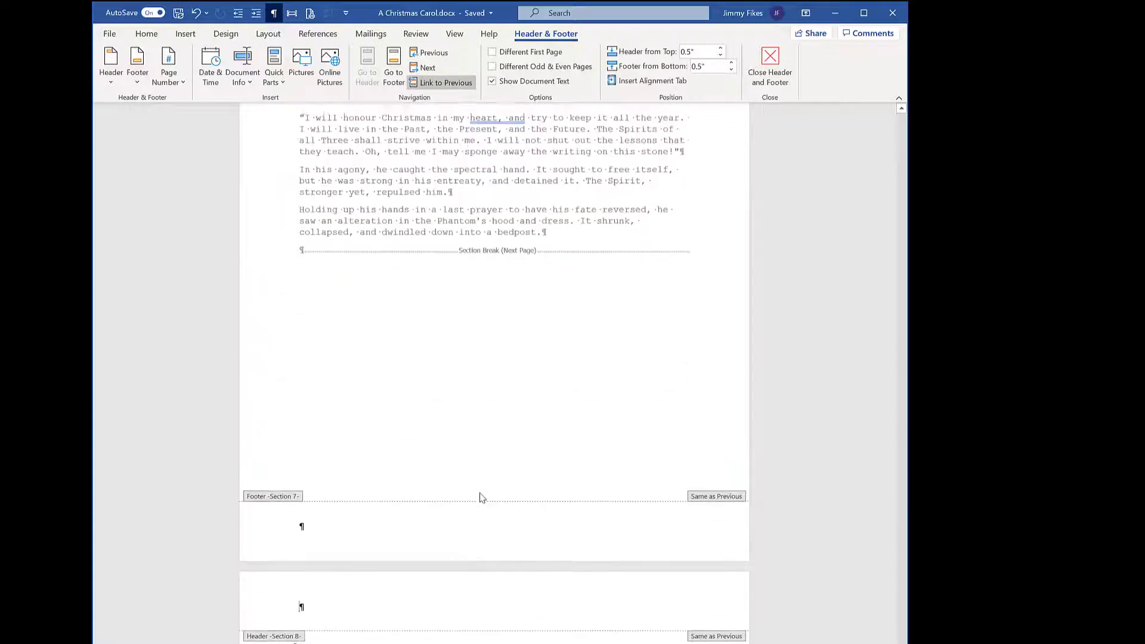
pyautogui.scroll(4, 482, 498)
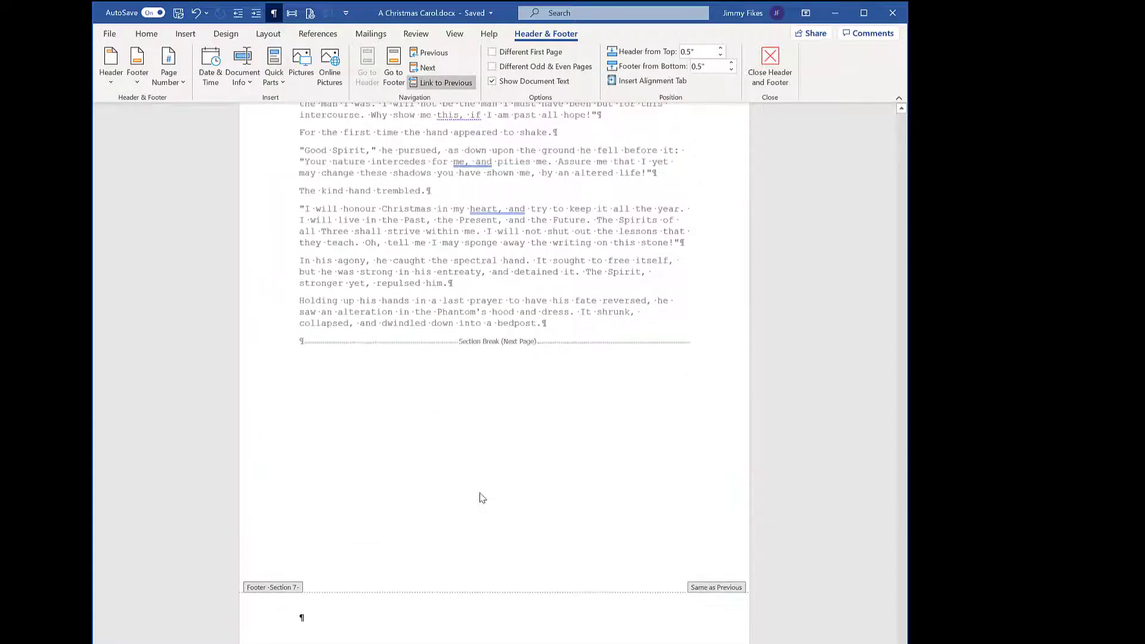